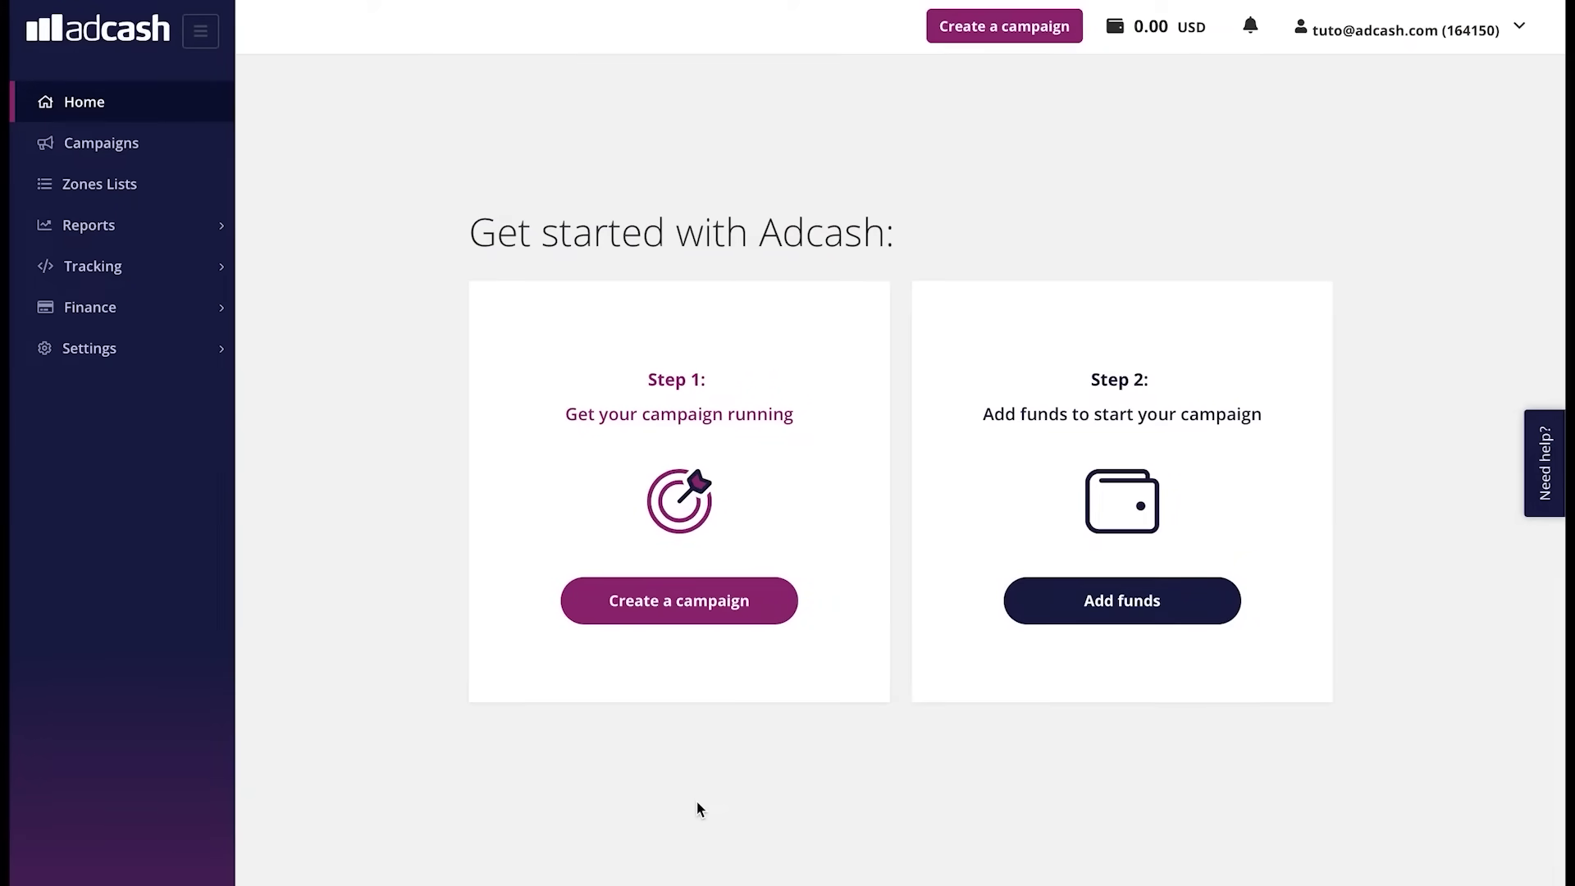
Start a new campaign and inspect the Other devices sub-types, leaving all device types targeted
left_click(674, 612)
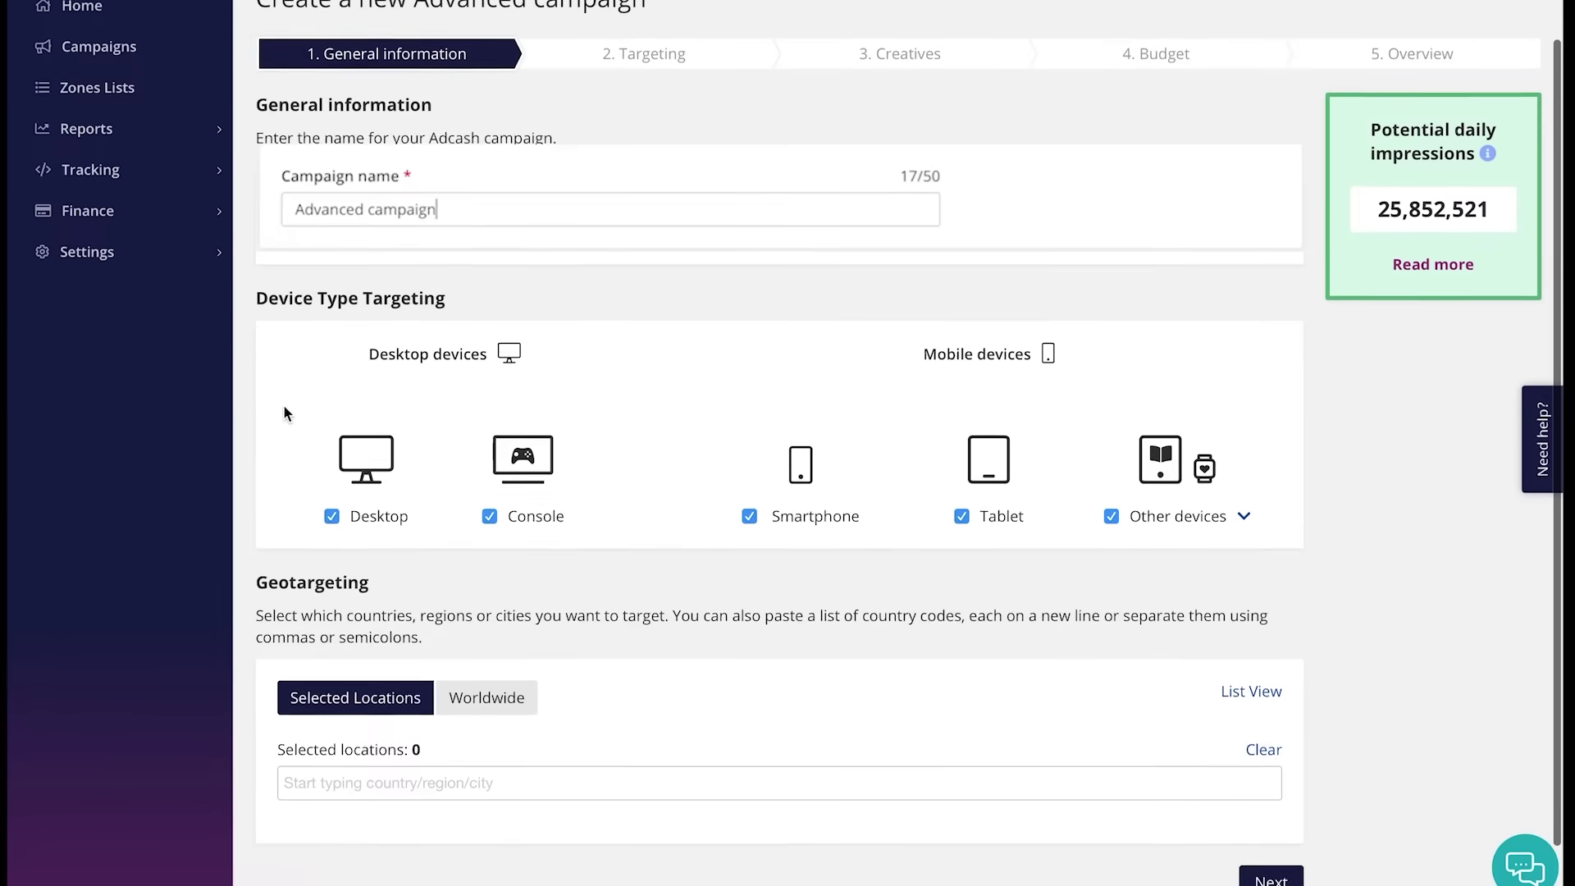
scroll(284, 406, "down", 1)
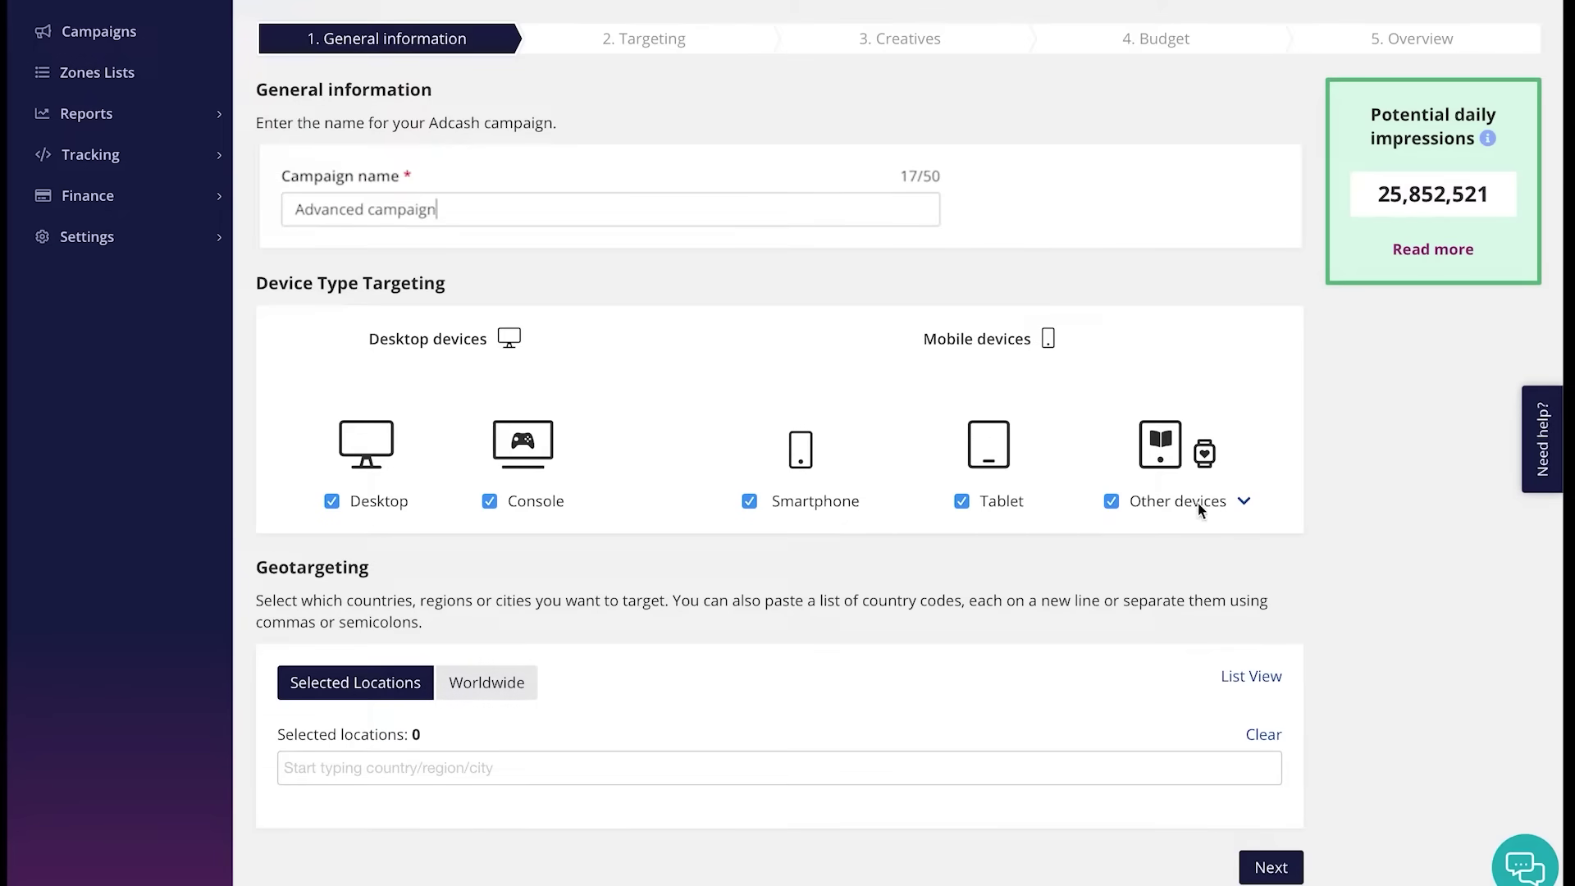
left_click(1150, 498)
left_click(1243, 499)
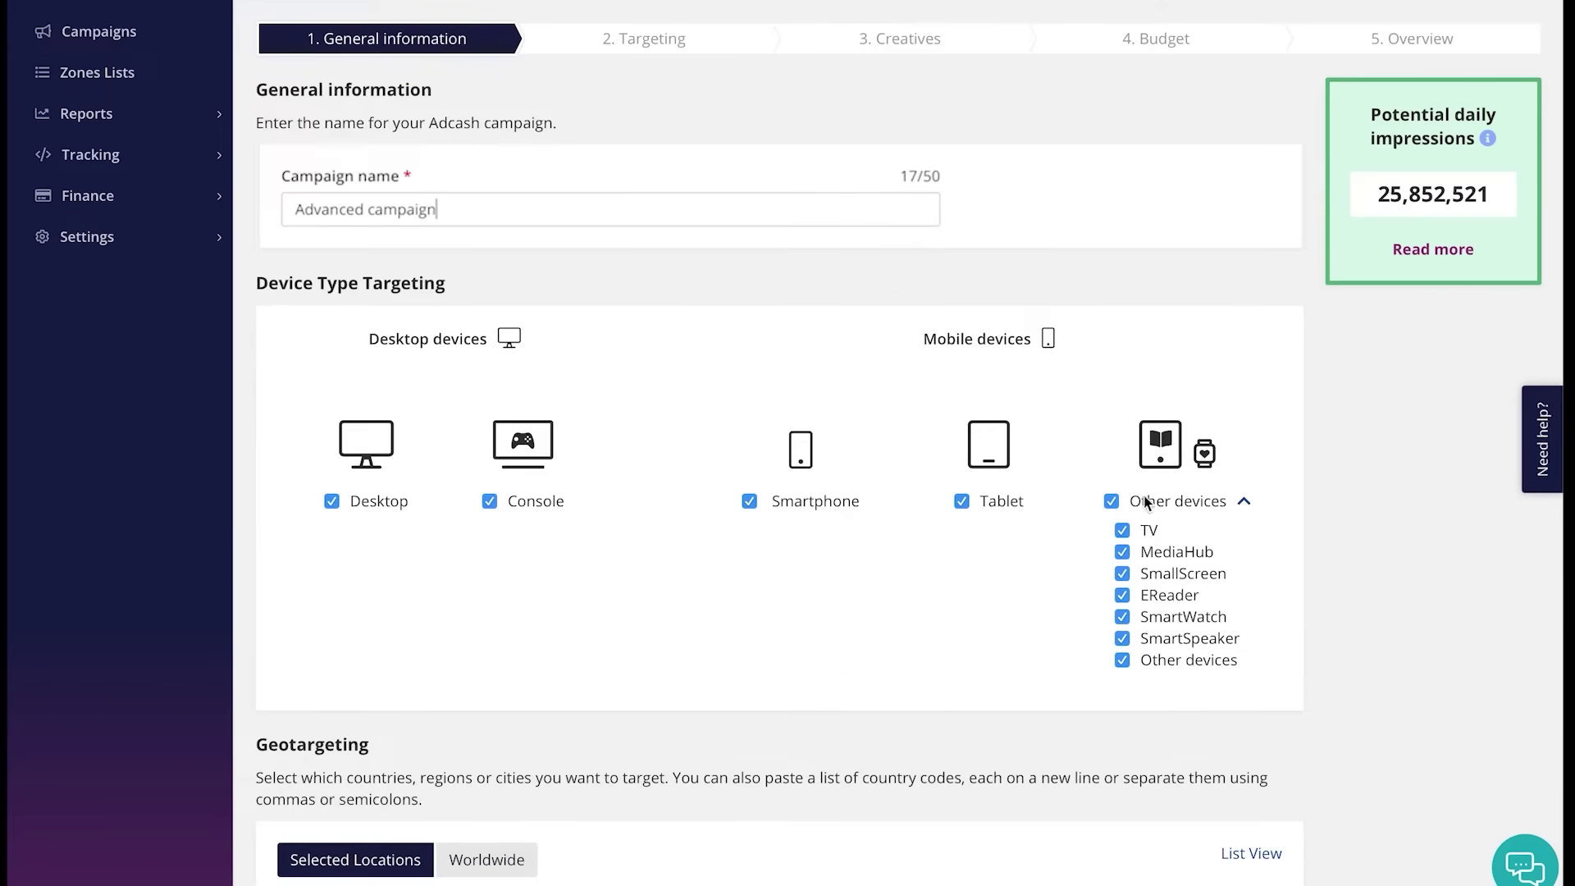
left_click(1243, 502)
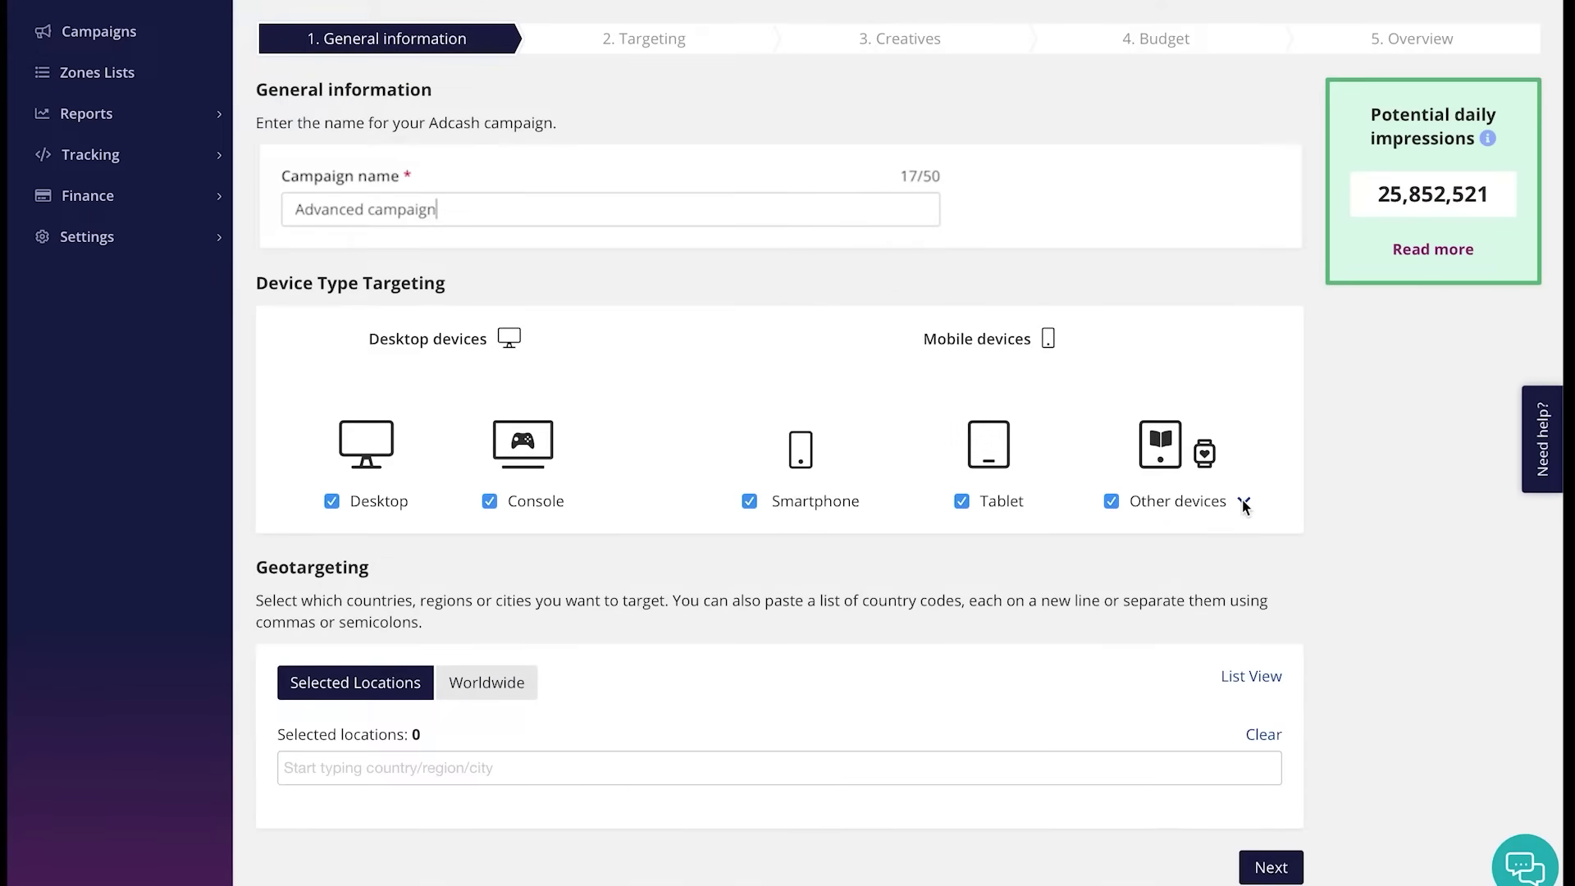
scroll(261, 564, "down", 1)
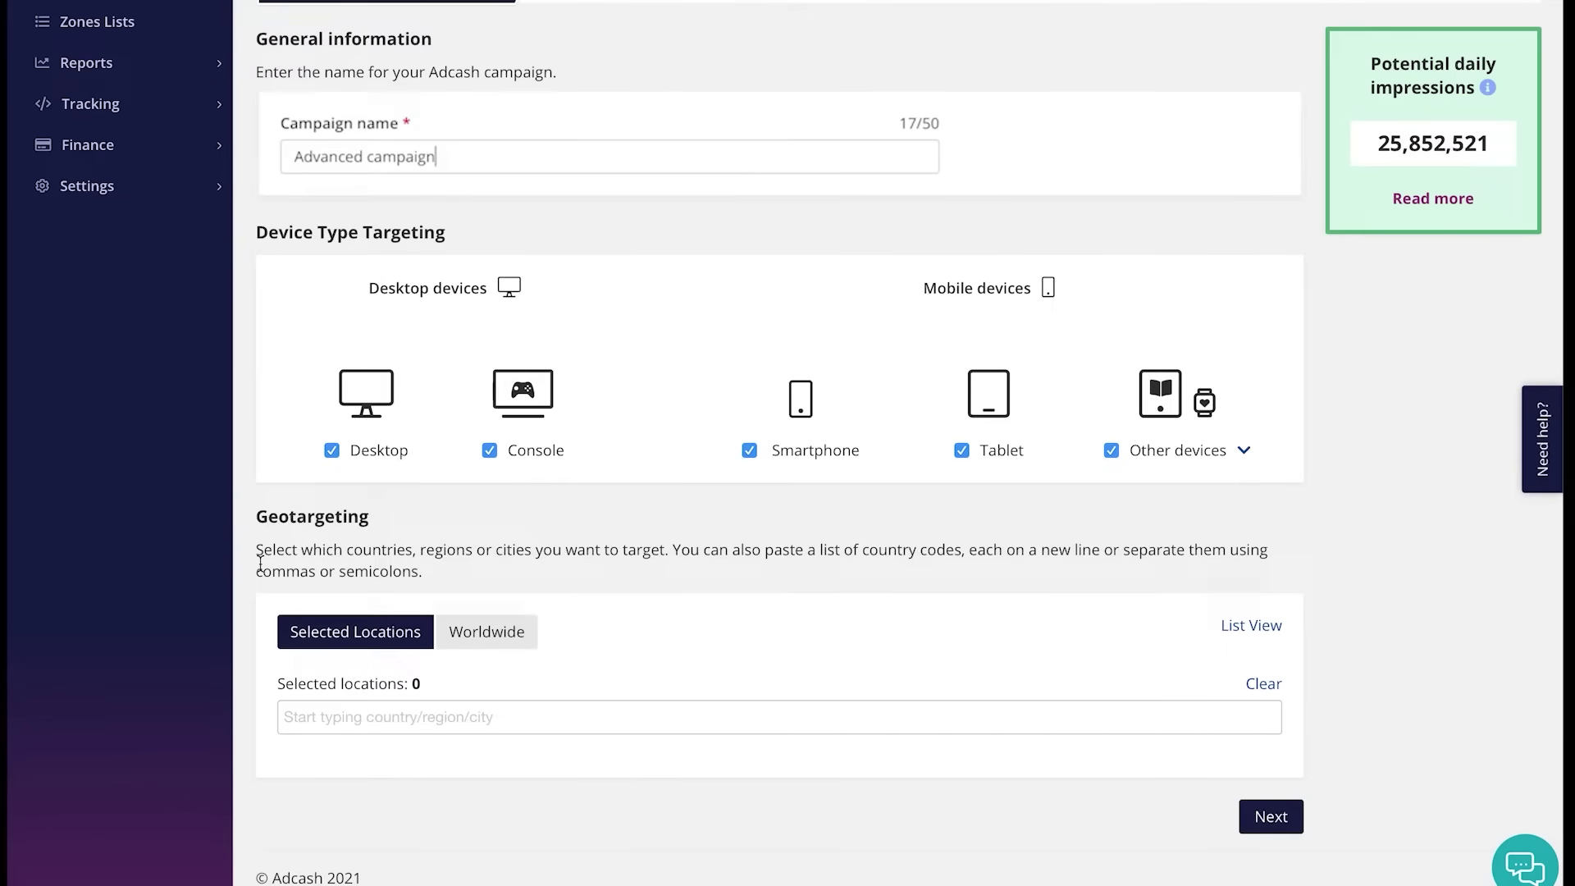
Switch location targeting back to Selected Locations and clear every country from the list
left_click(486, 632)
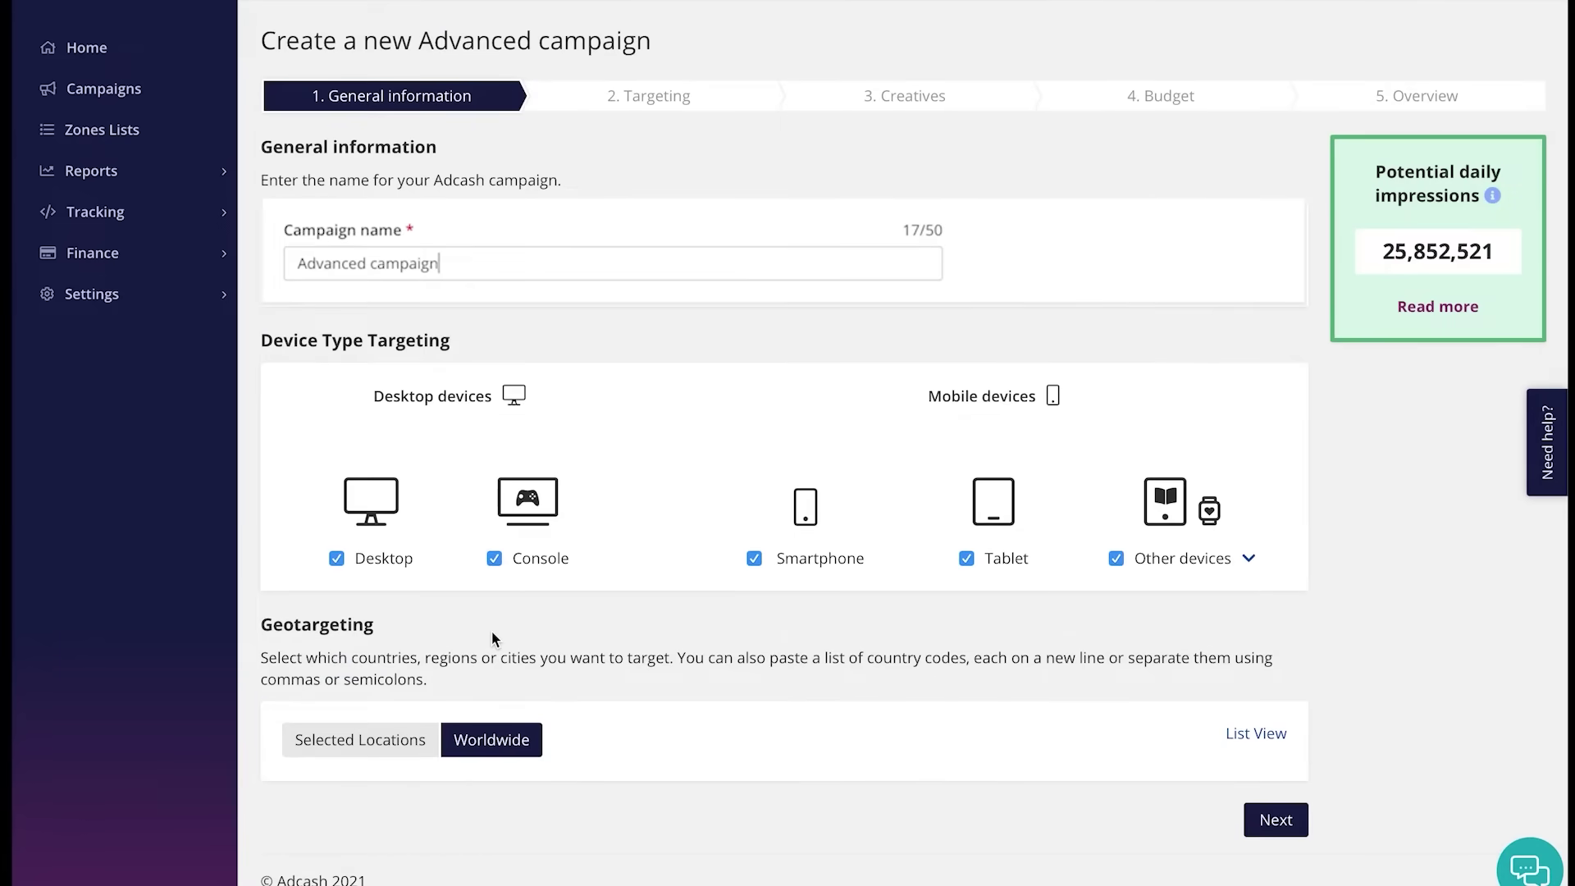
left_click(343, 744)
scroll(1061, 617, "down", 2)
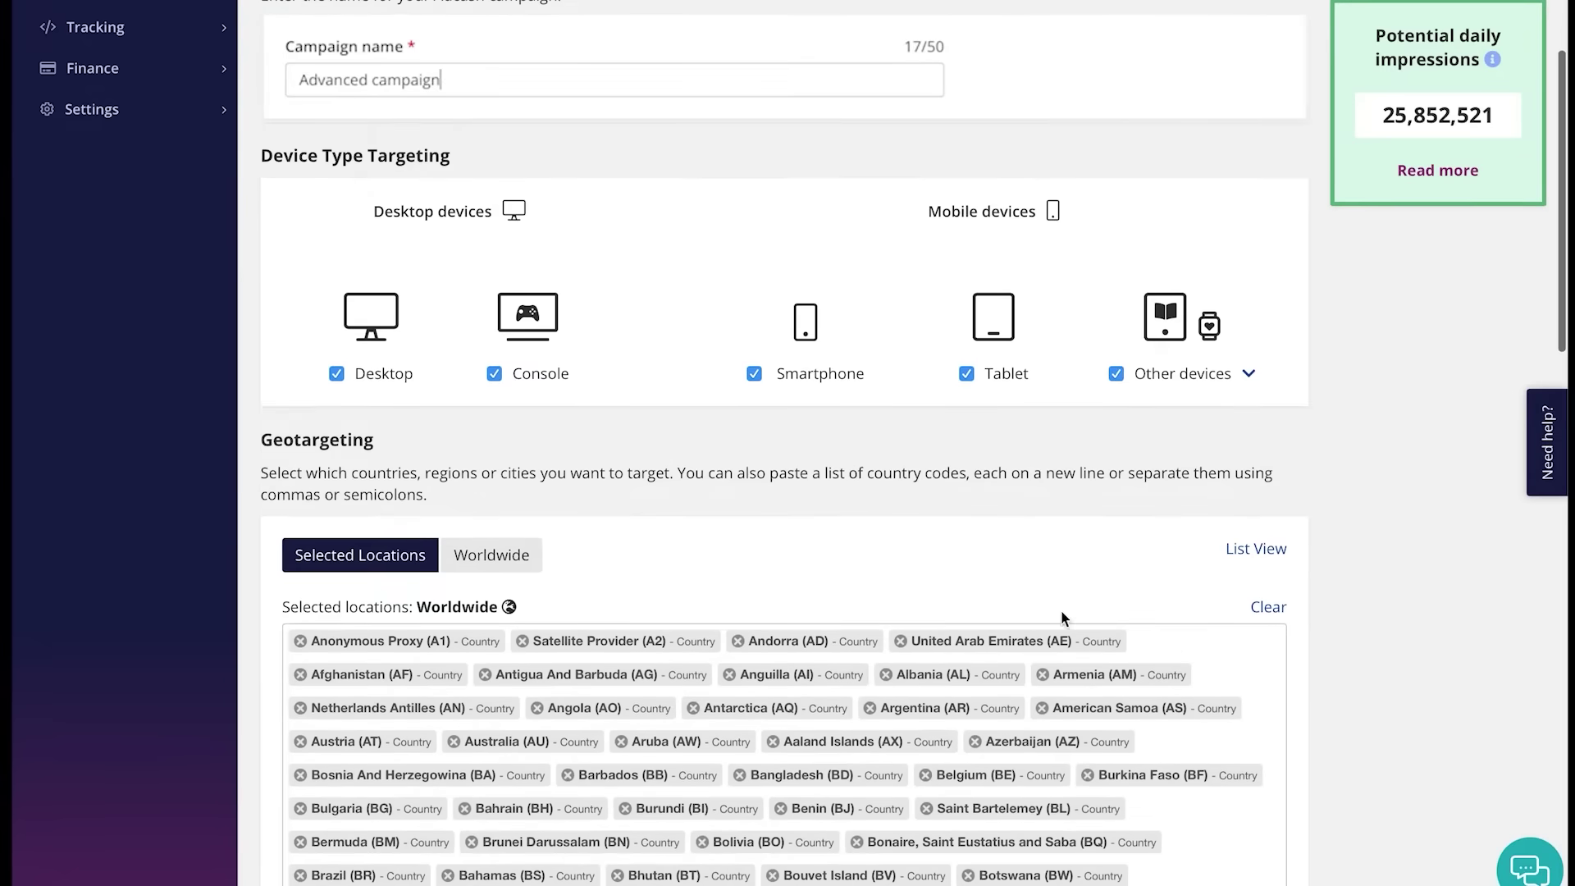
left_click(1270, 608)
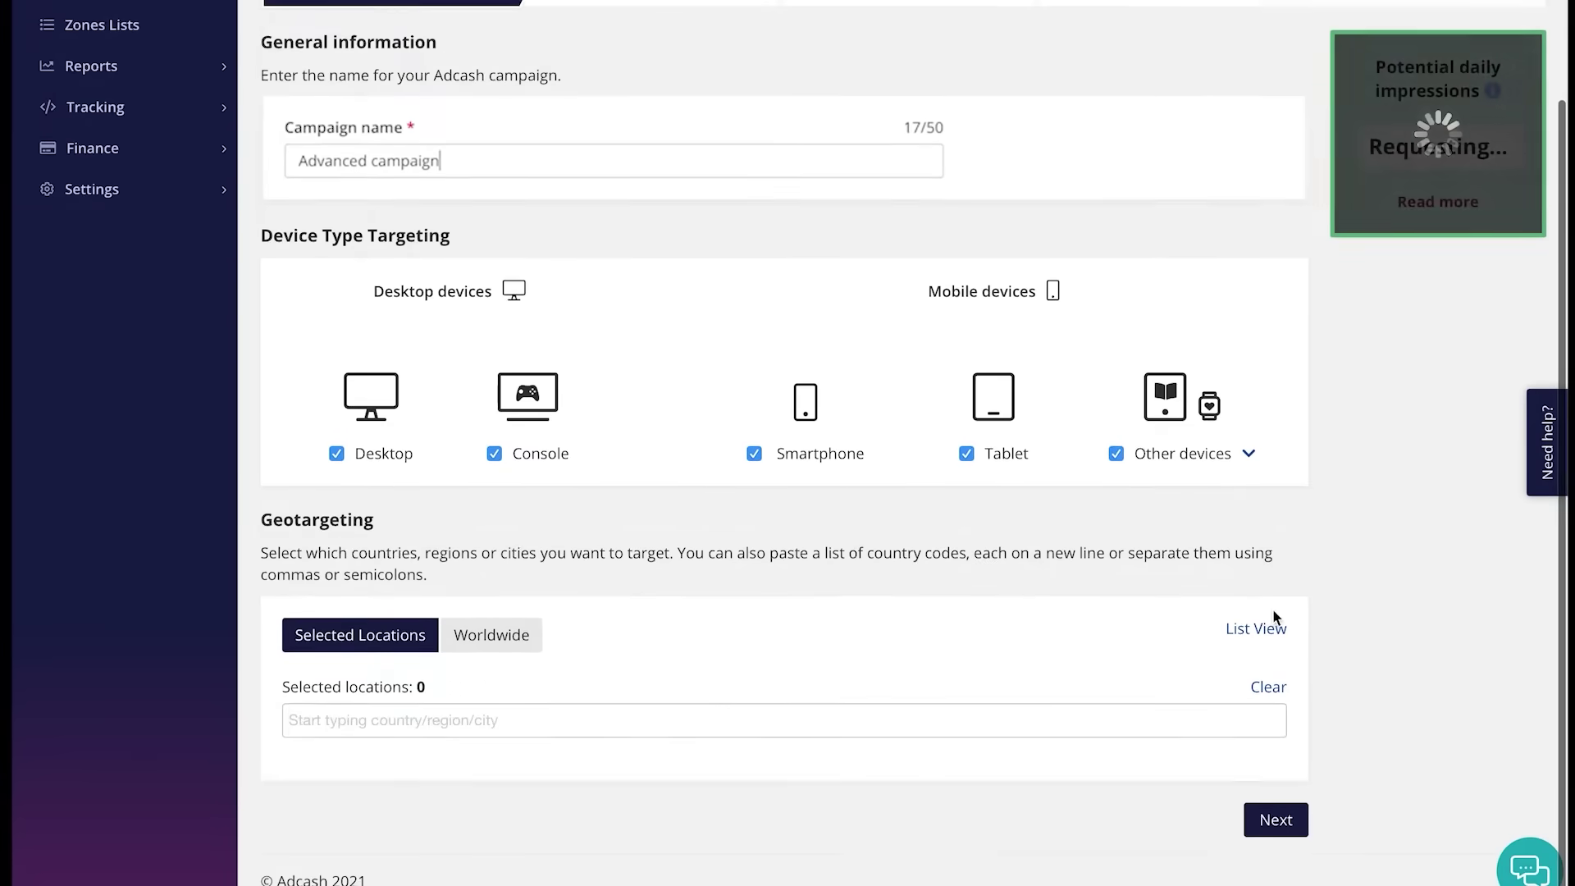
Target only the Bavaria, Germany region and continue to the Targeting step
left_click(329, 726)
type("Bavaria")
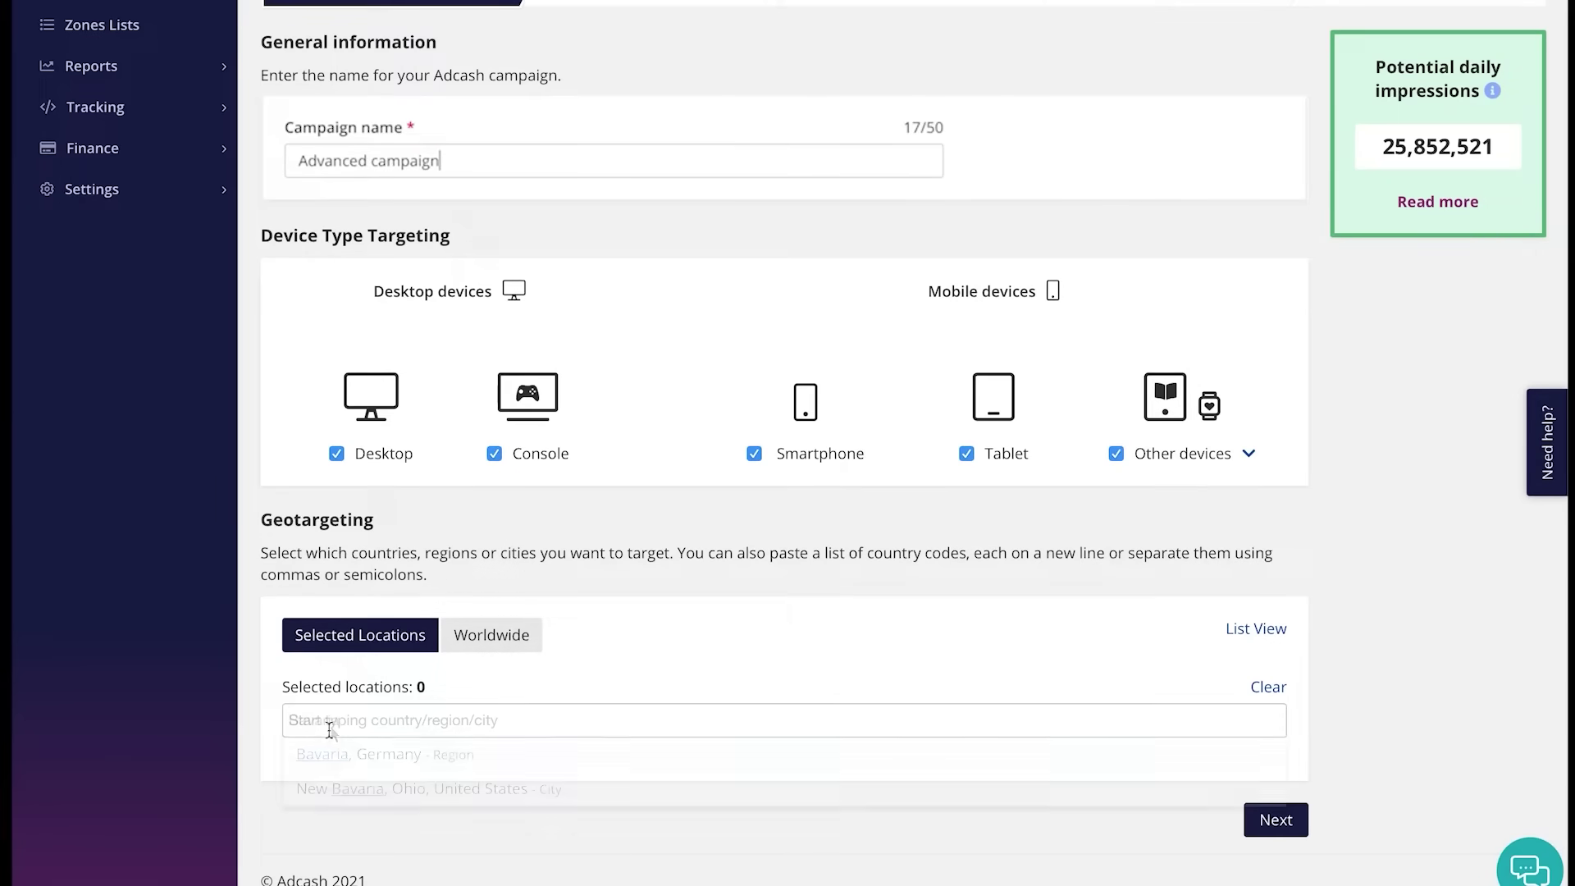
left_click(332, 749)
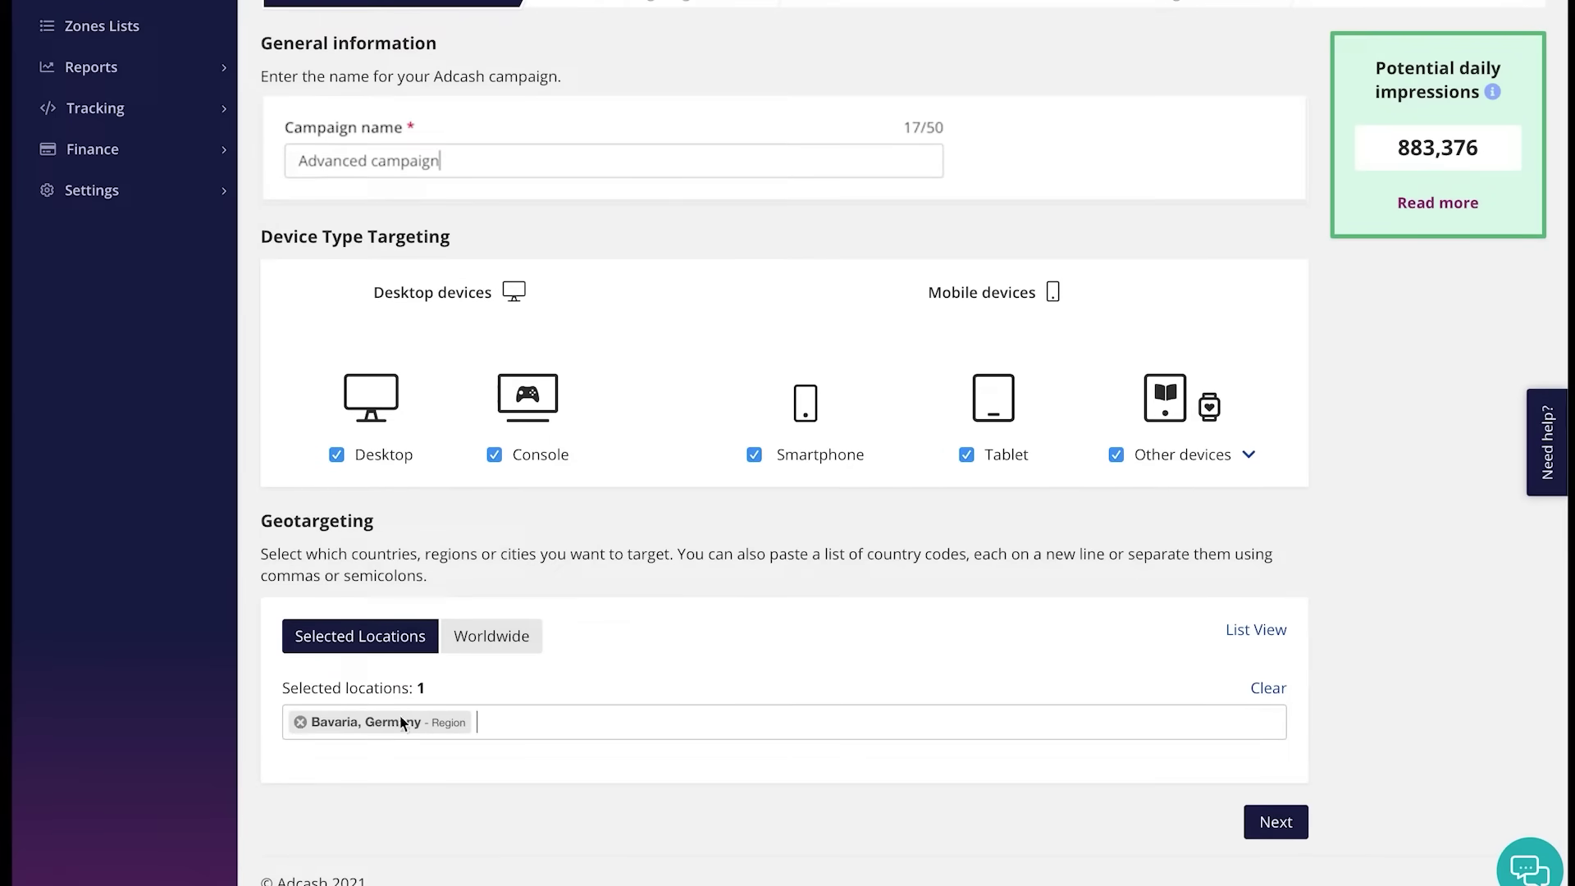
left_click(1270, 818)
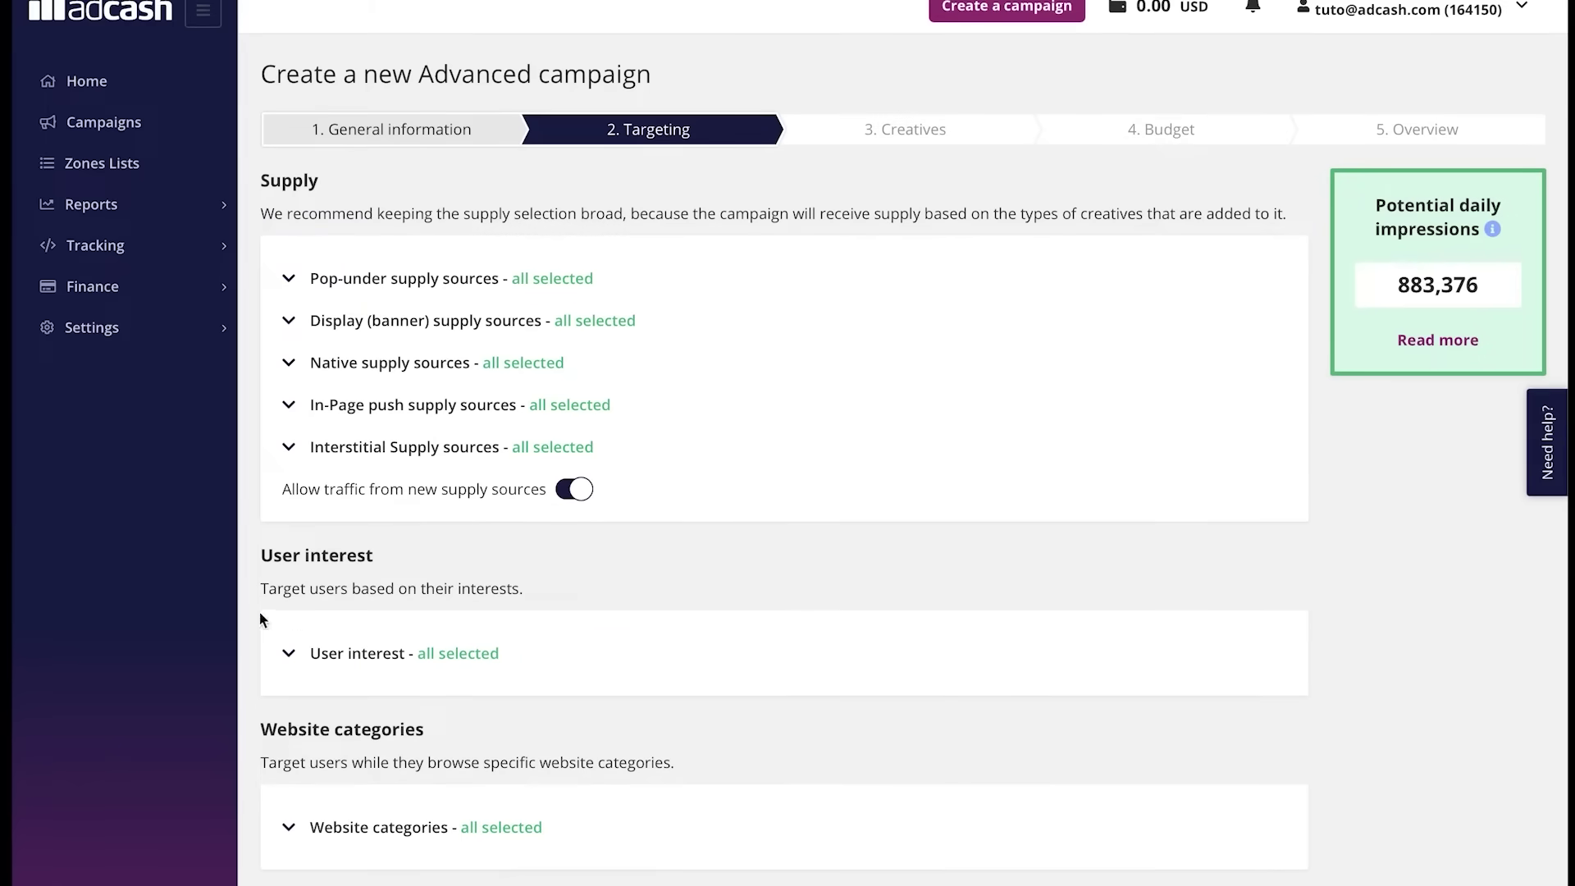
Try excluding AdEx Media, Adacts and Adf.ly, then reselect all pop-under supply sources
scroll(254, 394, "down", 1)
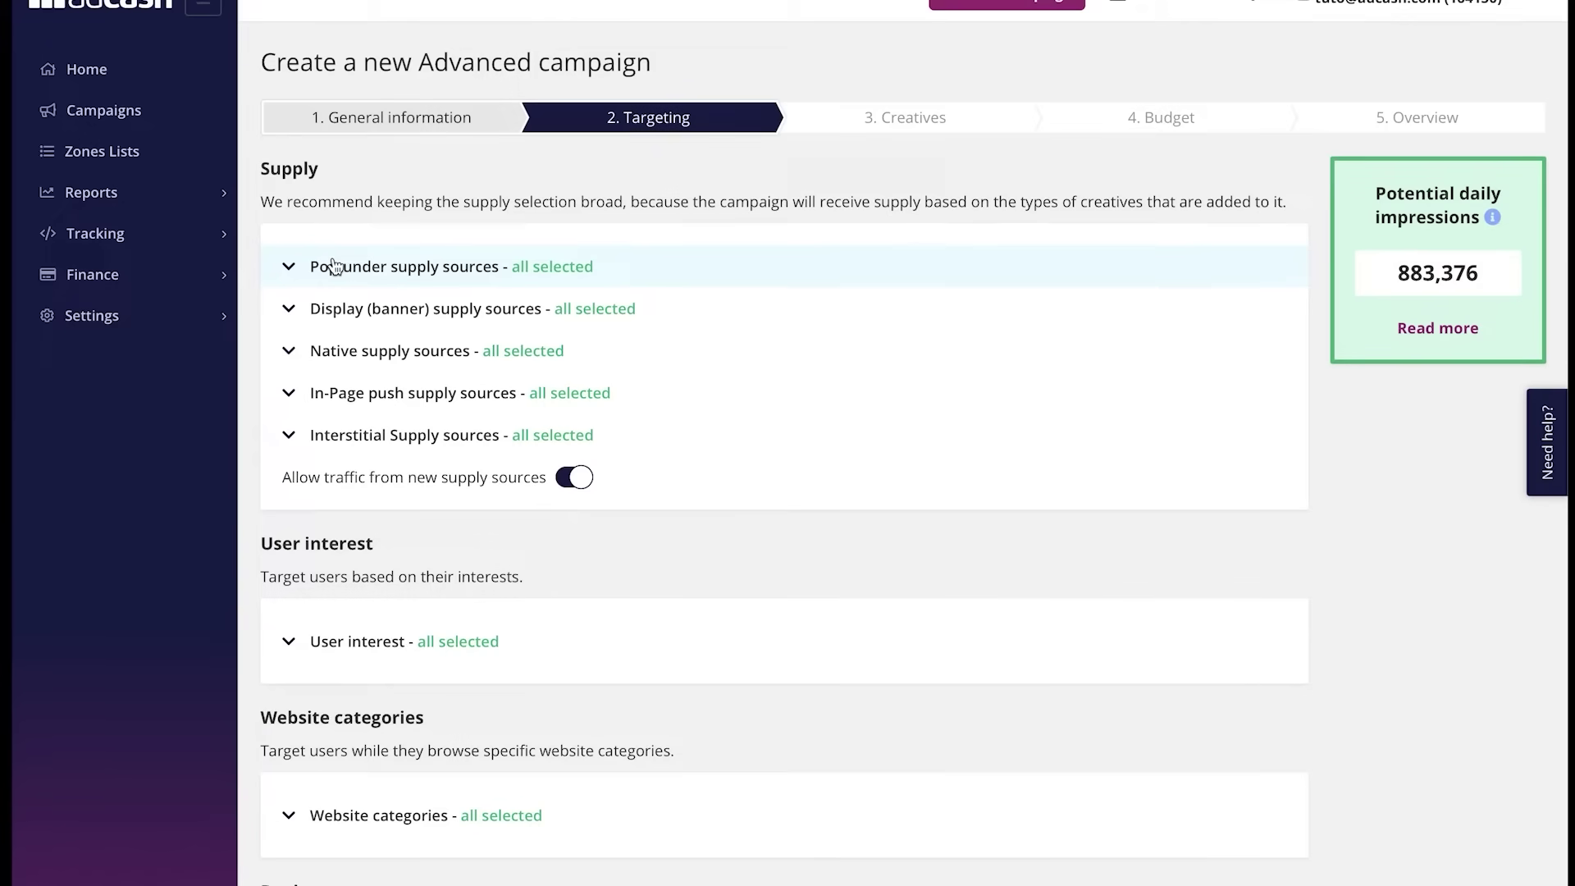
left_click(378, 273)
left_click(352, 388)
left_click(351, 417)
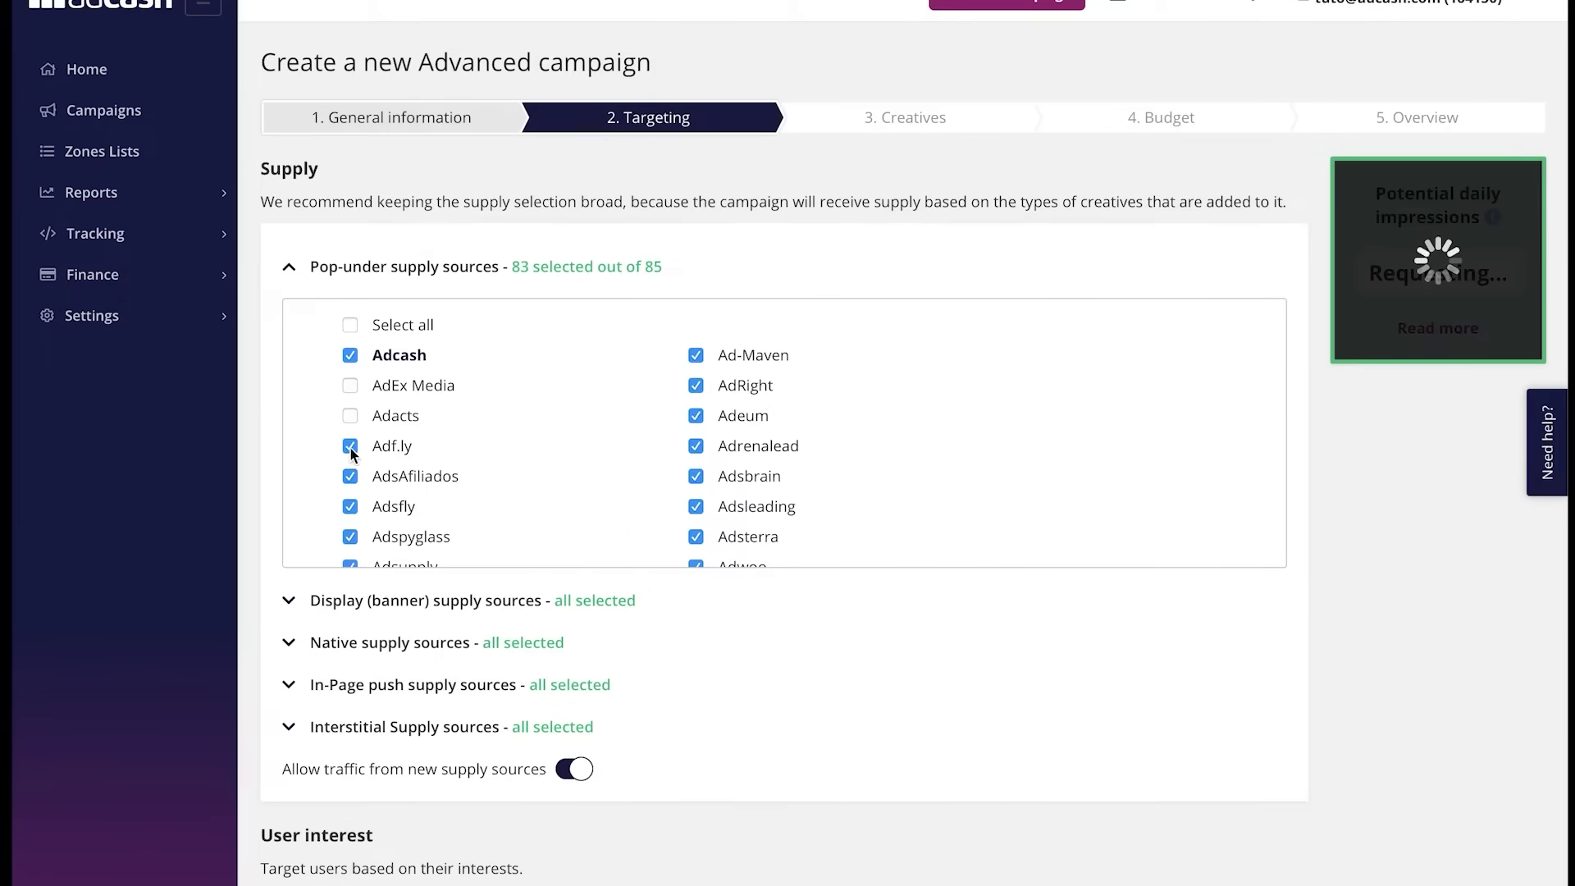
left_click(351, 446)
left_click(350, 325)
left_click(337, 268)
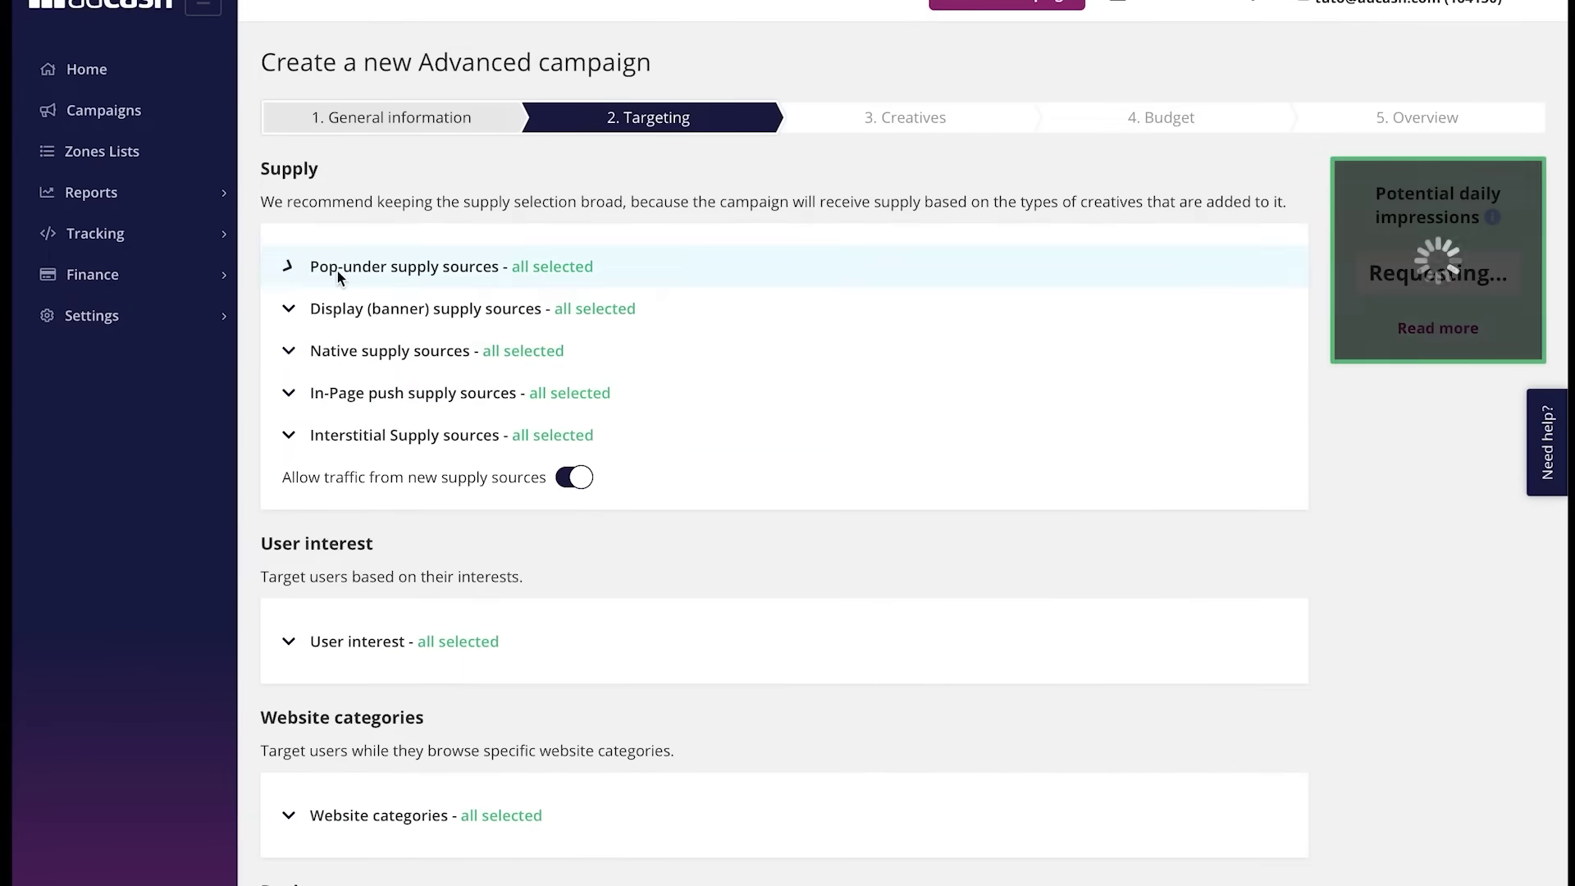
Deselect and reselect all In-Page push supply sources, leaving them all selected
left_click(337, 395)
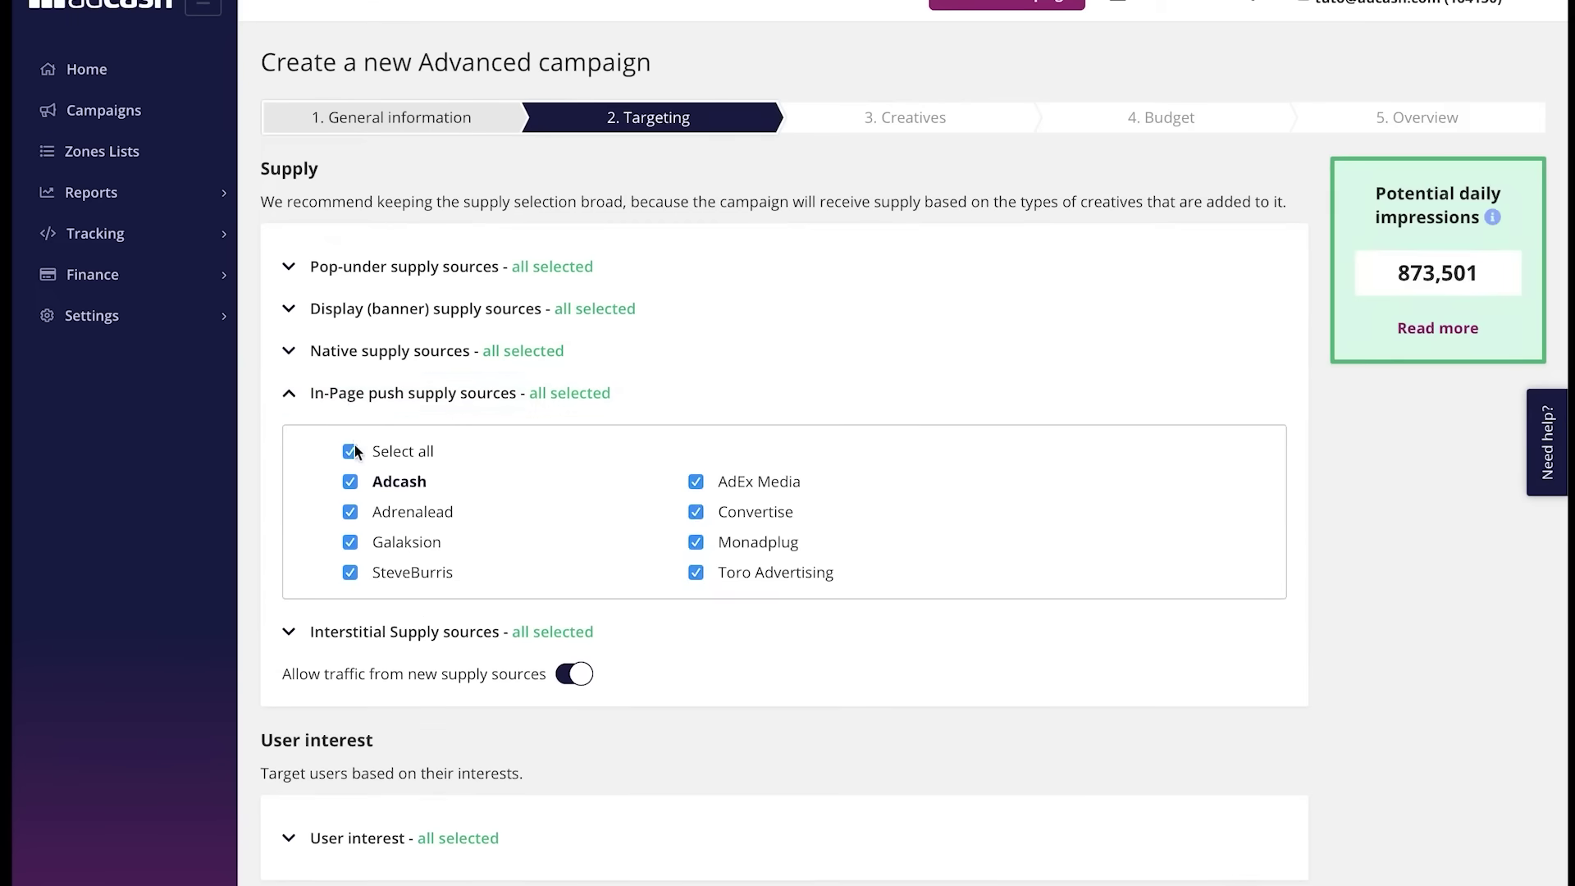
left_click(351, 451)
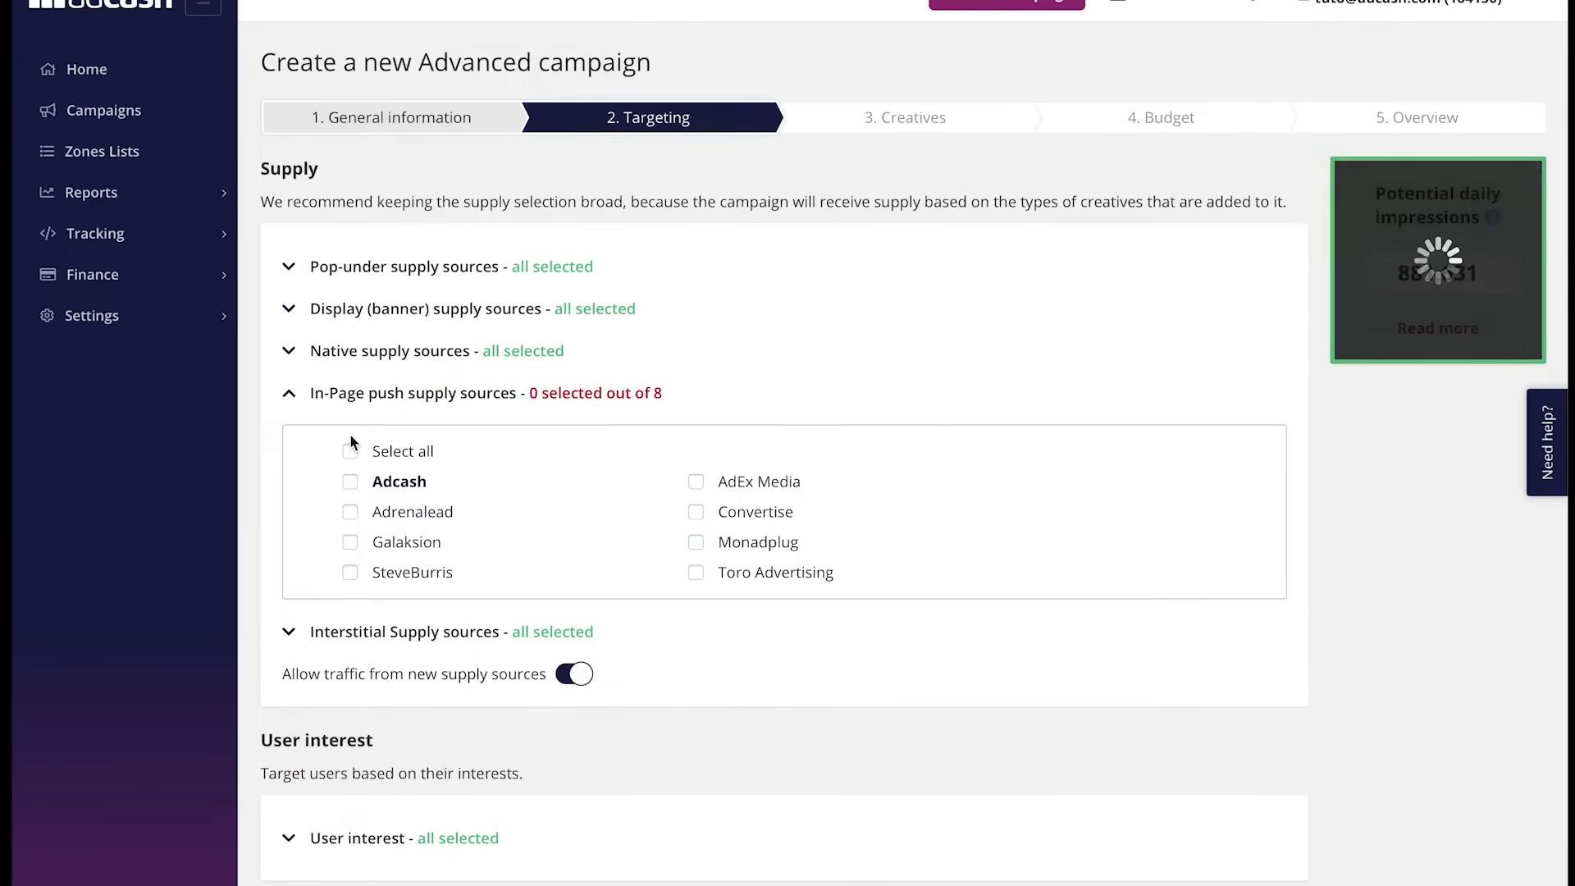
left_click(350, 451)
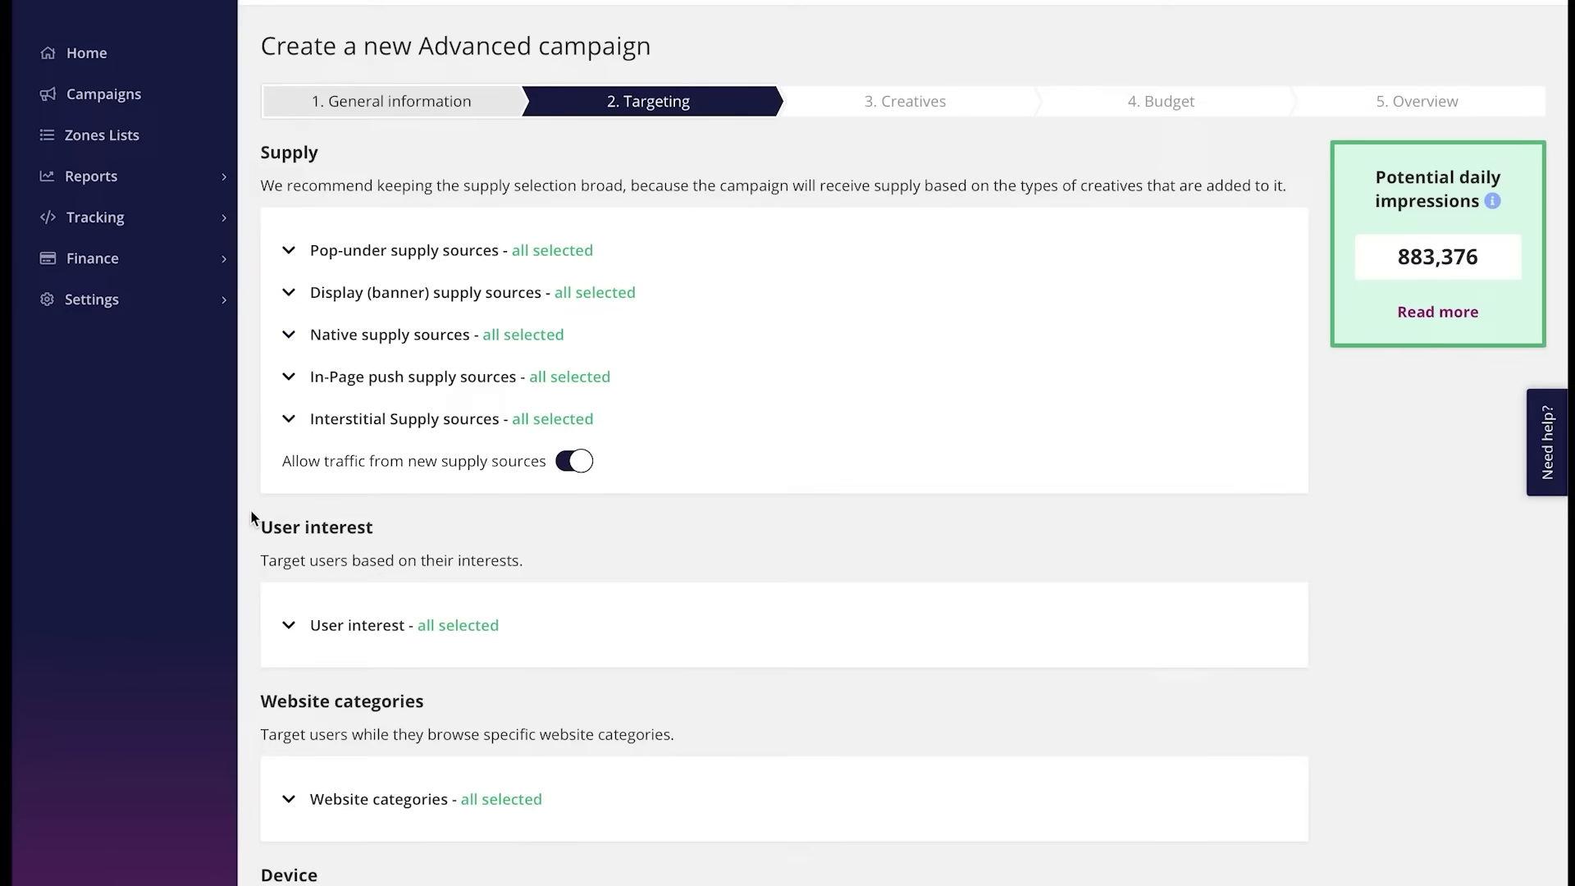
scroll(342, 598, "down", 1)
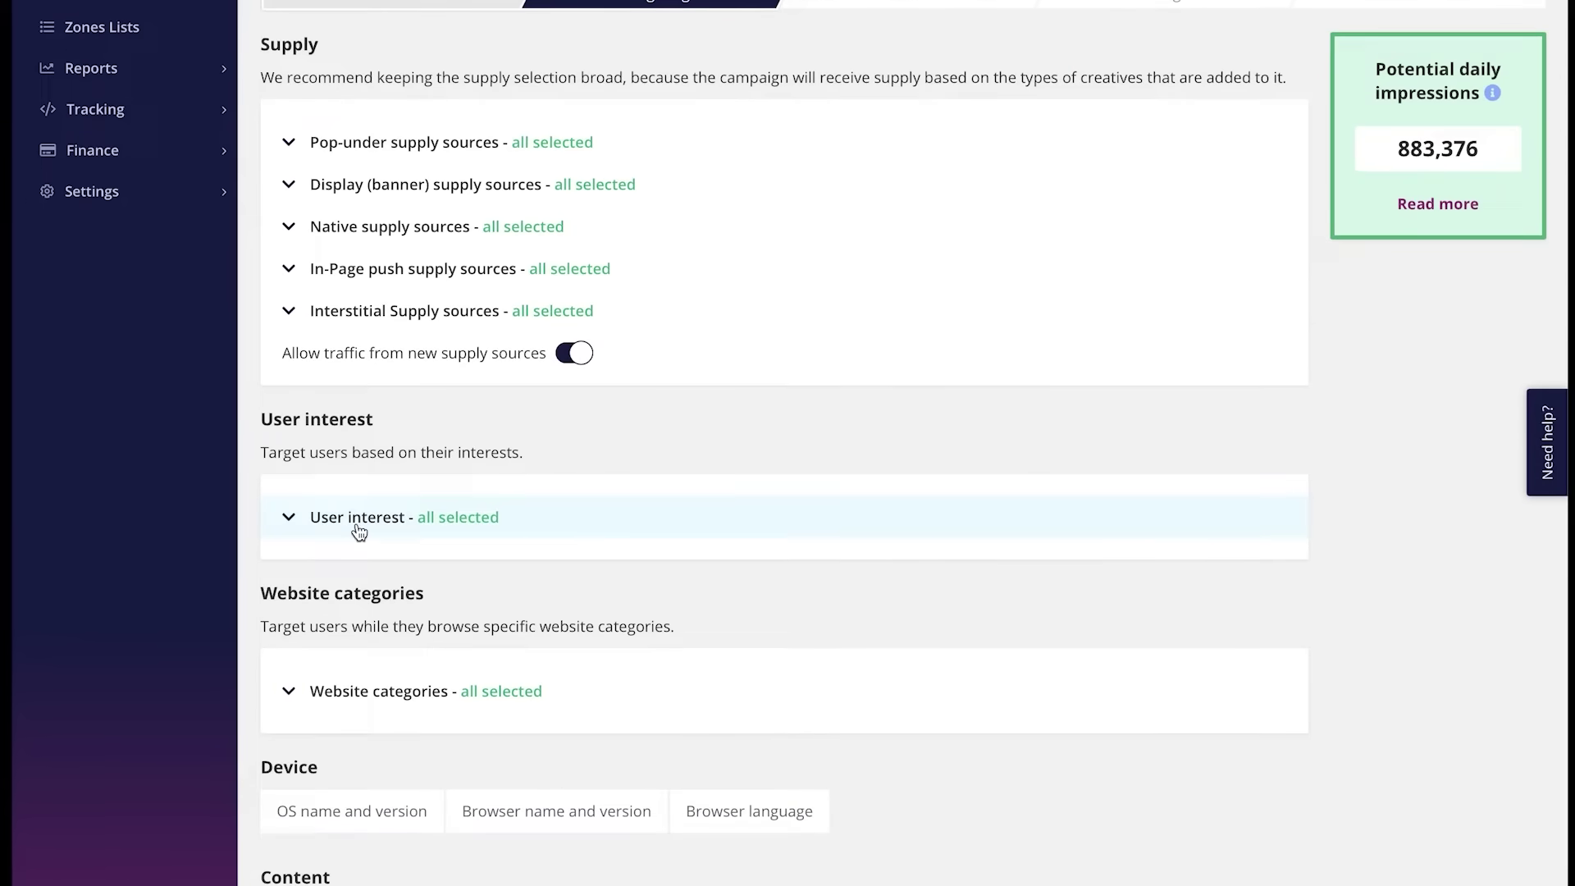
left_click(359, 532)
scroll(368, 565, "down", 3)
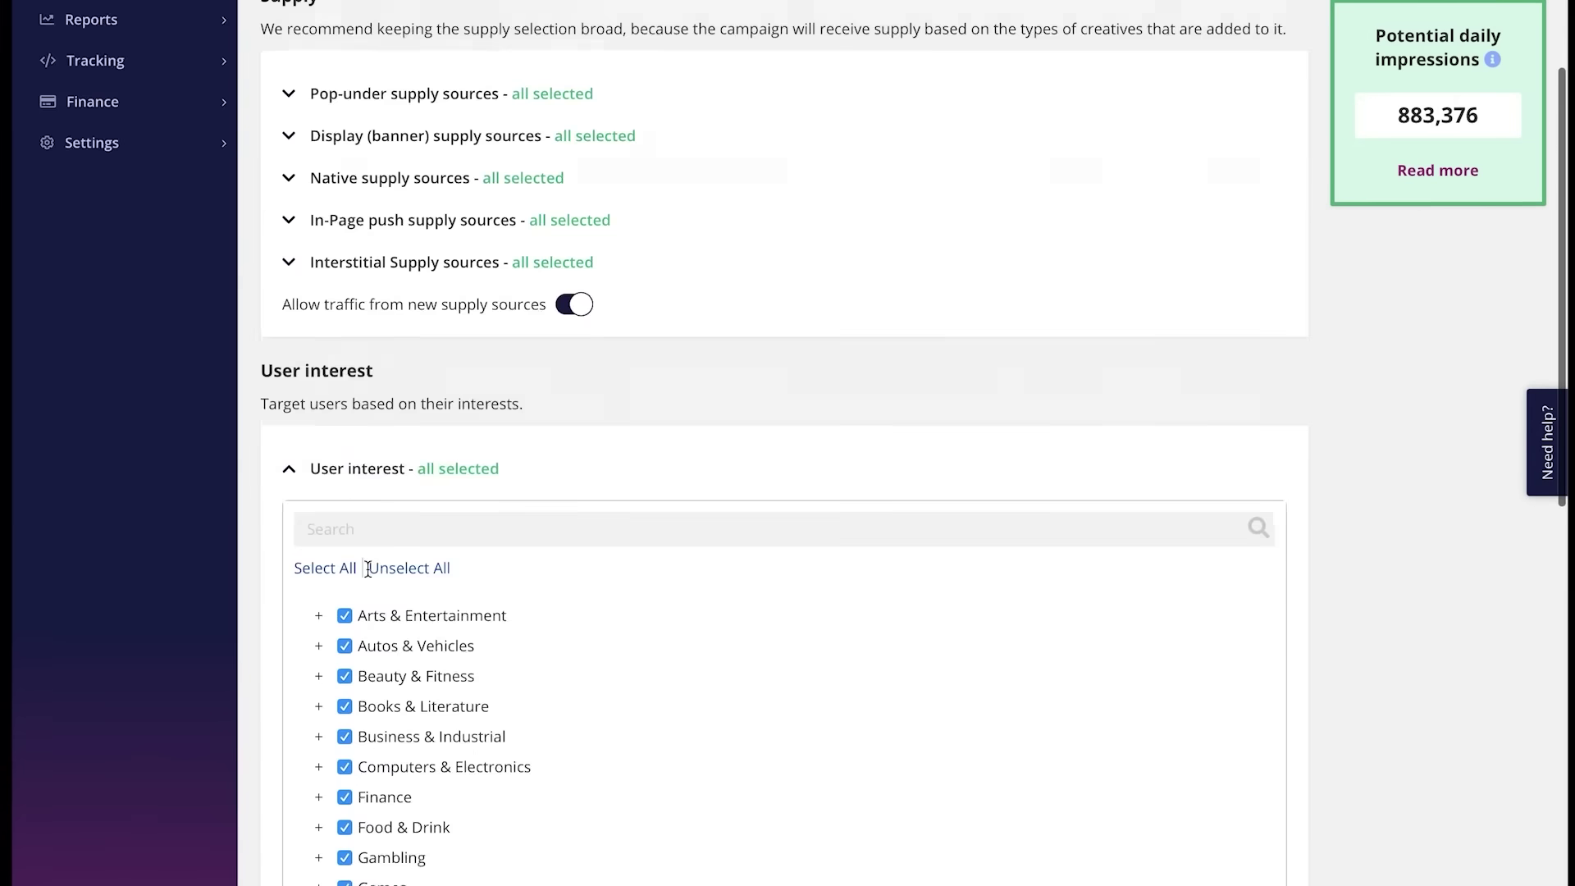
left_click(345, 239)
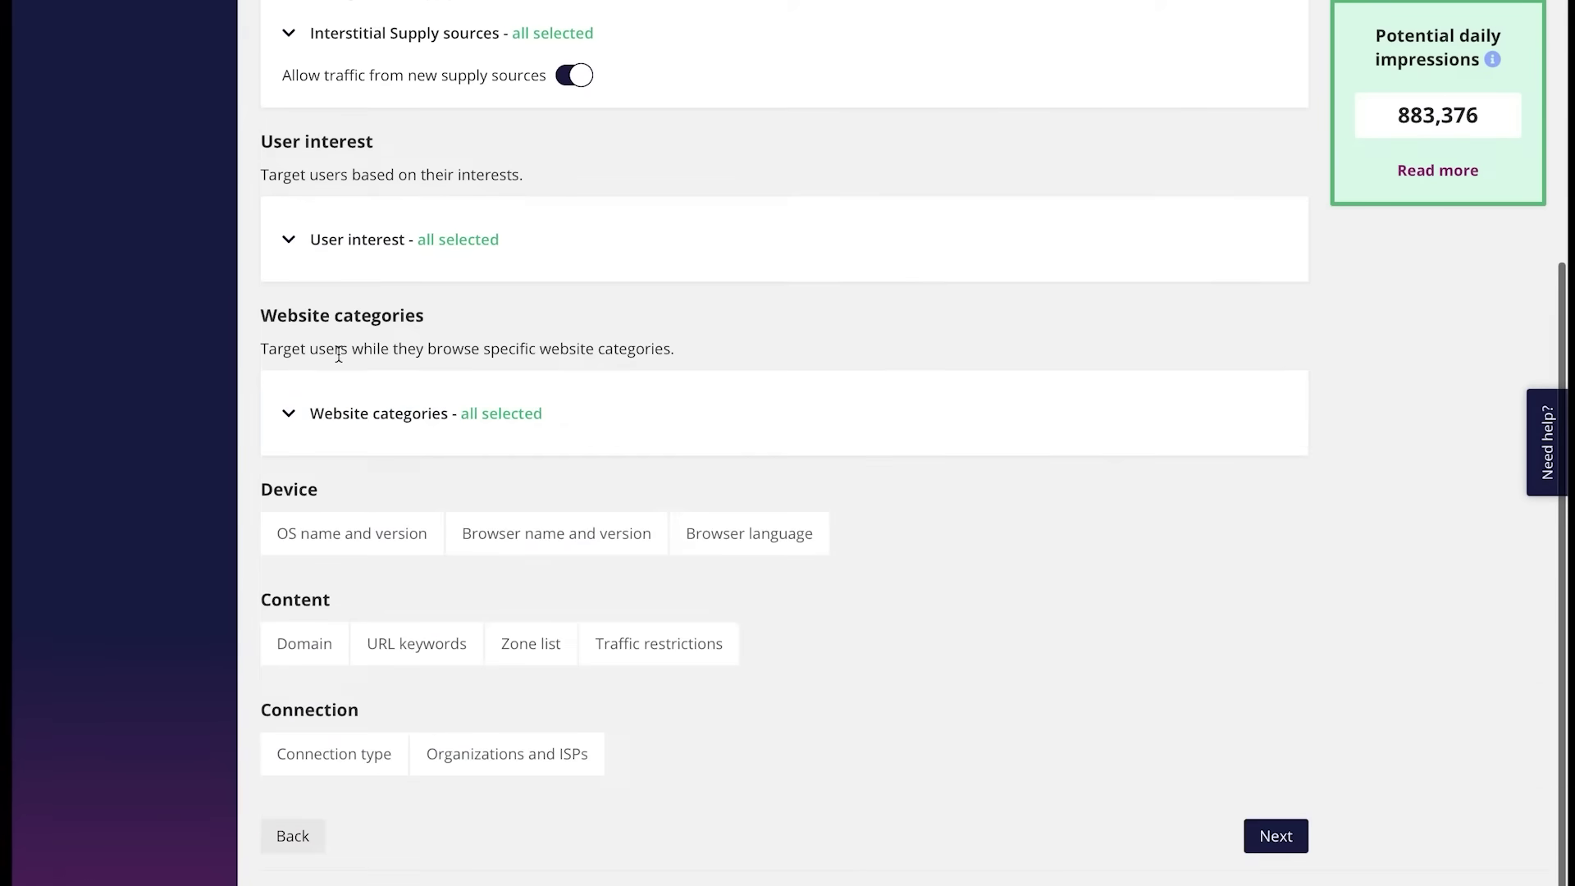
left_click(367, 414)
scroll(436, 436, "down", 3)
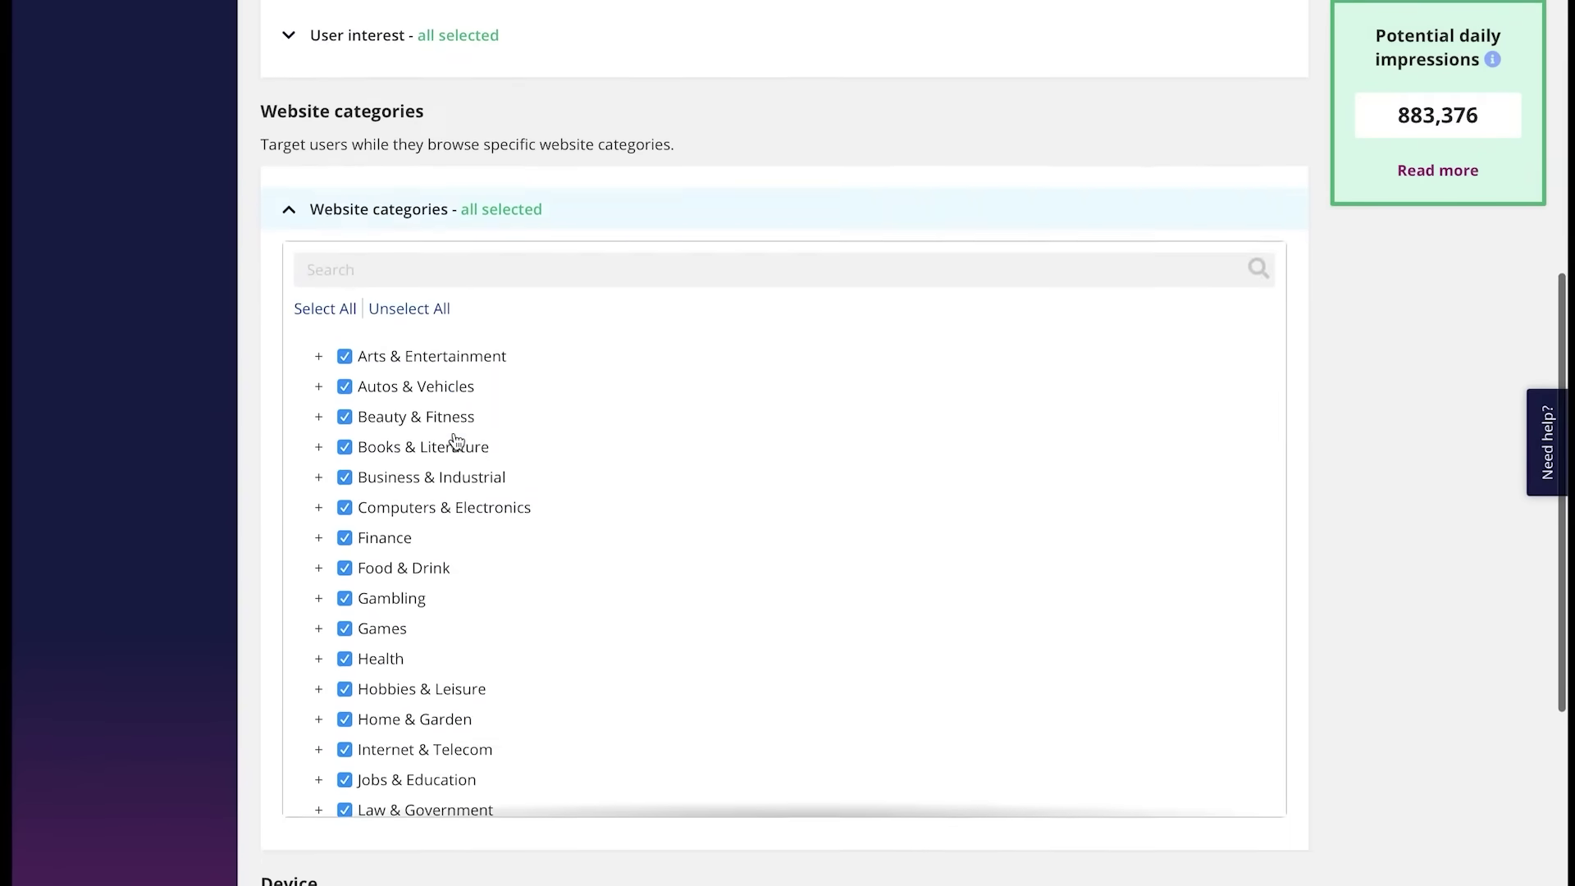
scroll(456, 427, "down", 5)
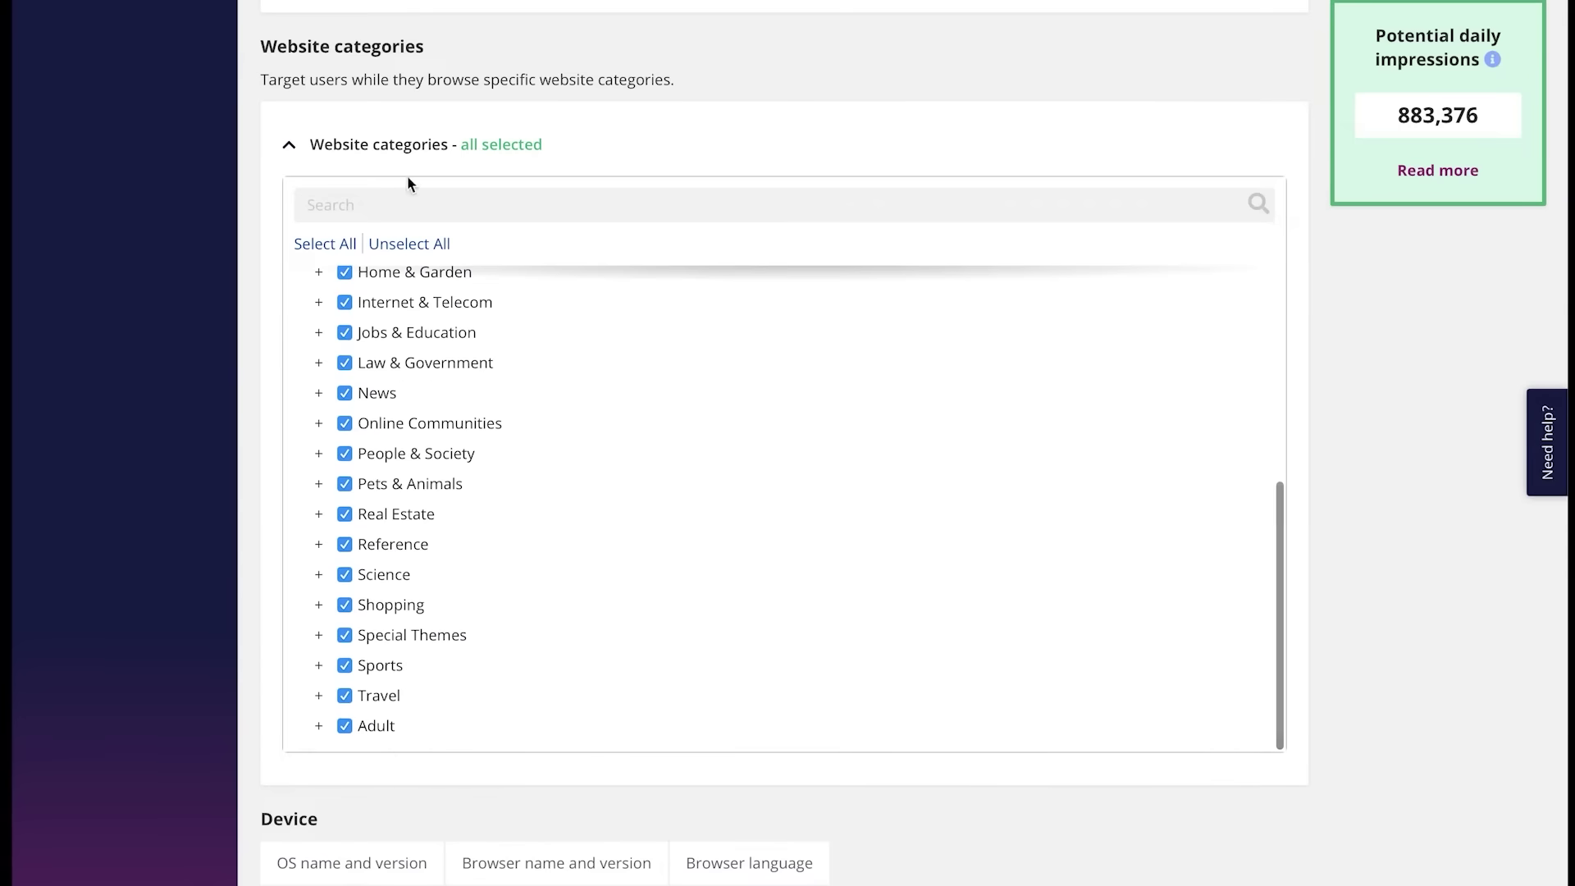
left_click(396, 248)
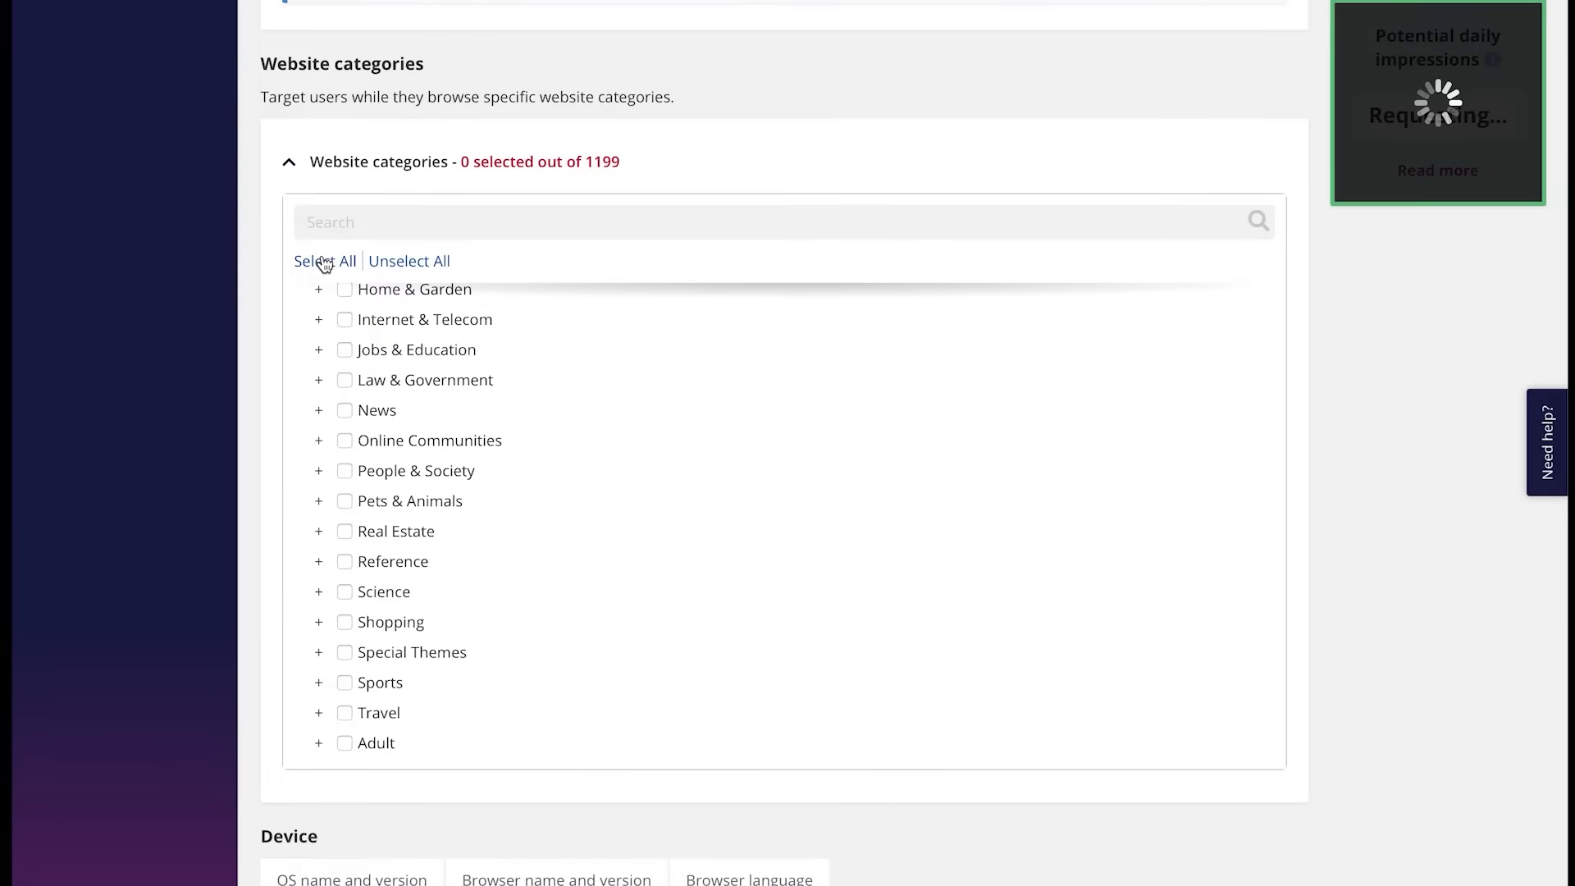
left_click(326, 261)
left_click(347, 183)
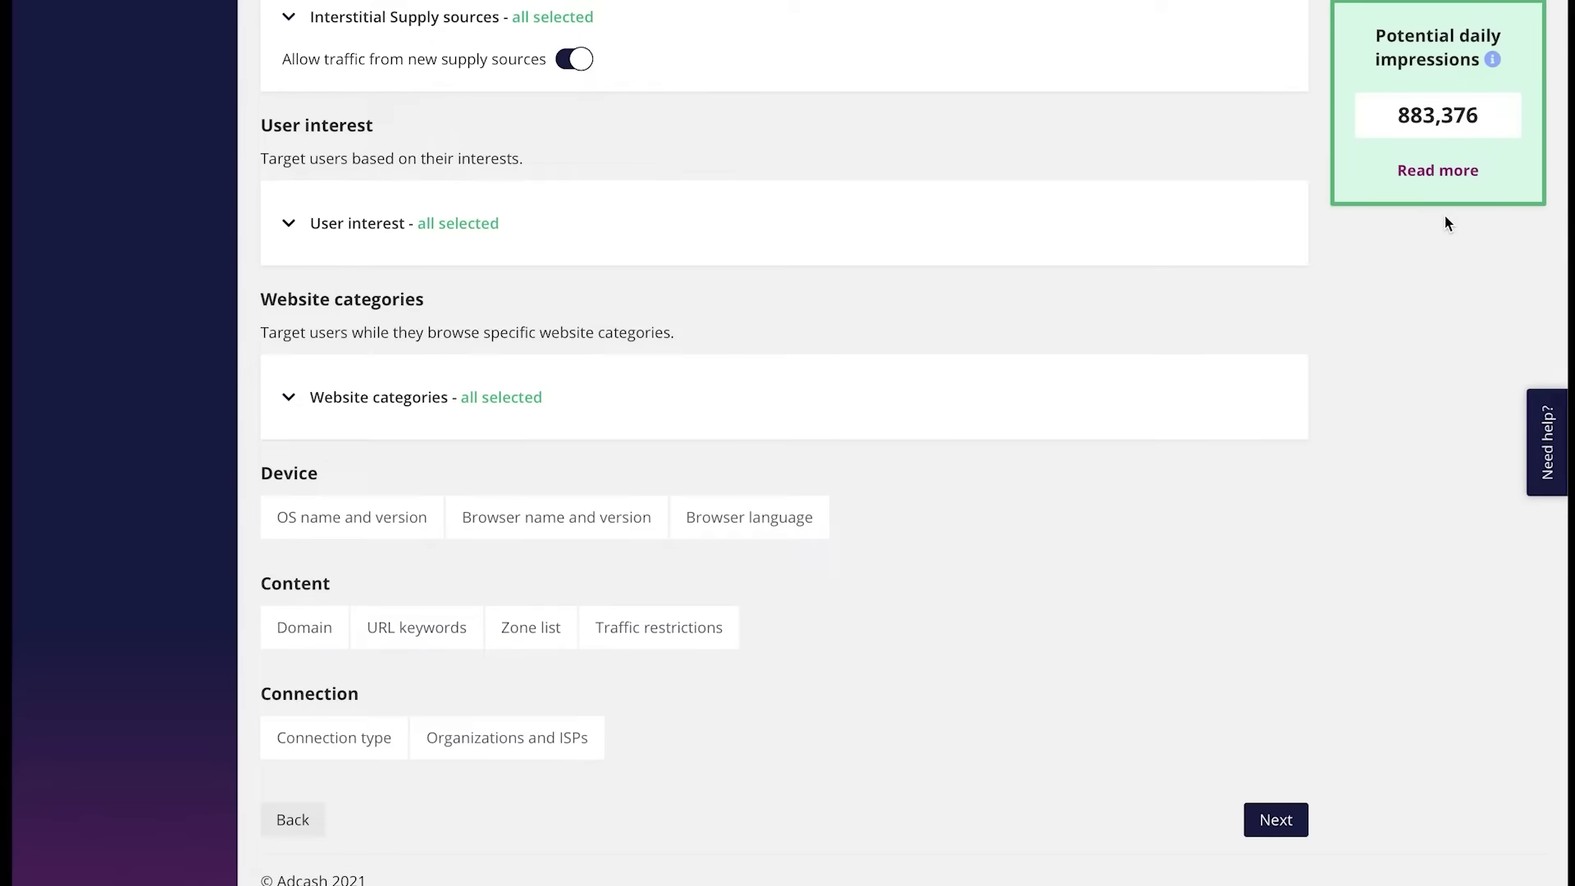
Pick Android (1.x) in the OS name and version targeting options
left_click(280, 498)
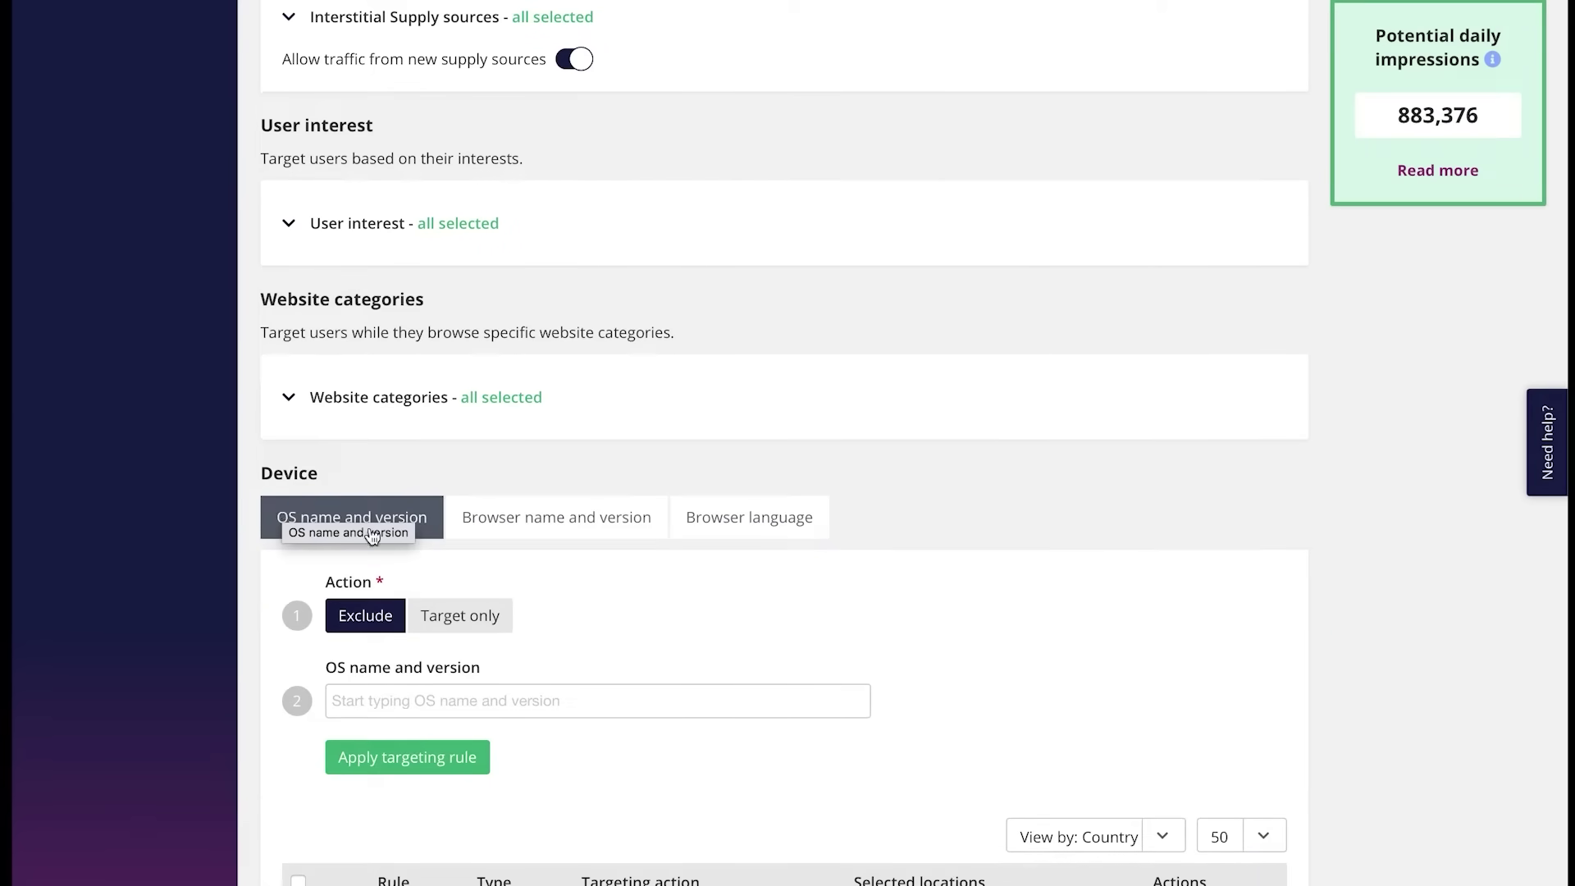
left_click(488, 531)
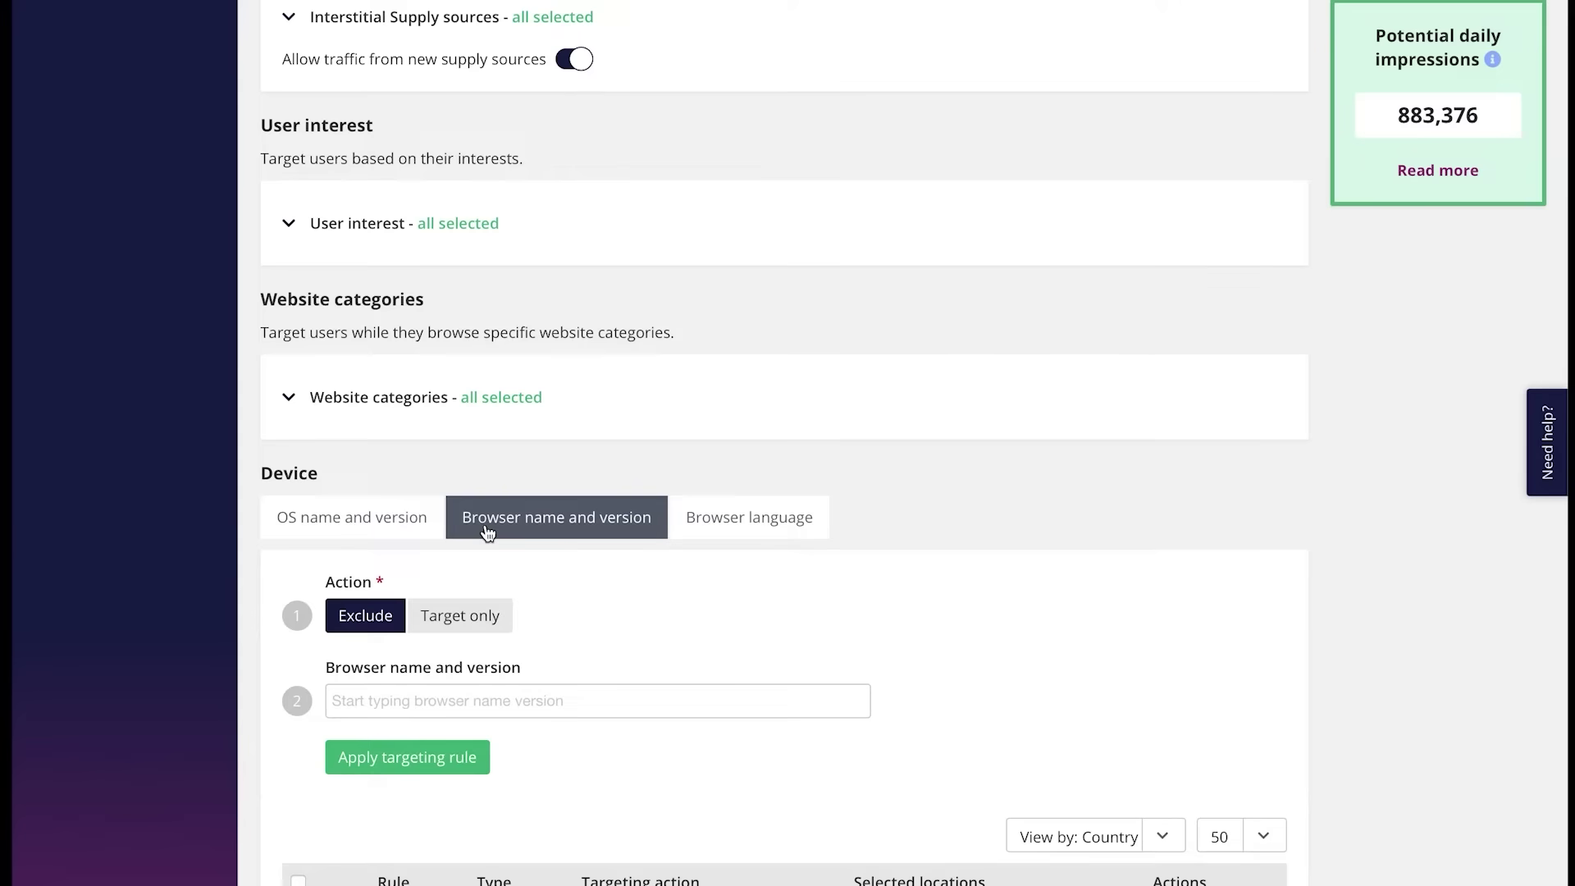
left_click(365, 532)
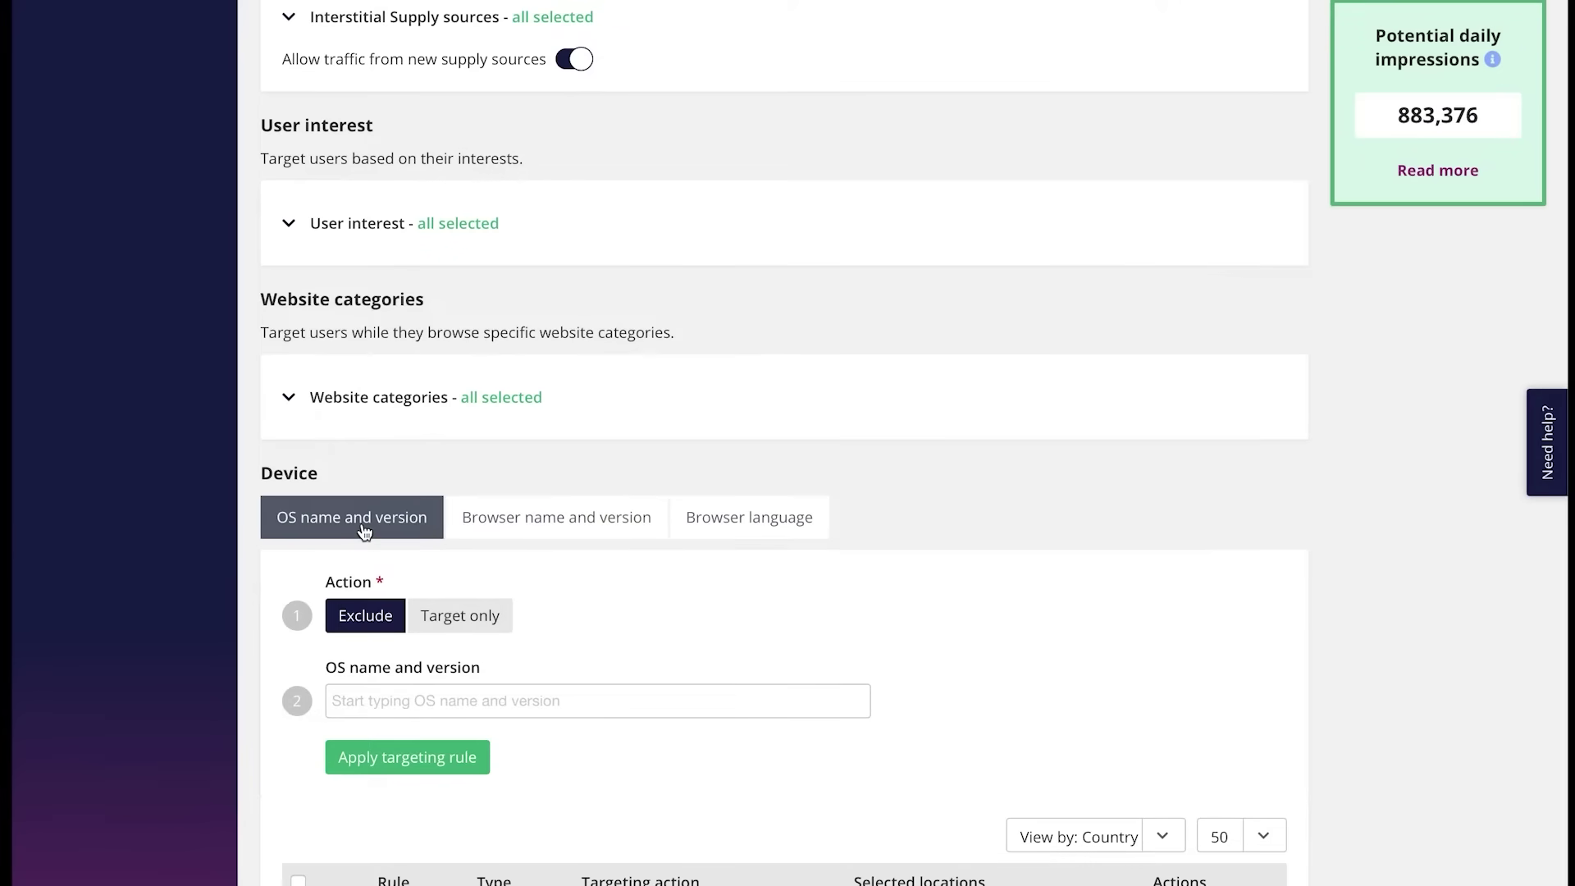
left_click(381, 699)
type("Android 1.")
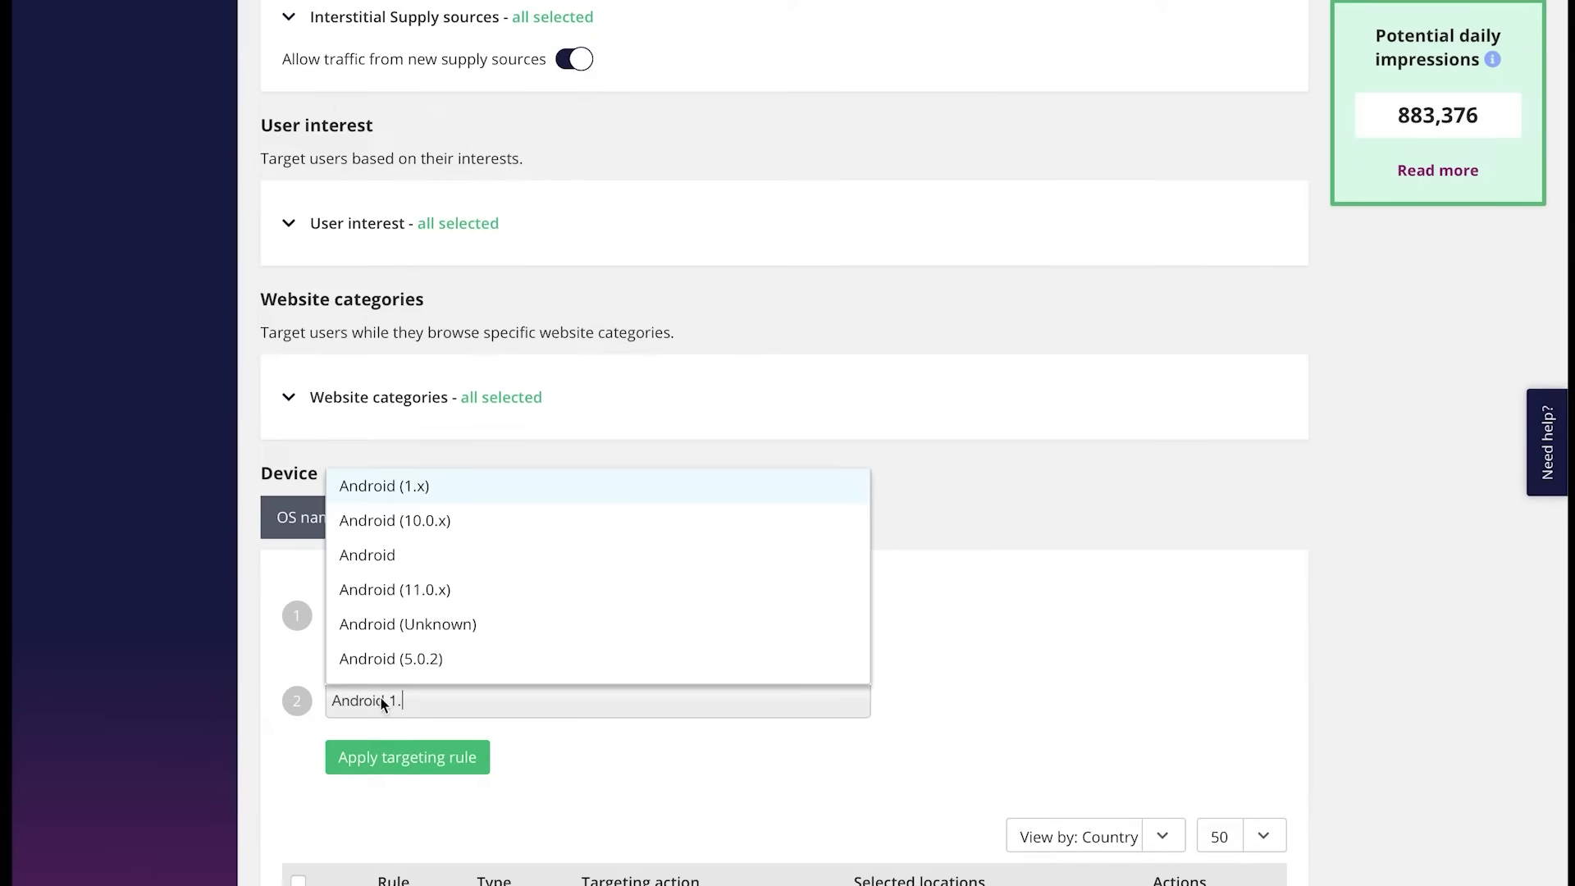
left_click(386, 494)
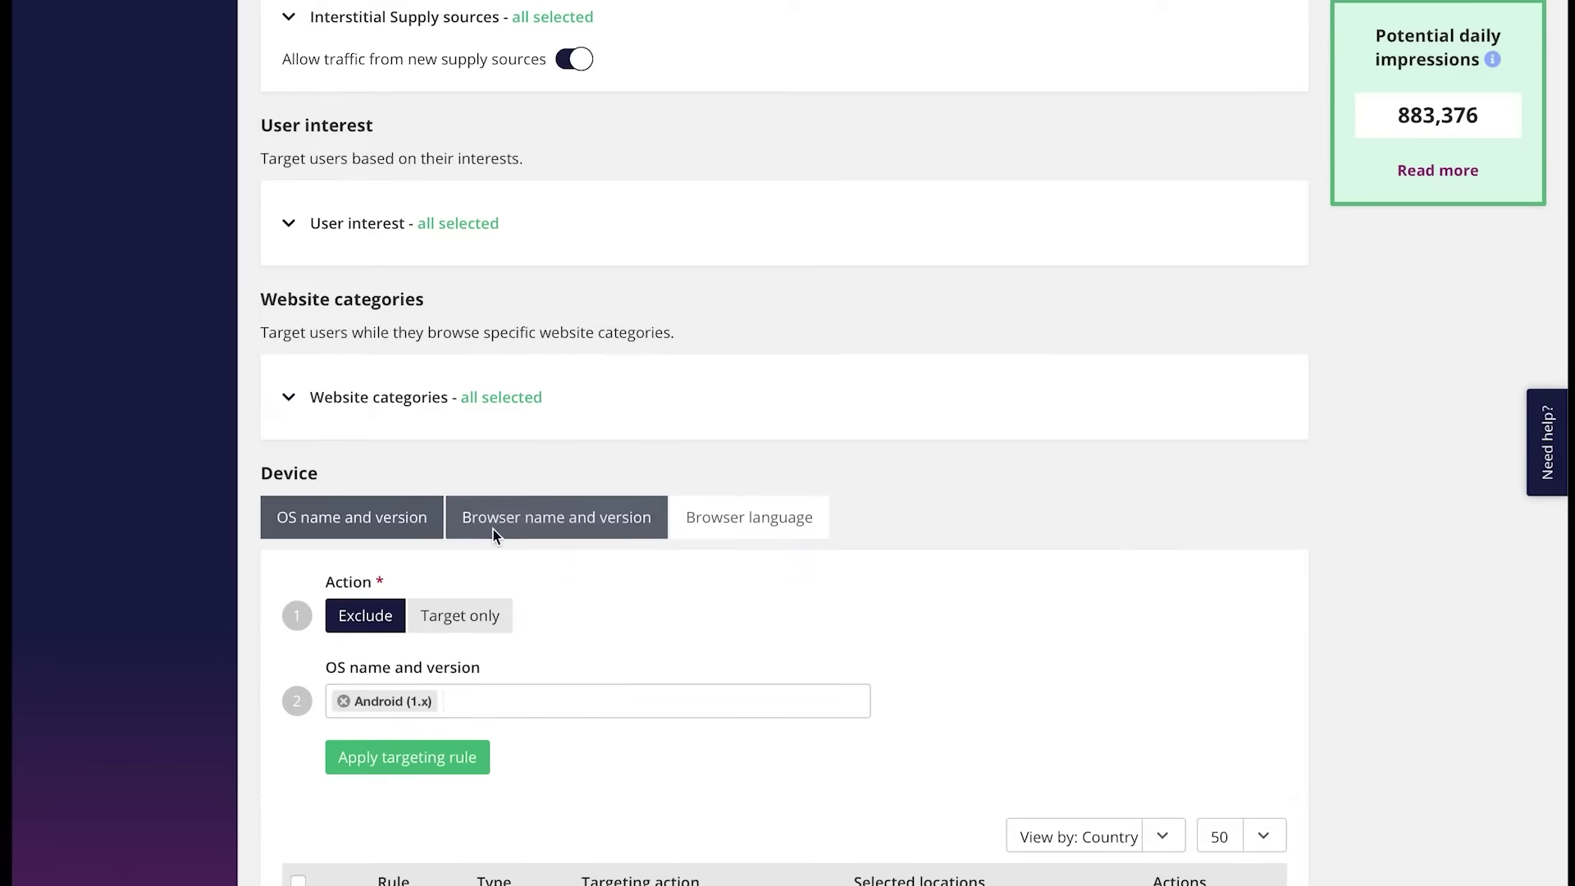
Add Chrome Mobile as a browser rule, try Target only, revert to Exclude, then remove it
left_click(494, 529)
left_click(437, 701)
type("Mobile Chrome")
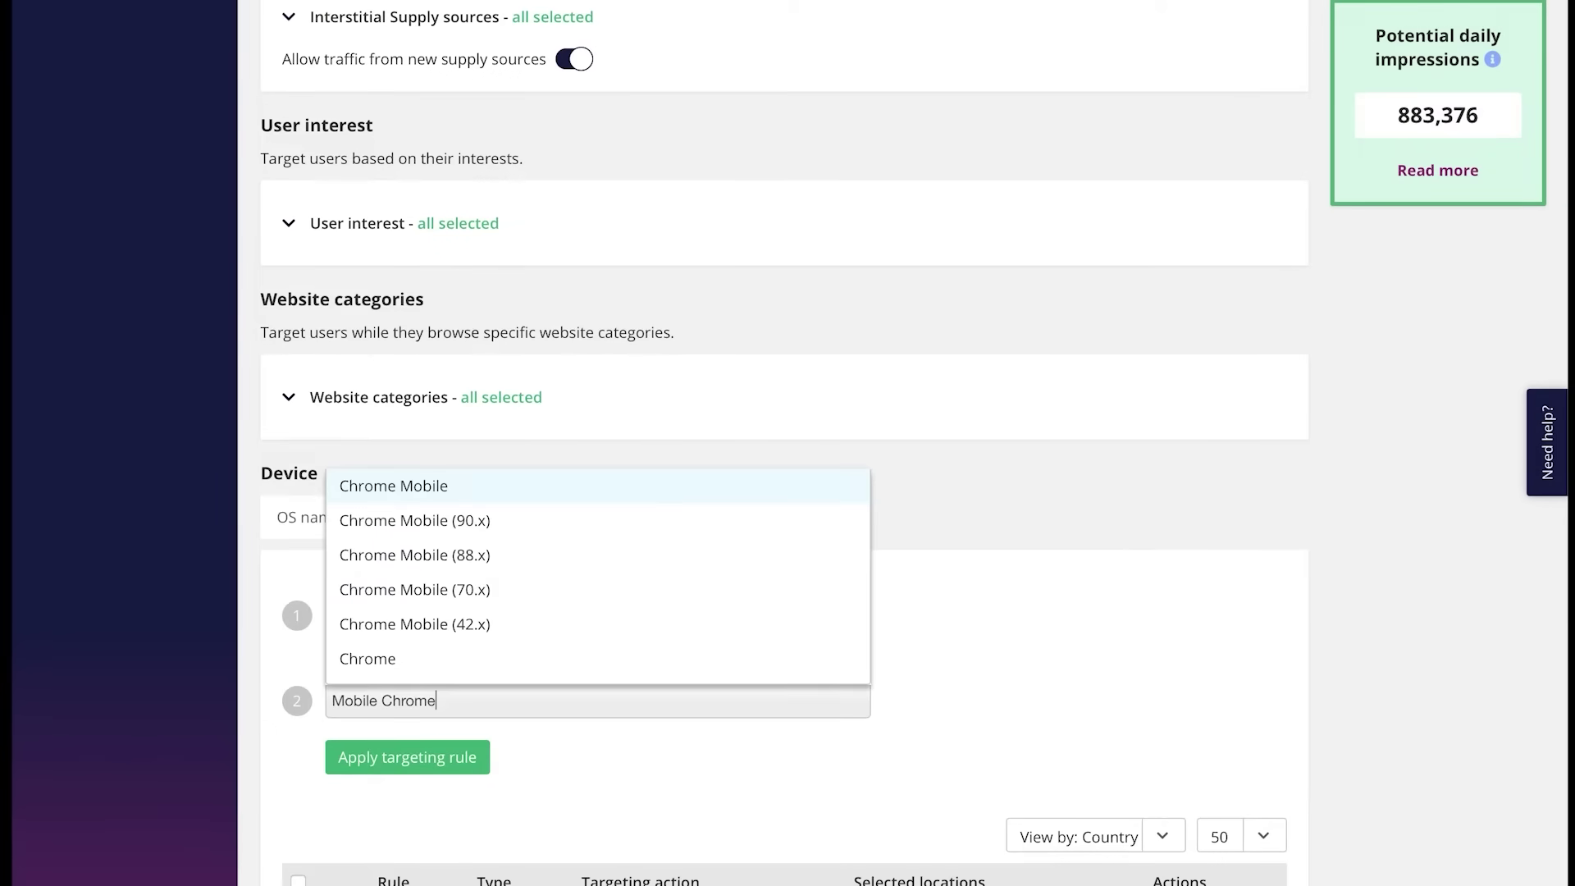
scroll(432, 534, "down", 1)
scroll(426, 541, "up", 1)
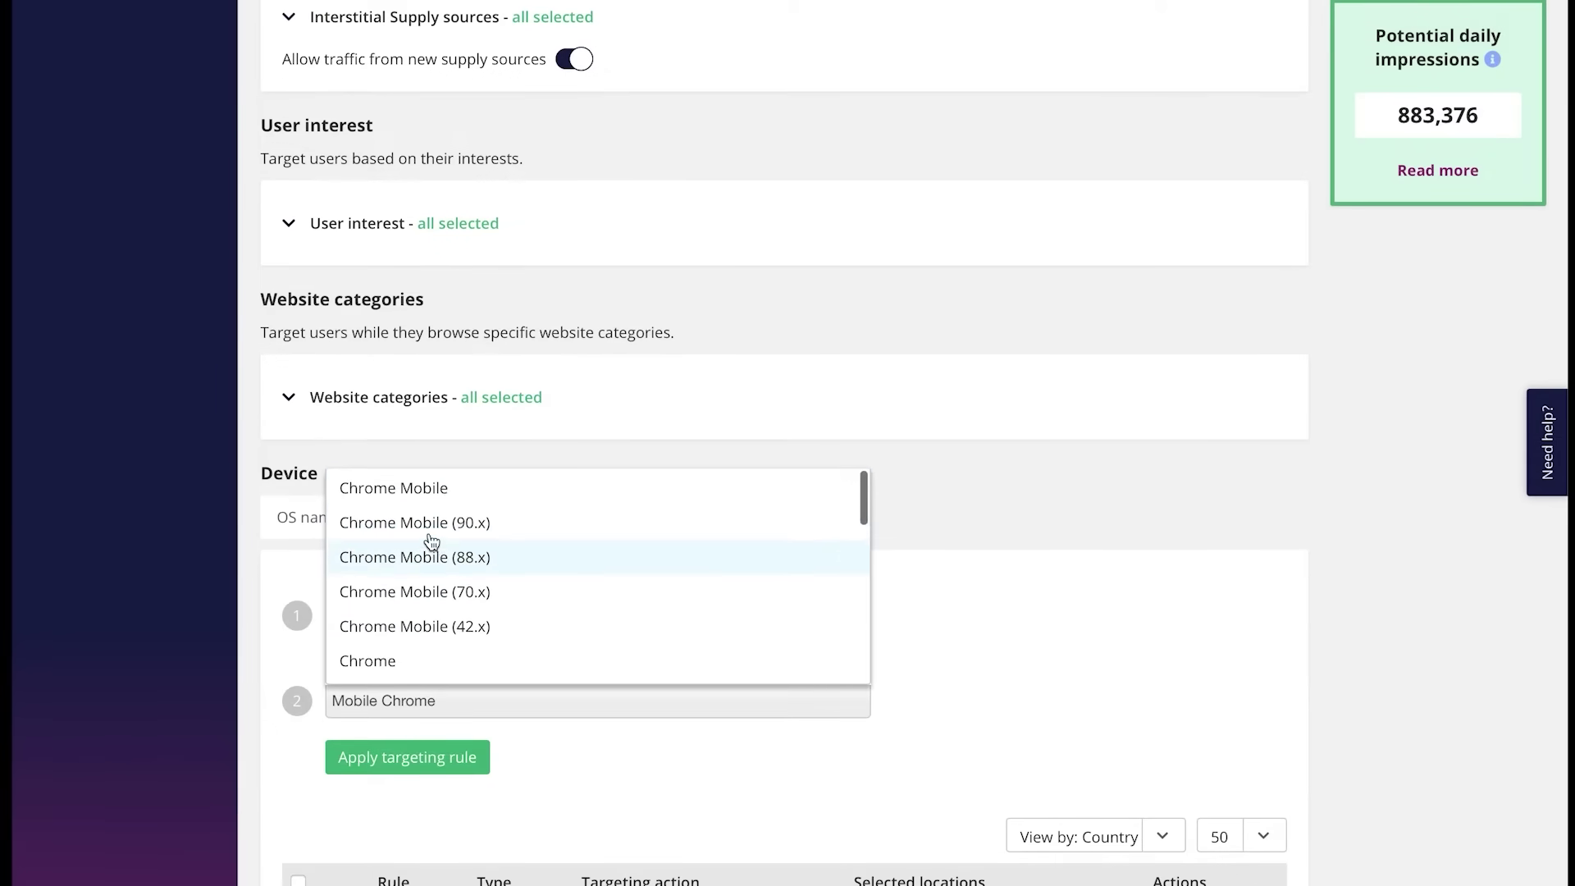
left_click(408, 492)
left_click(459, 617)
left_click(353, 622)
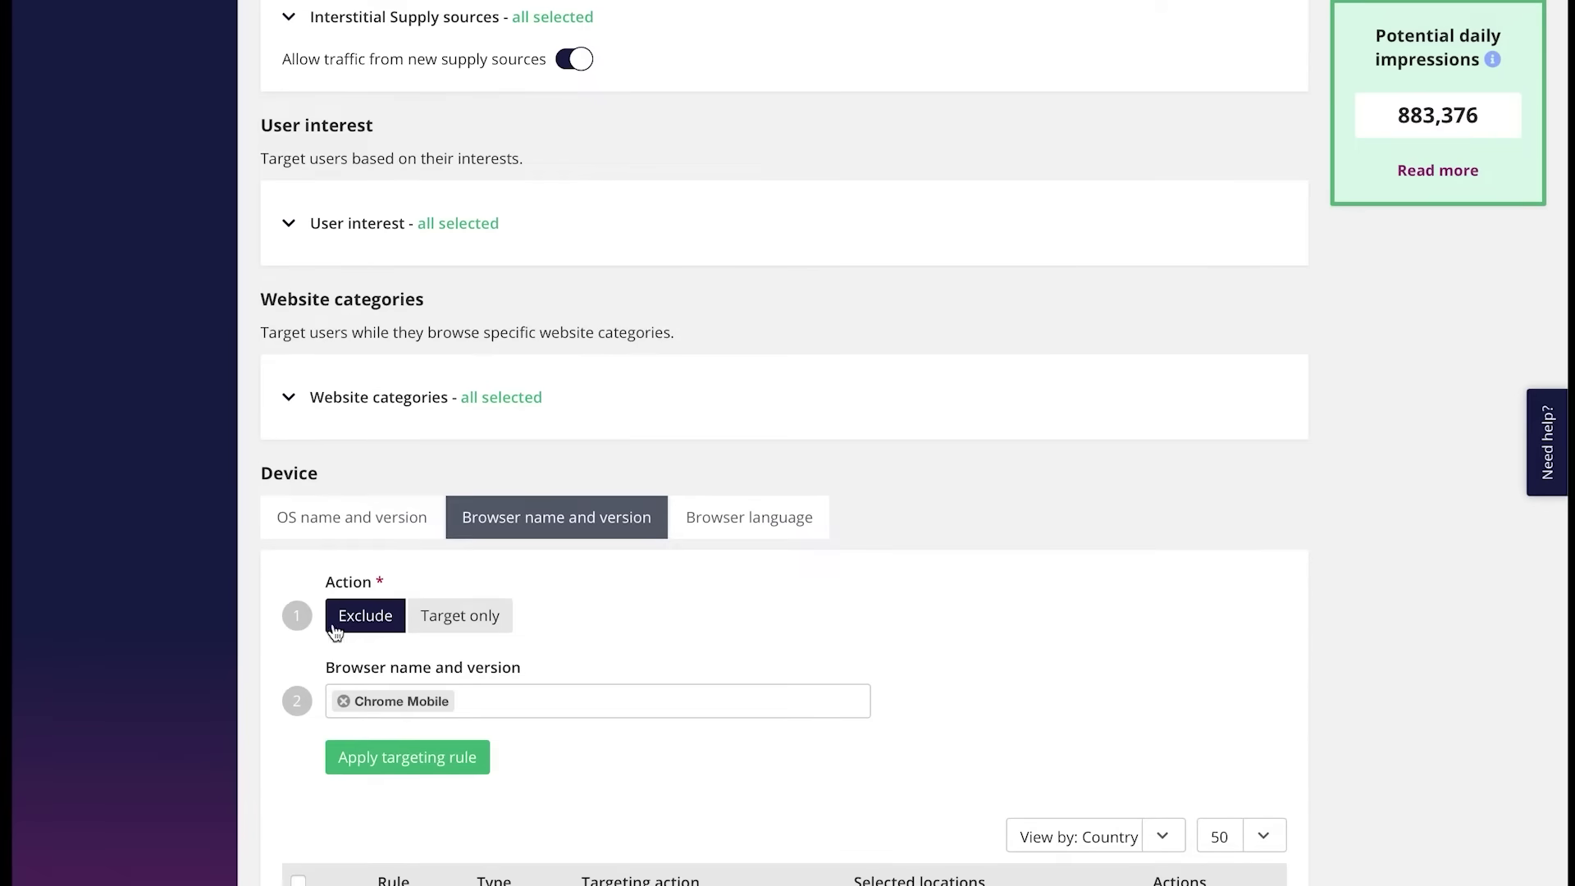
left_click(348, 708)
scroll(490, 584, "down", 1)
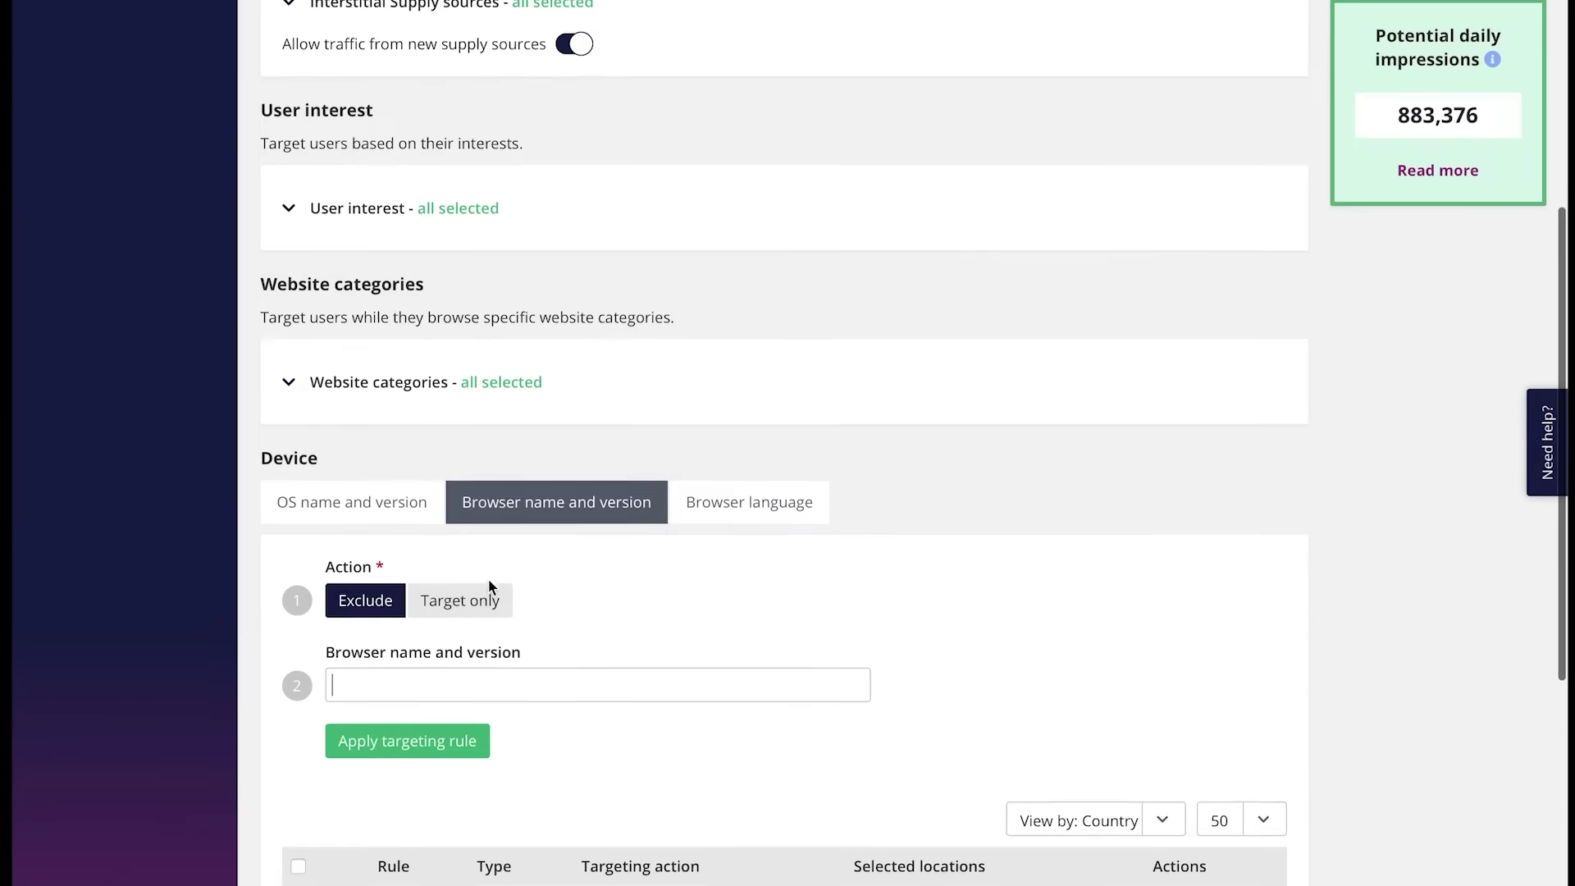
scroll(489, 578, "up", 1)
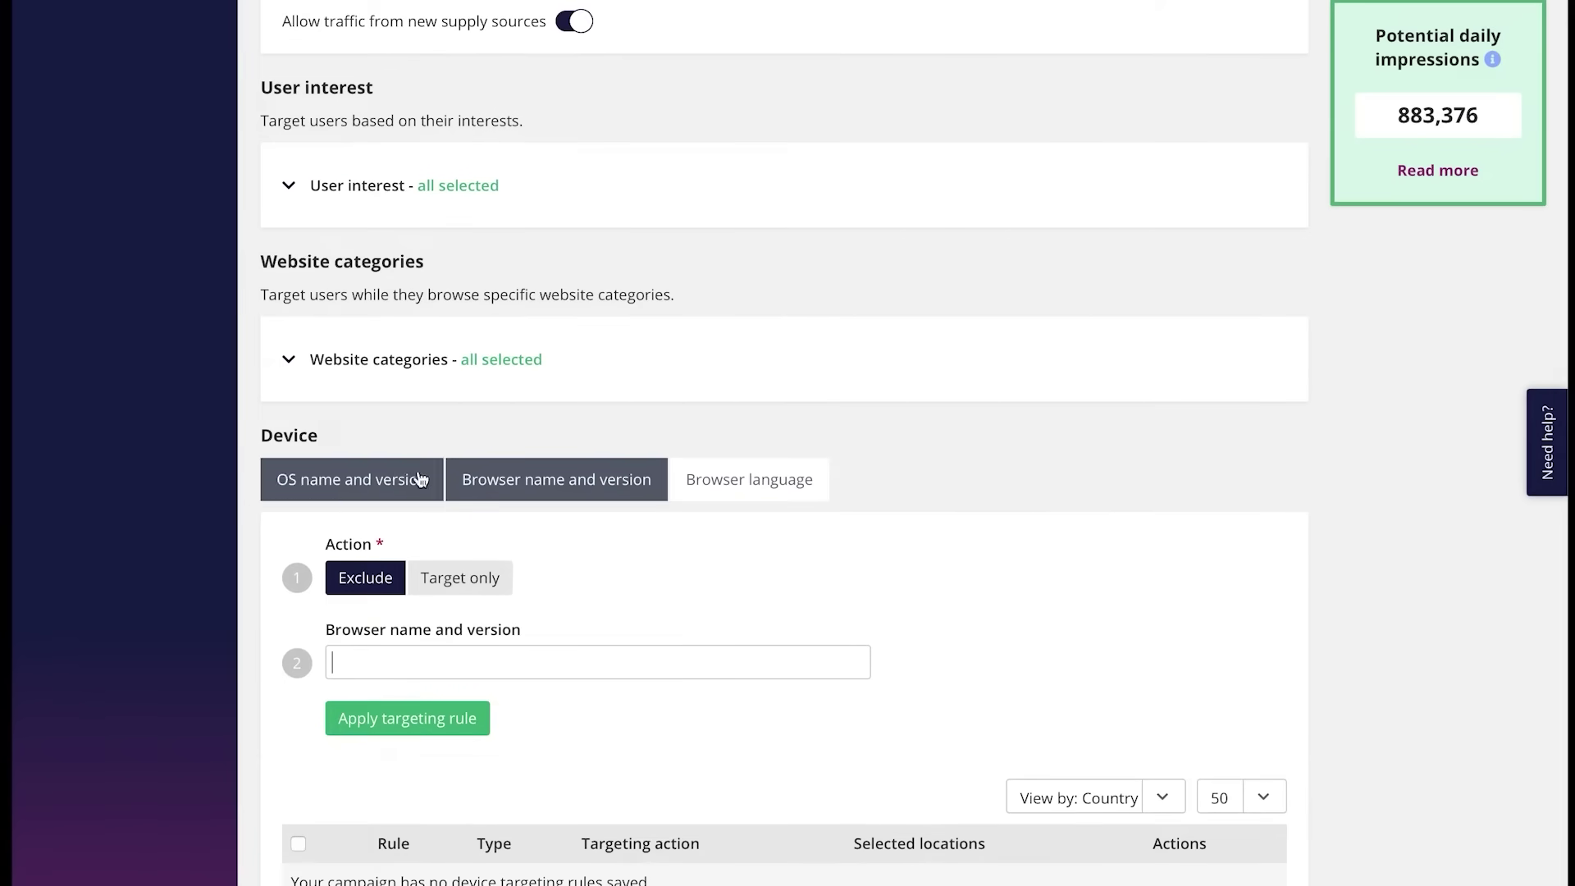
Add Spanish as a browser language, toggle Target only back to Exclude, then remove it
left_click(736, 486)
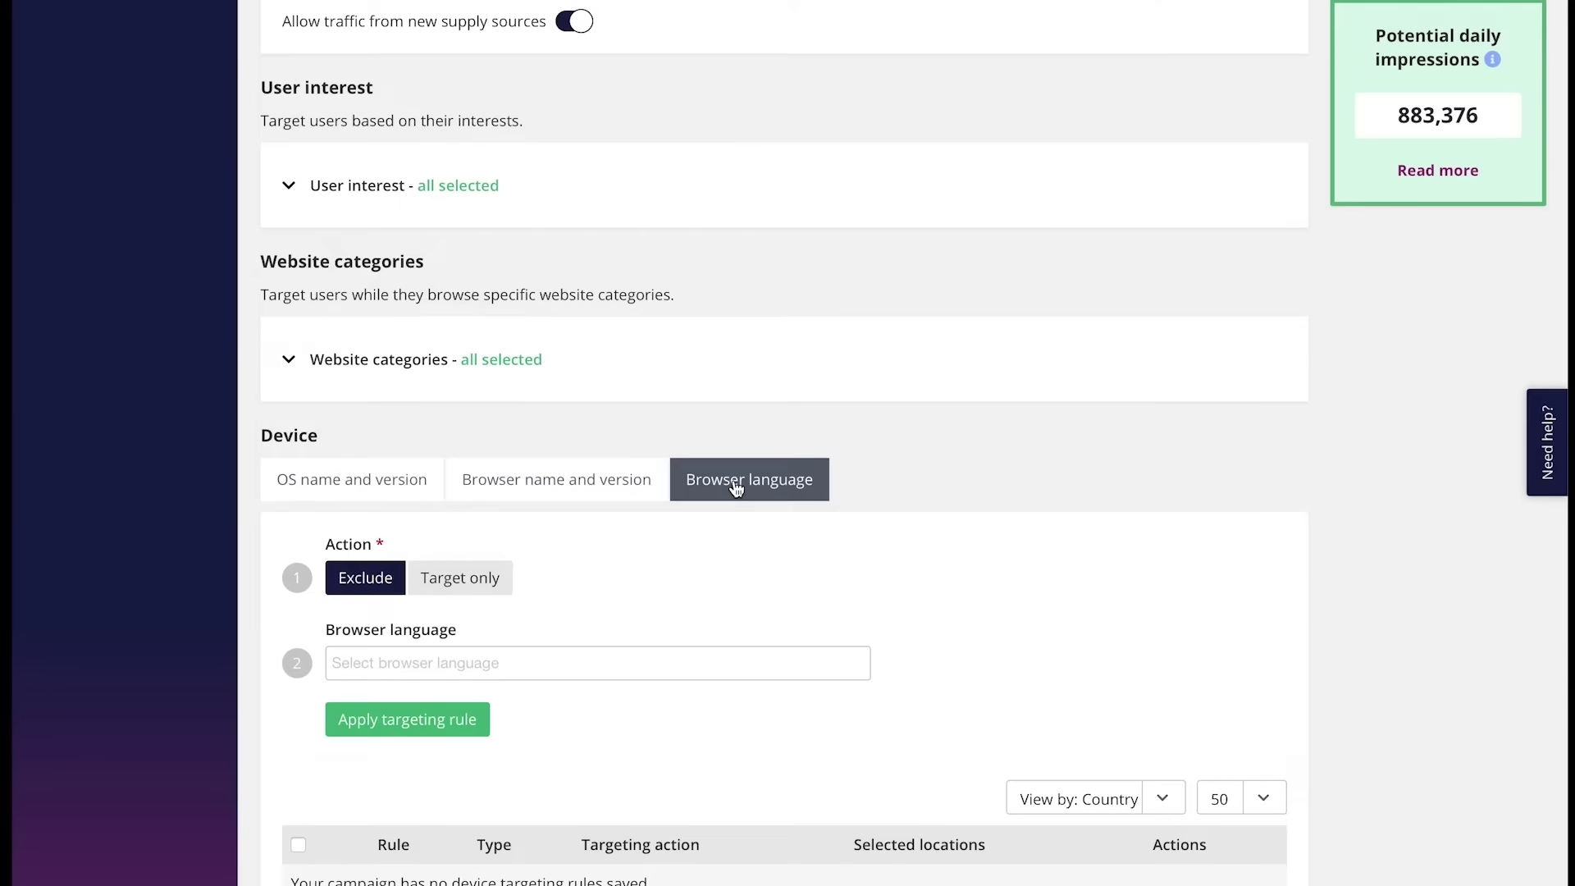
left_click(460, 661)
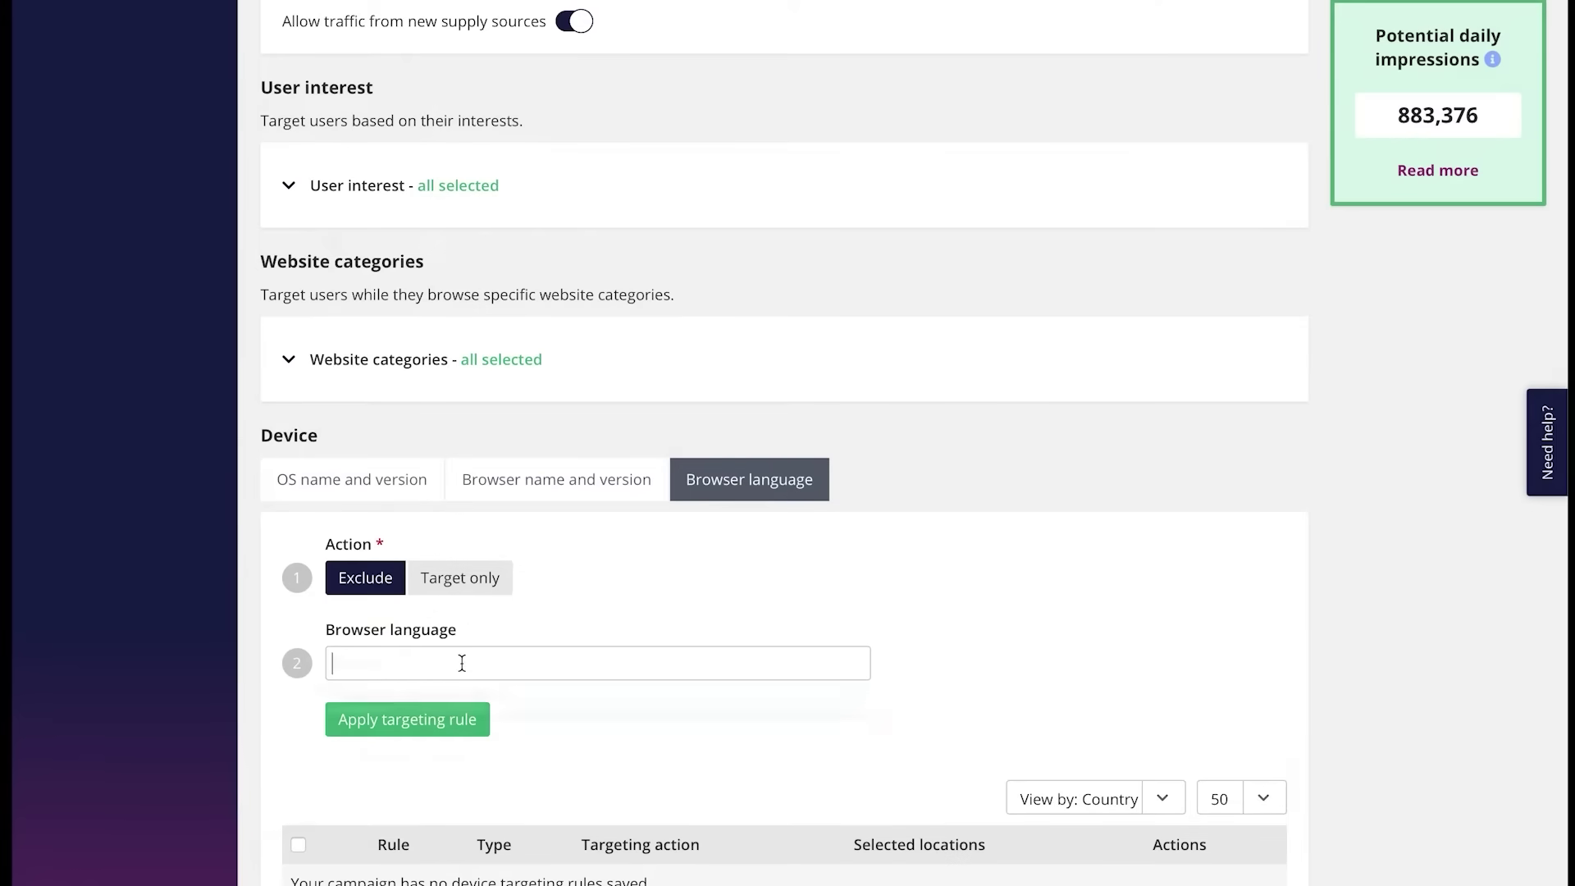
type("Spanish")
left_click(483, 699)
left_click(460, 585)
left_click(364, 581)
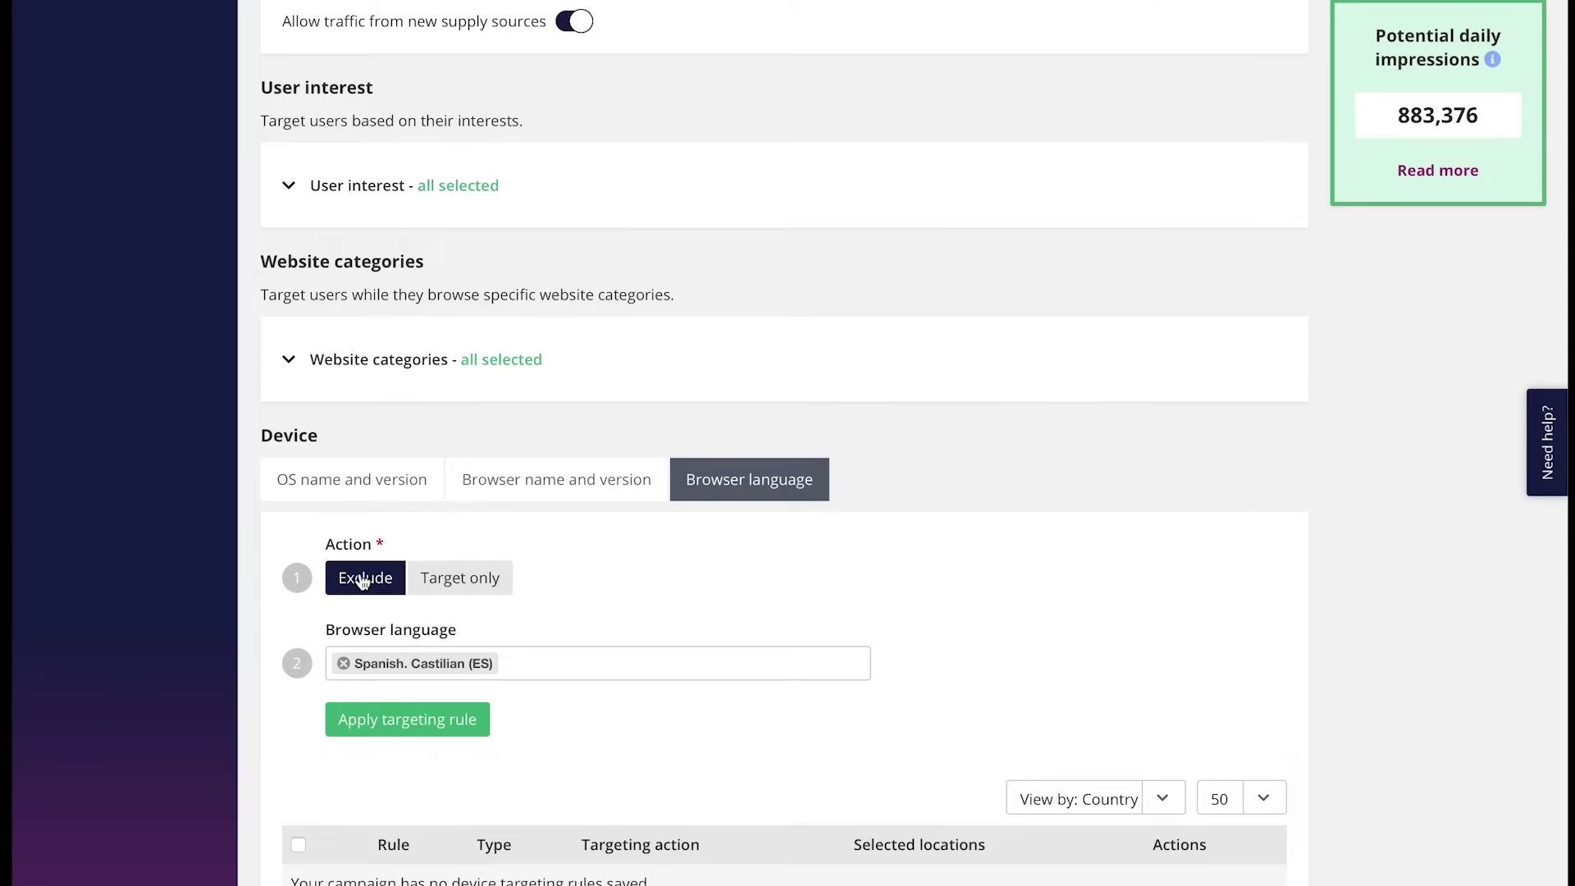
left_click(343, 664)
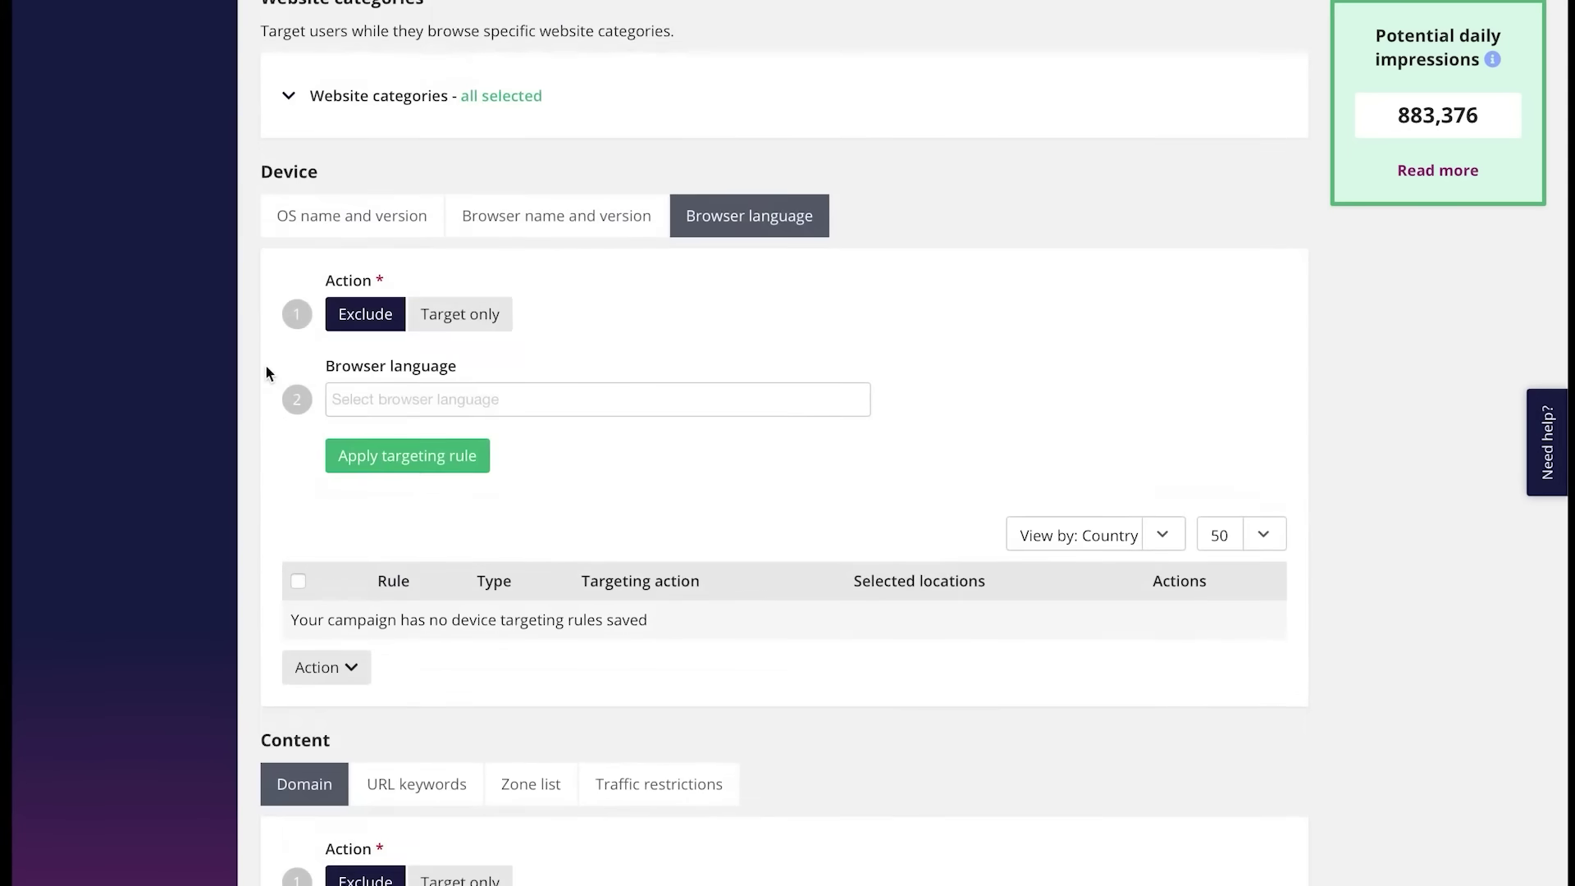
Enter amazon.com as the content domain rule, leaving its action on Exclude
scroll(266, 366, "down", 1)
right_click(266, 366)
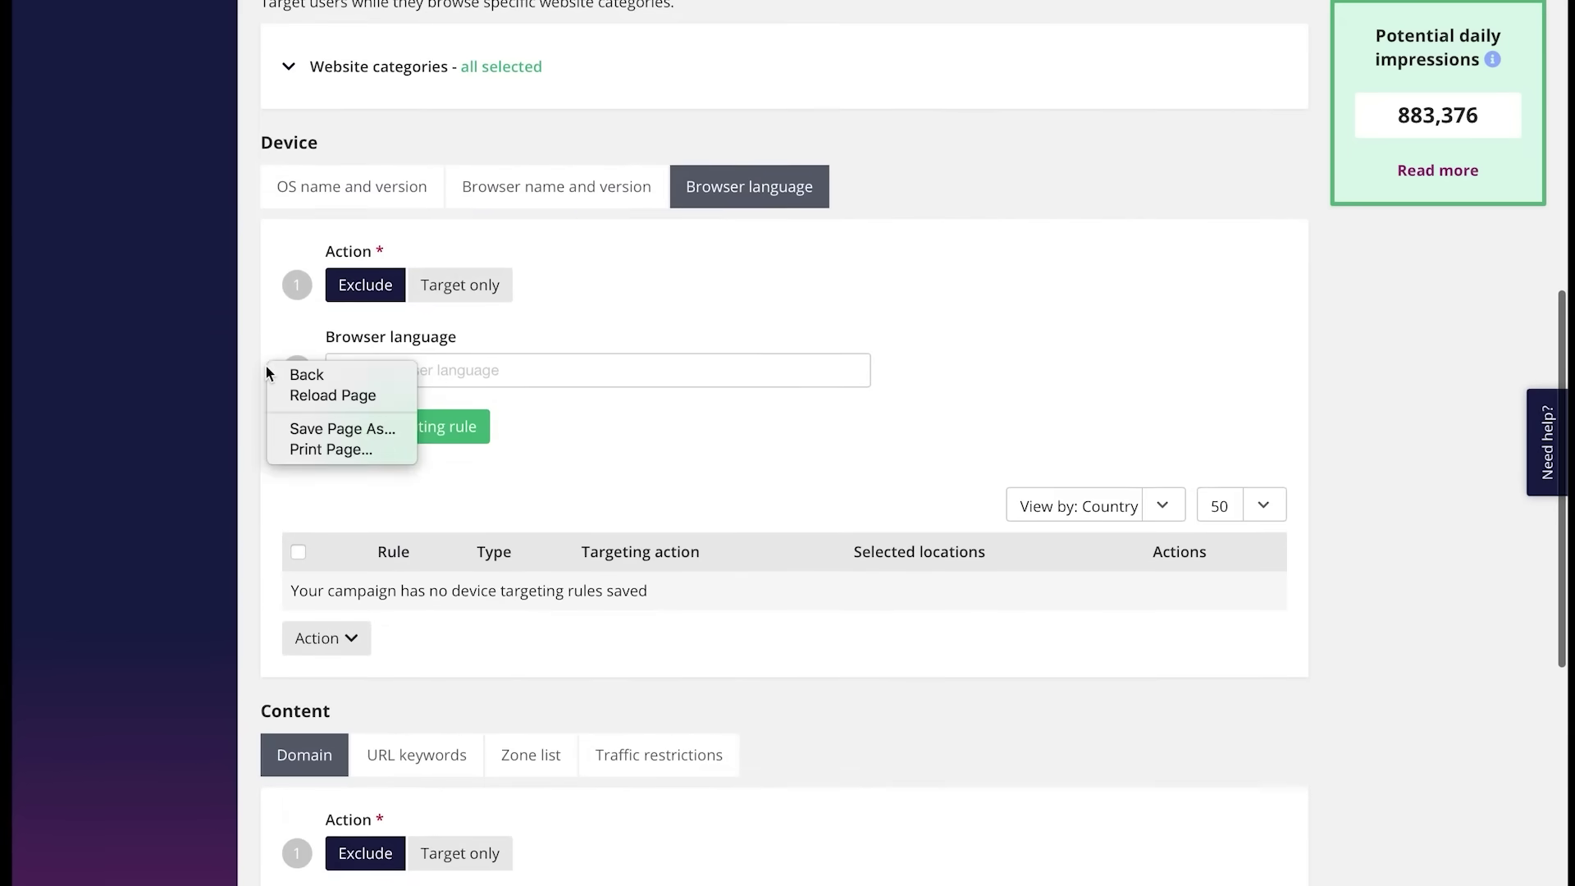
key("Escape")
scroll(266, 366, "down", 1)
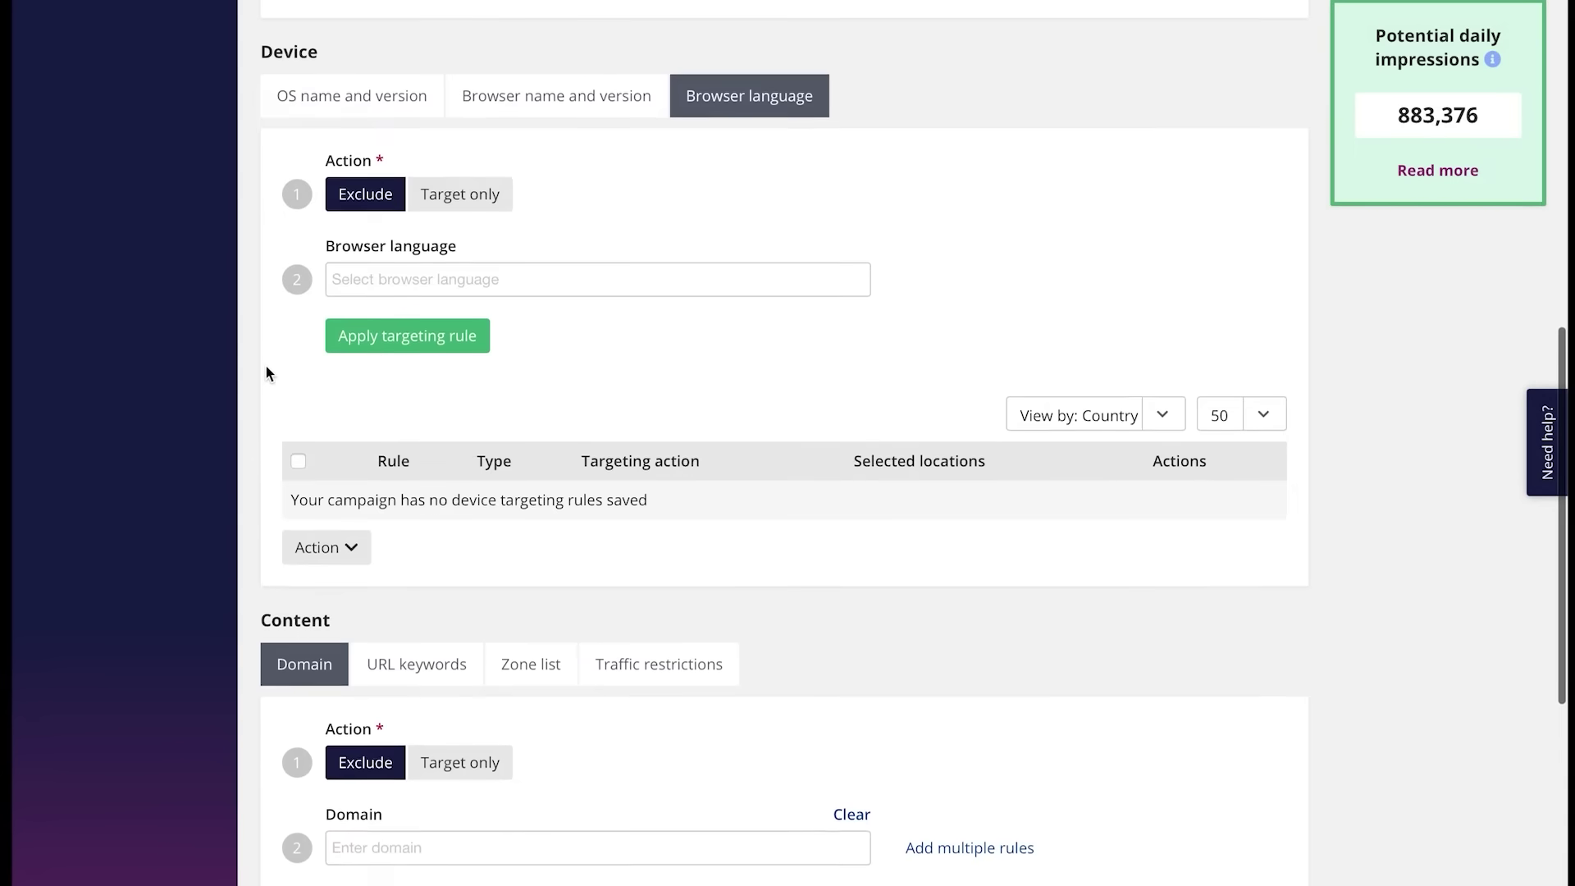
scroll(266, 373, "down", 1)
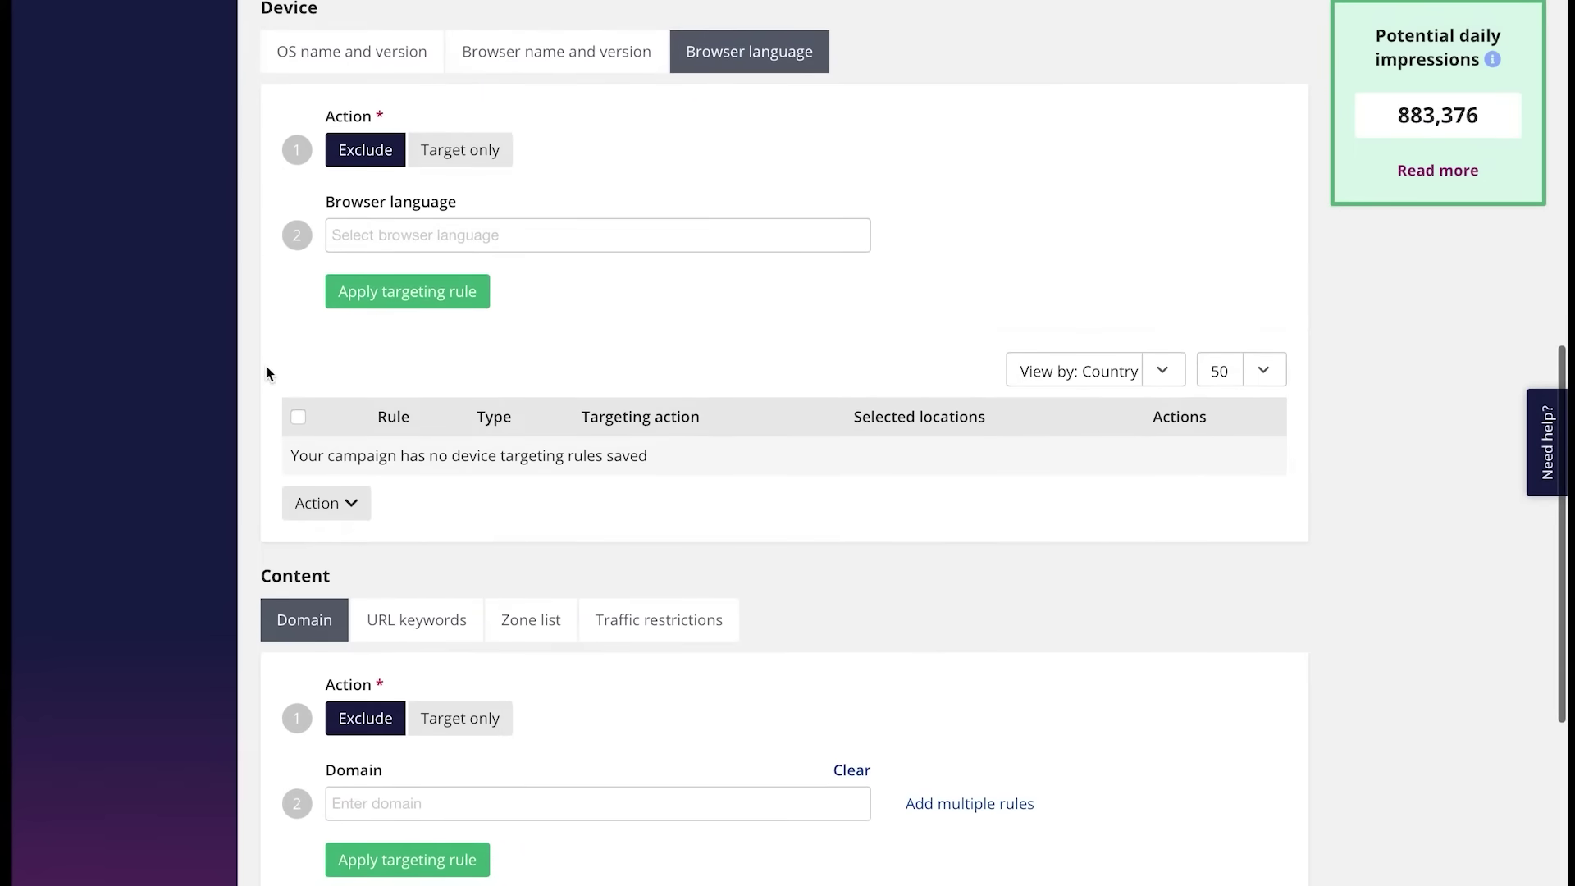
scroll(265, 366, "down", 2)
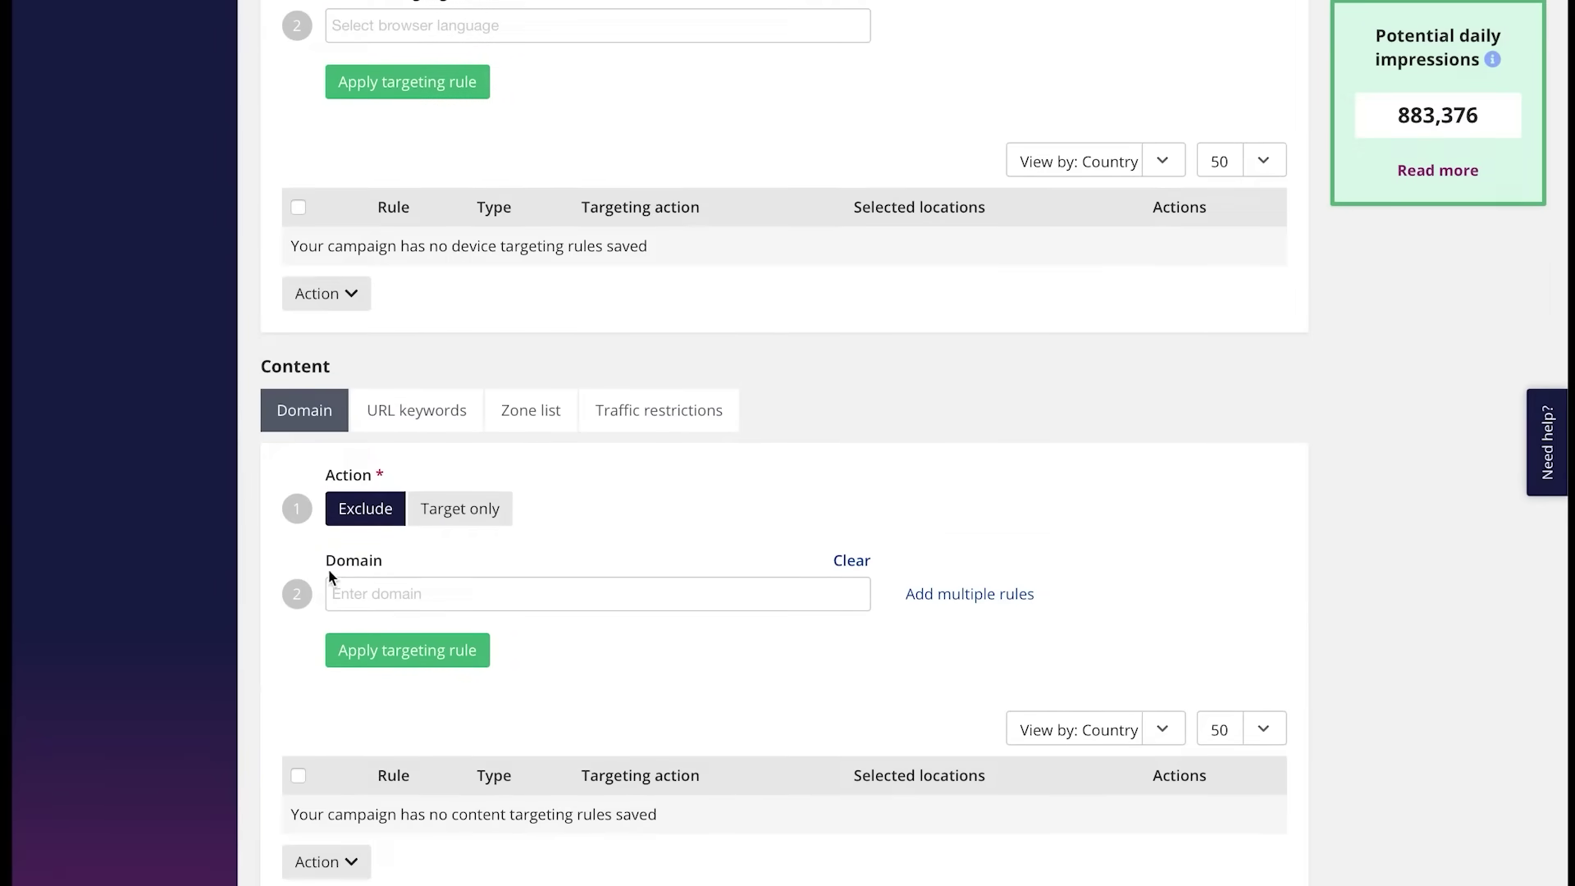
left_click(366, 593)
type("amazon.com")
left_click(393, 626)
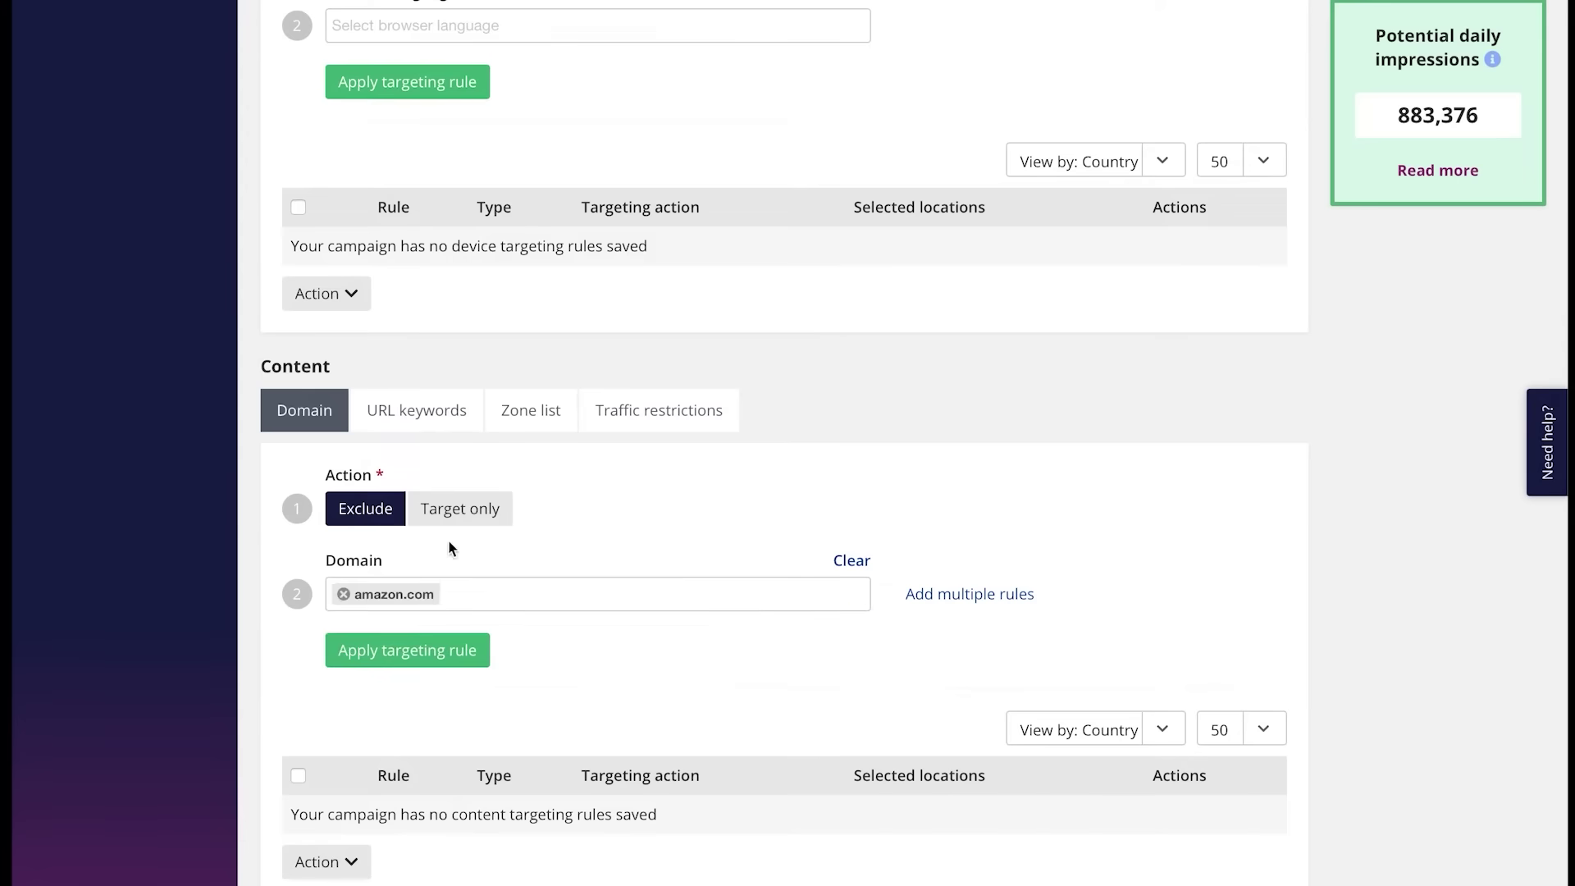
left_click(450, 514)
left_click(367, 512)
Add football and soccer URL keywords with Target only, then move to the Zone list option
left_click(461, 419)
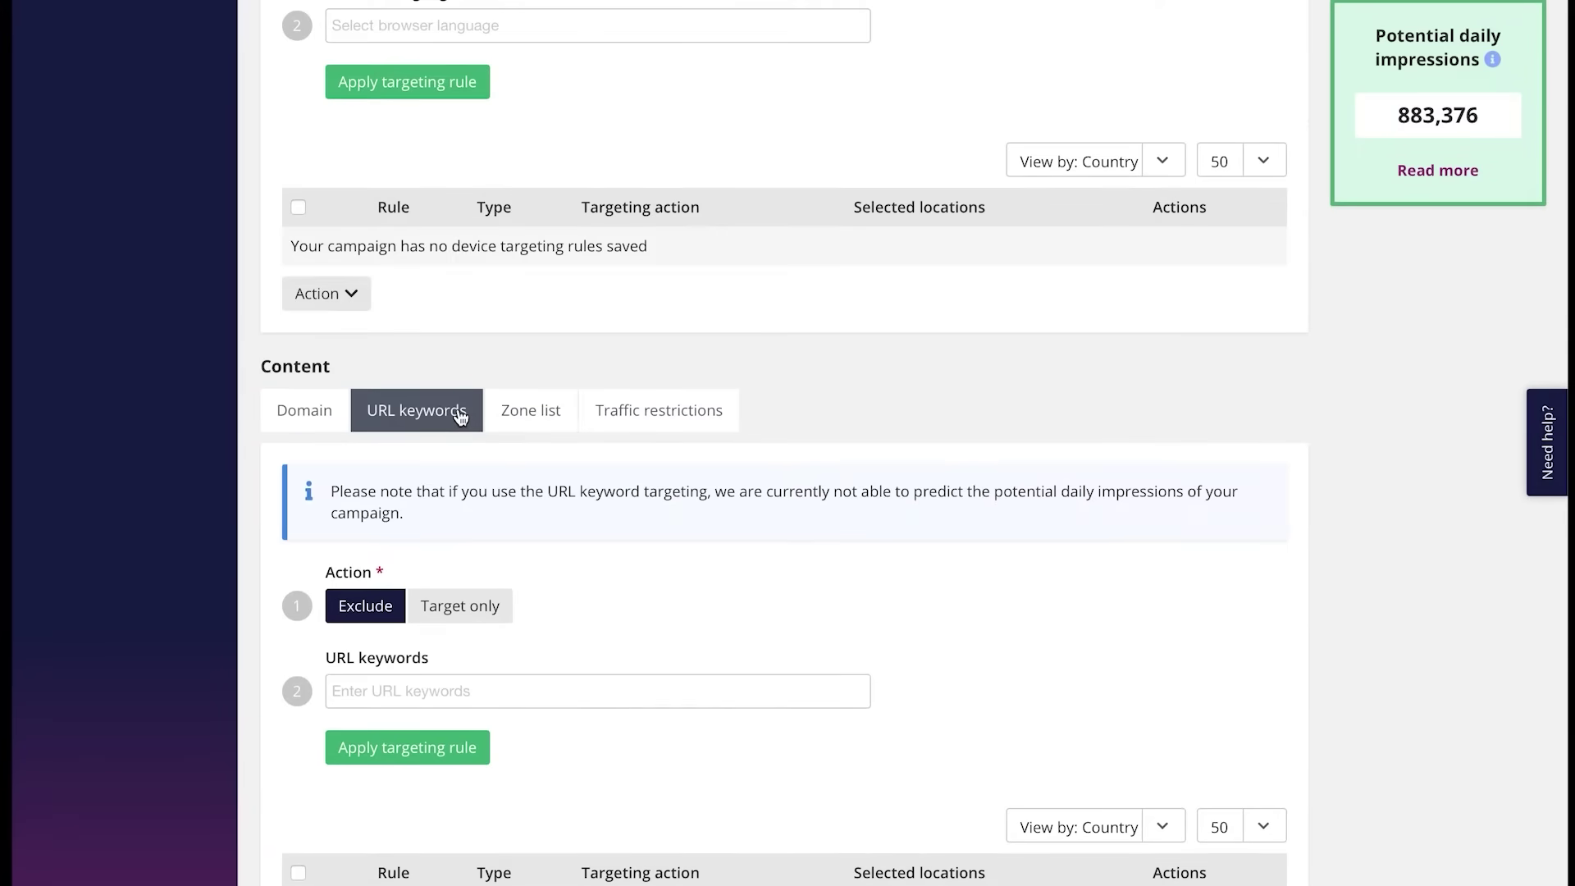
left_click(397, 689)
type("footba")
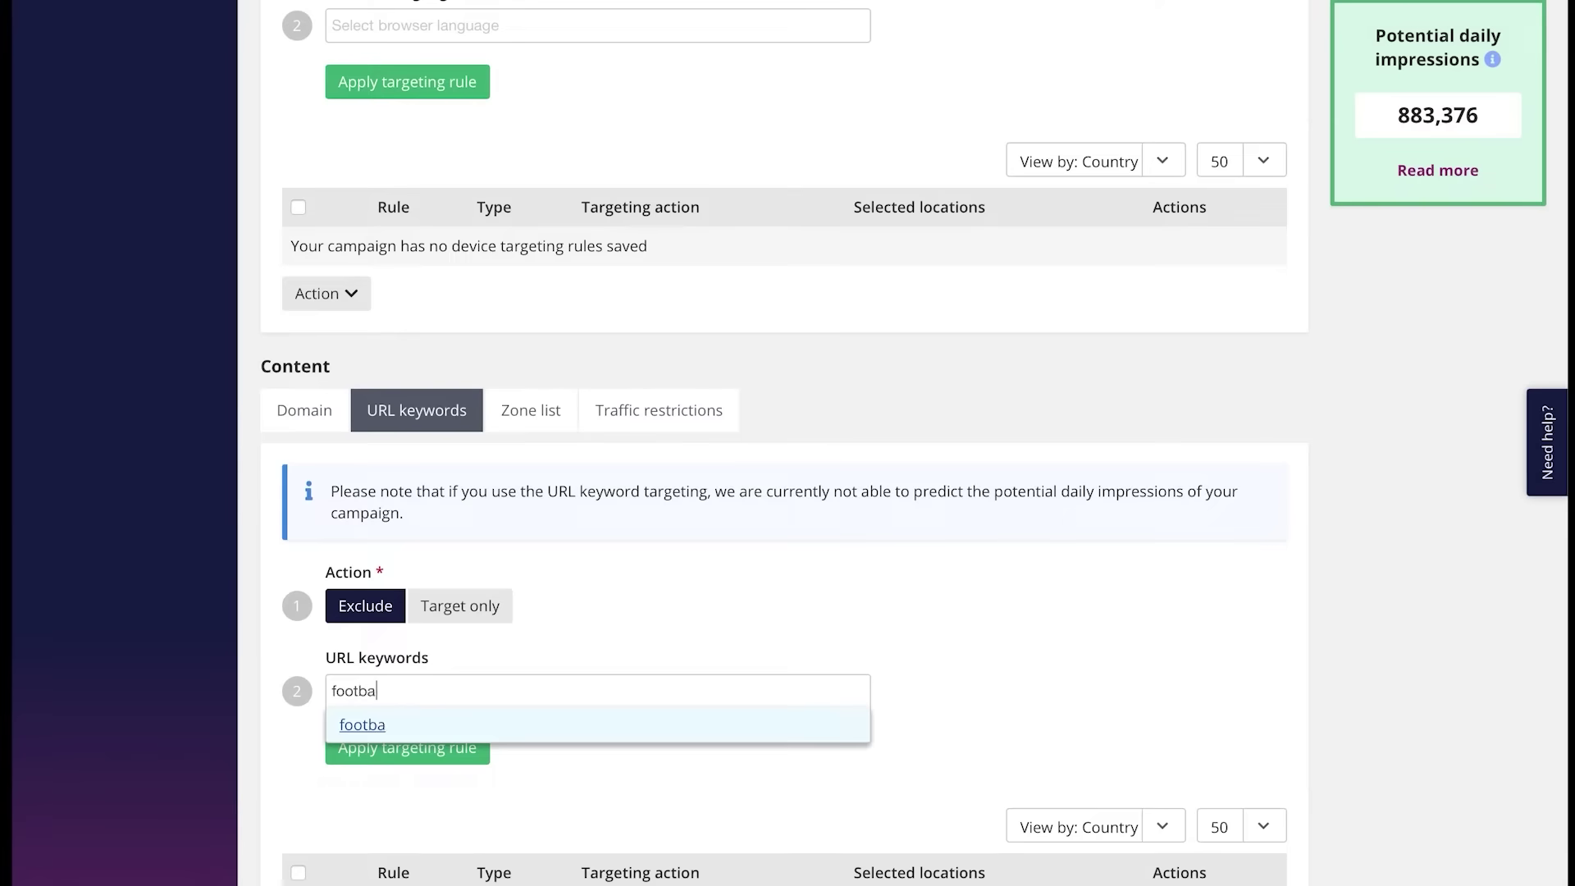
type("ll")
left_click(402, 727)
type("socce")
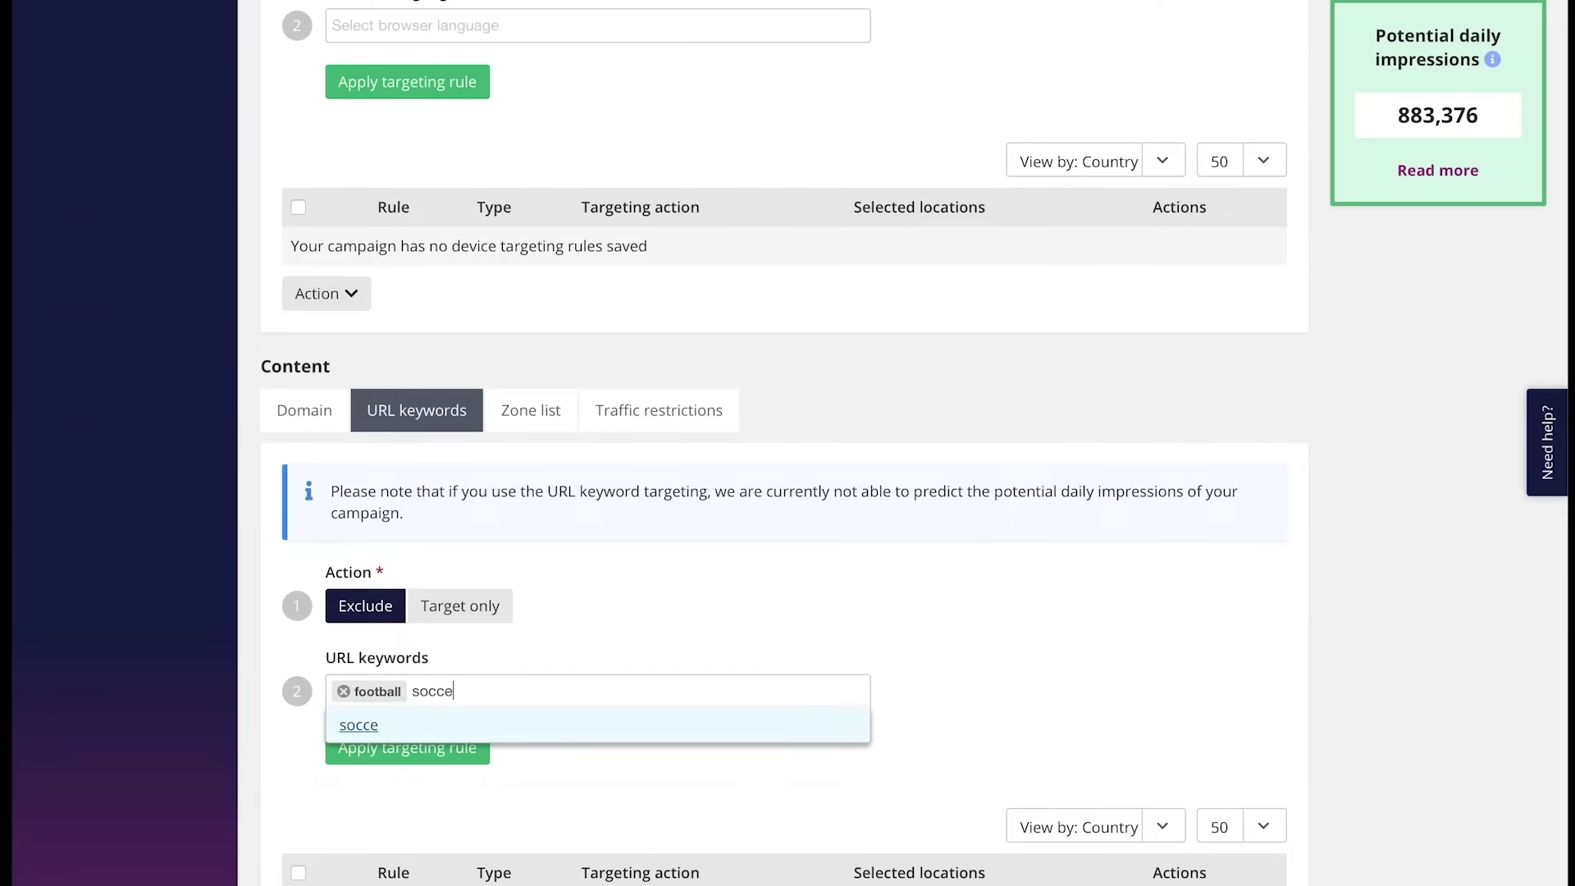
type("r")
left_click(362, 726)
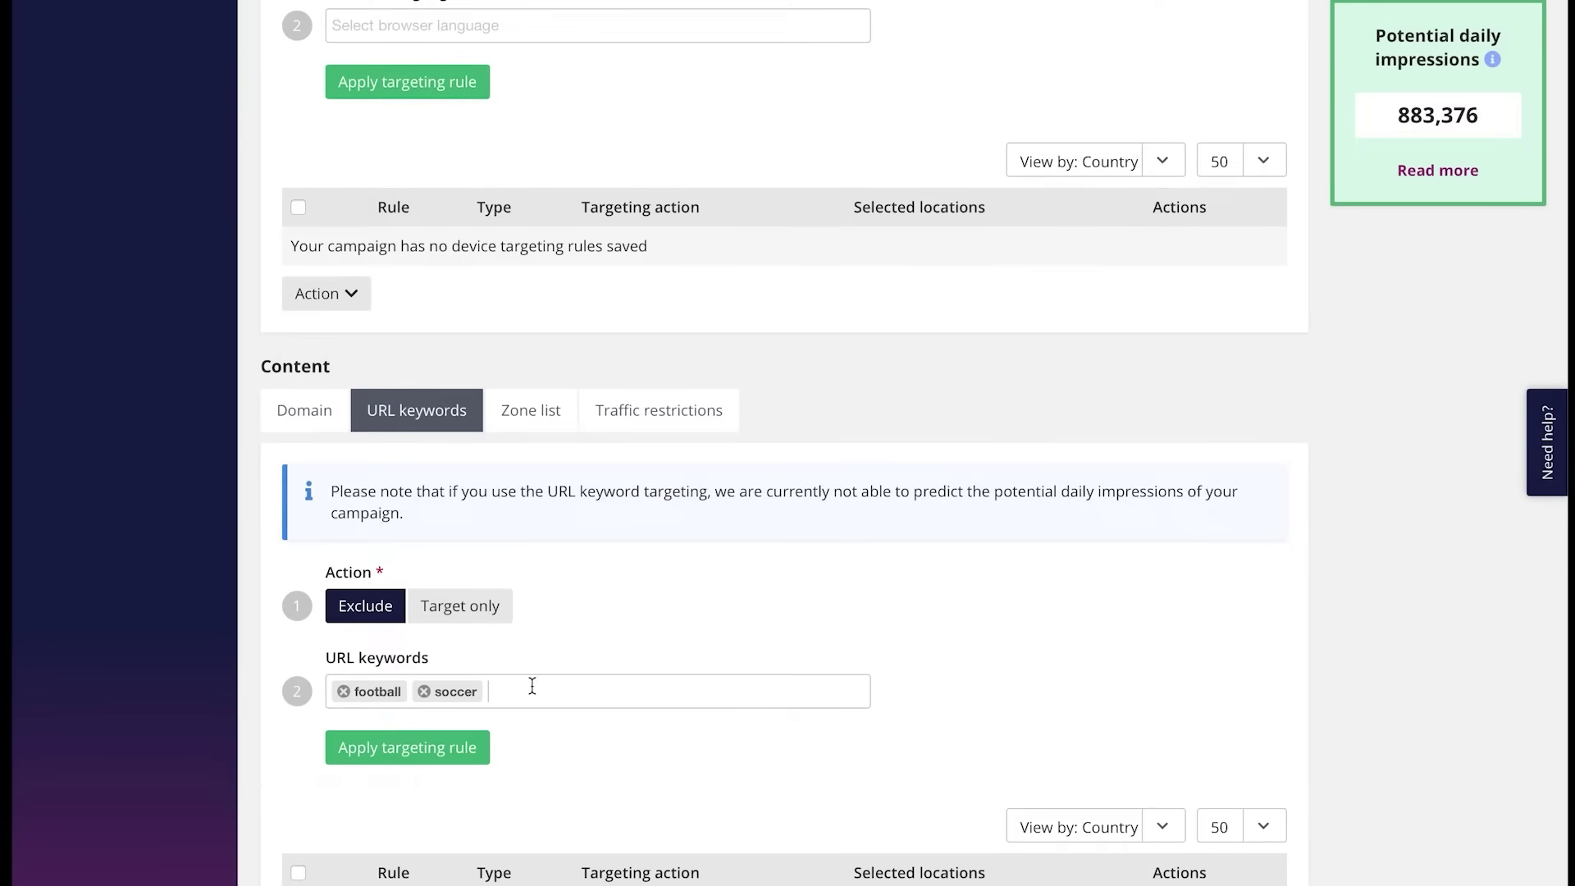
left_click(460, 606)
left_click(519, 414)
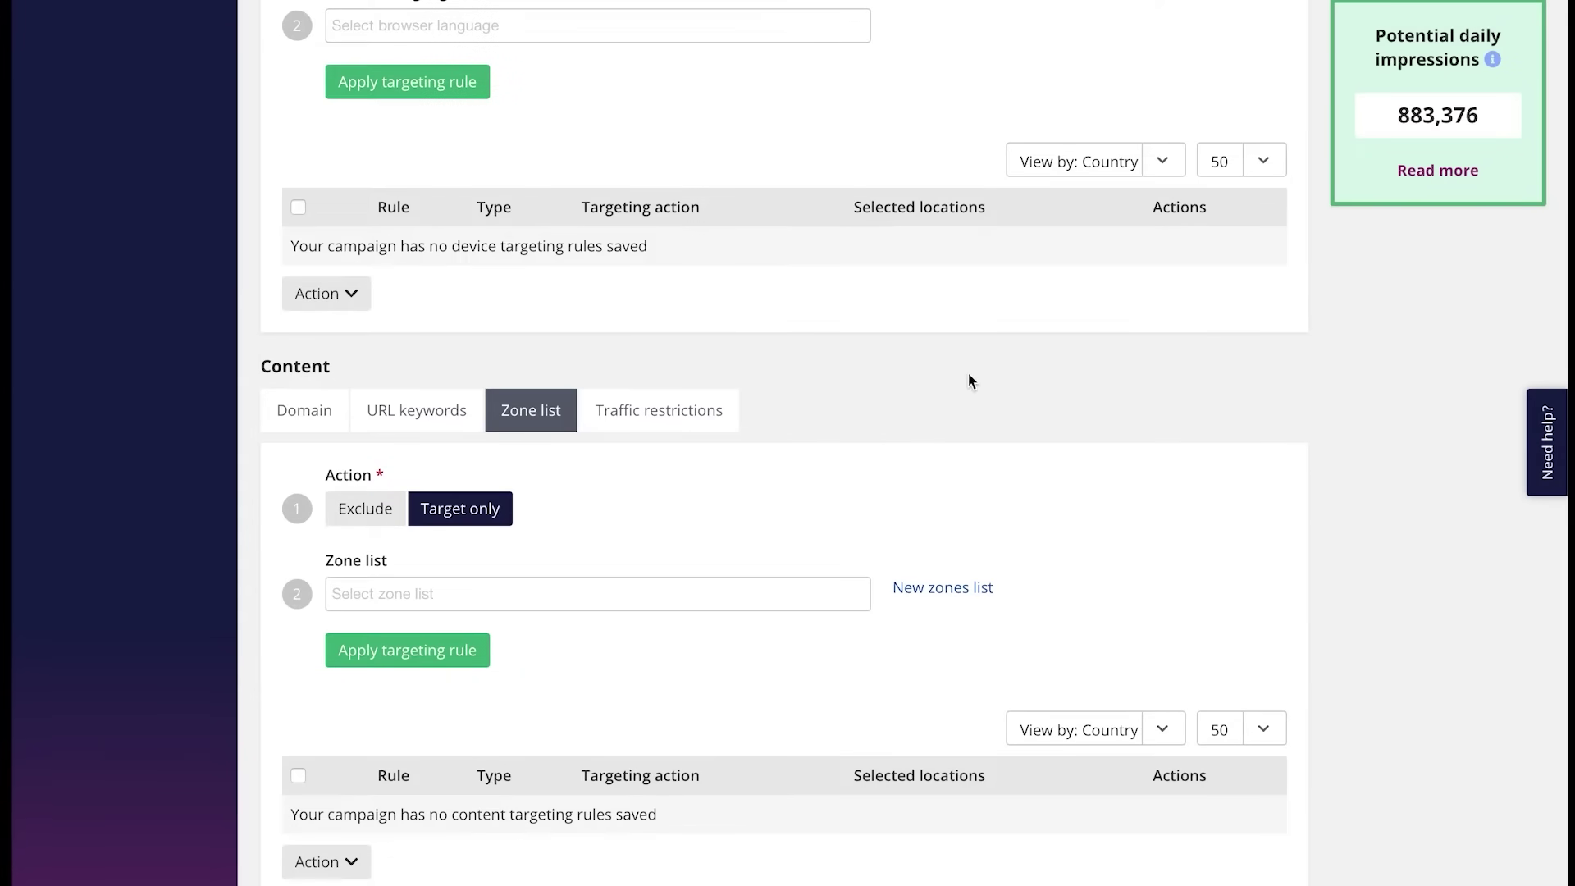
Create and save a zones list named 'Test' with zone 364016, set to Target only
left_click(941, 588)
type("Test")
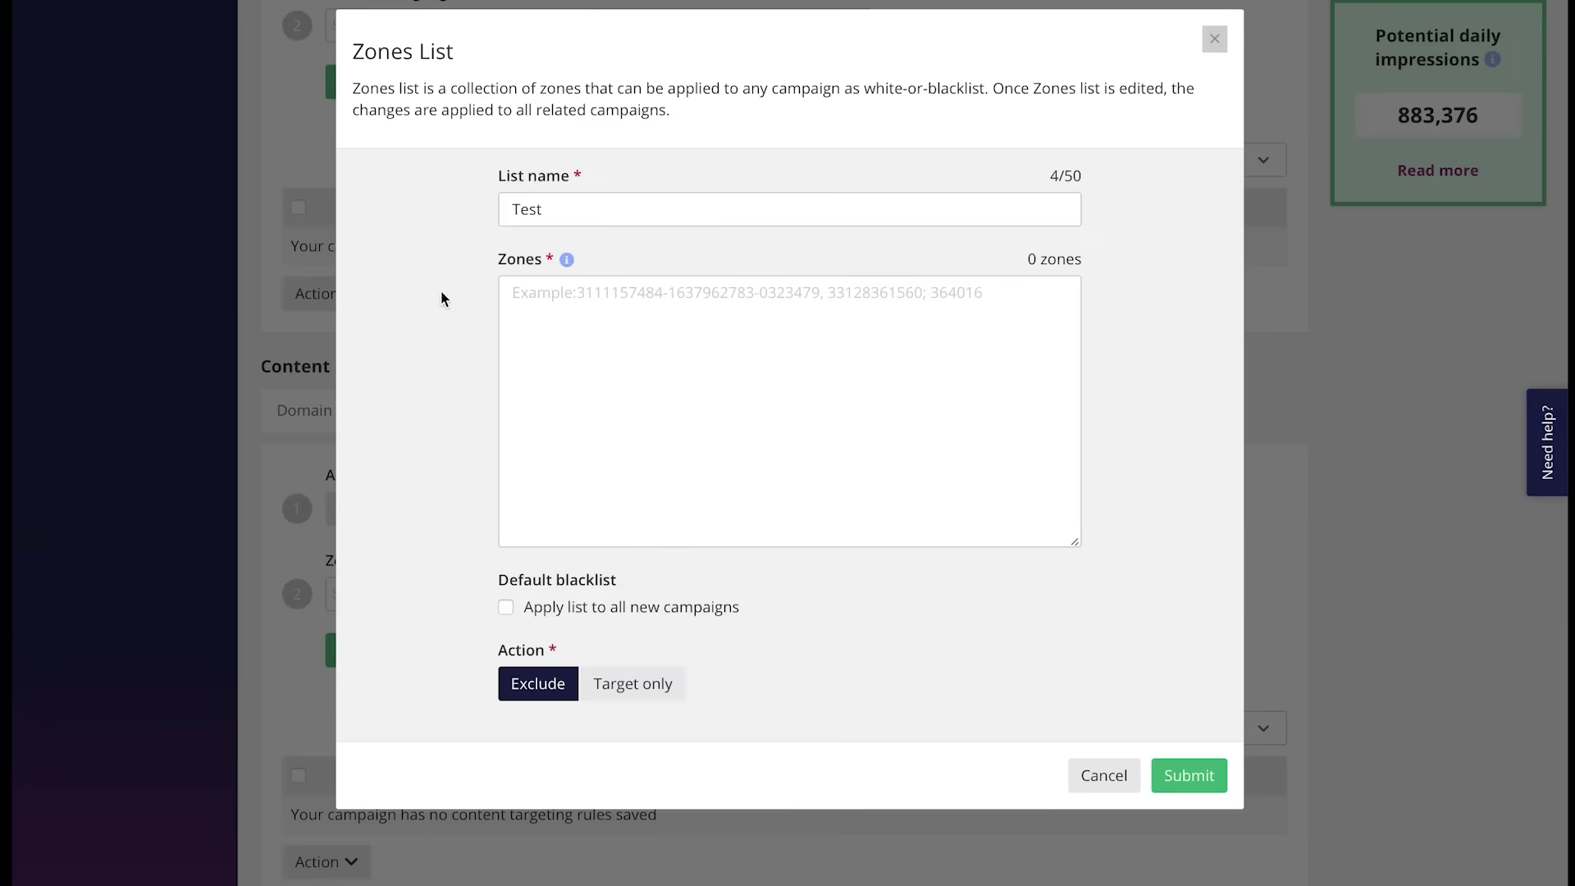
left_click(559, 328)
type("364016")
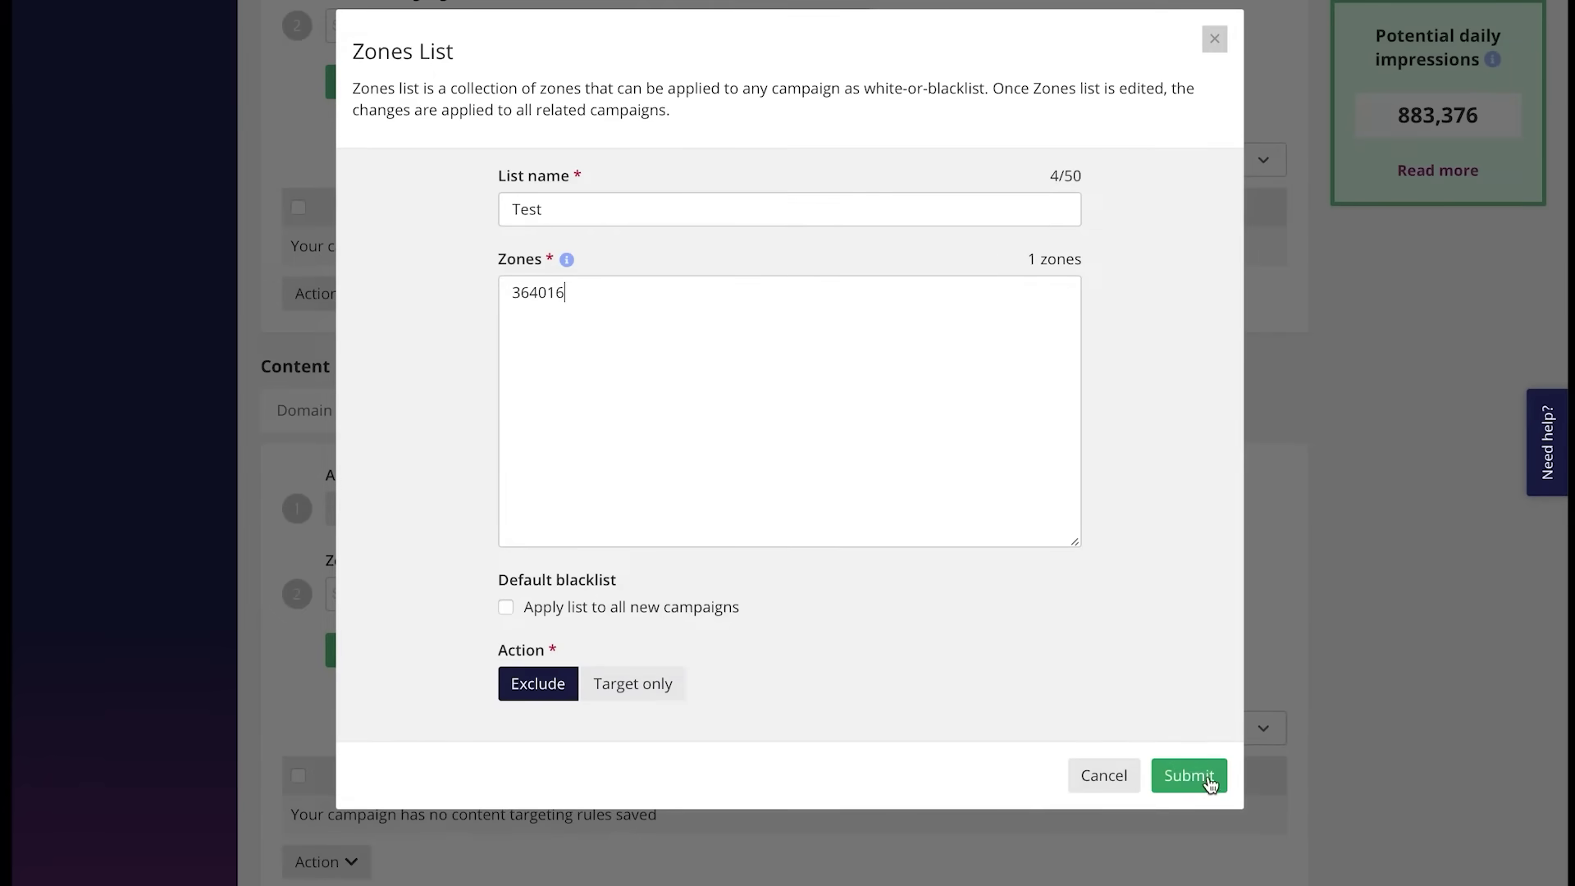
left_click(617, 697)
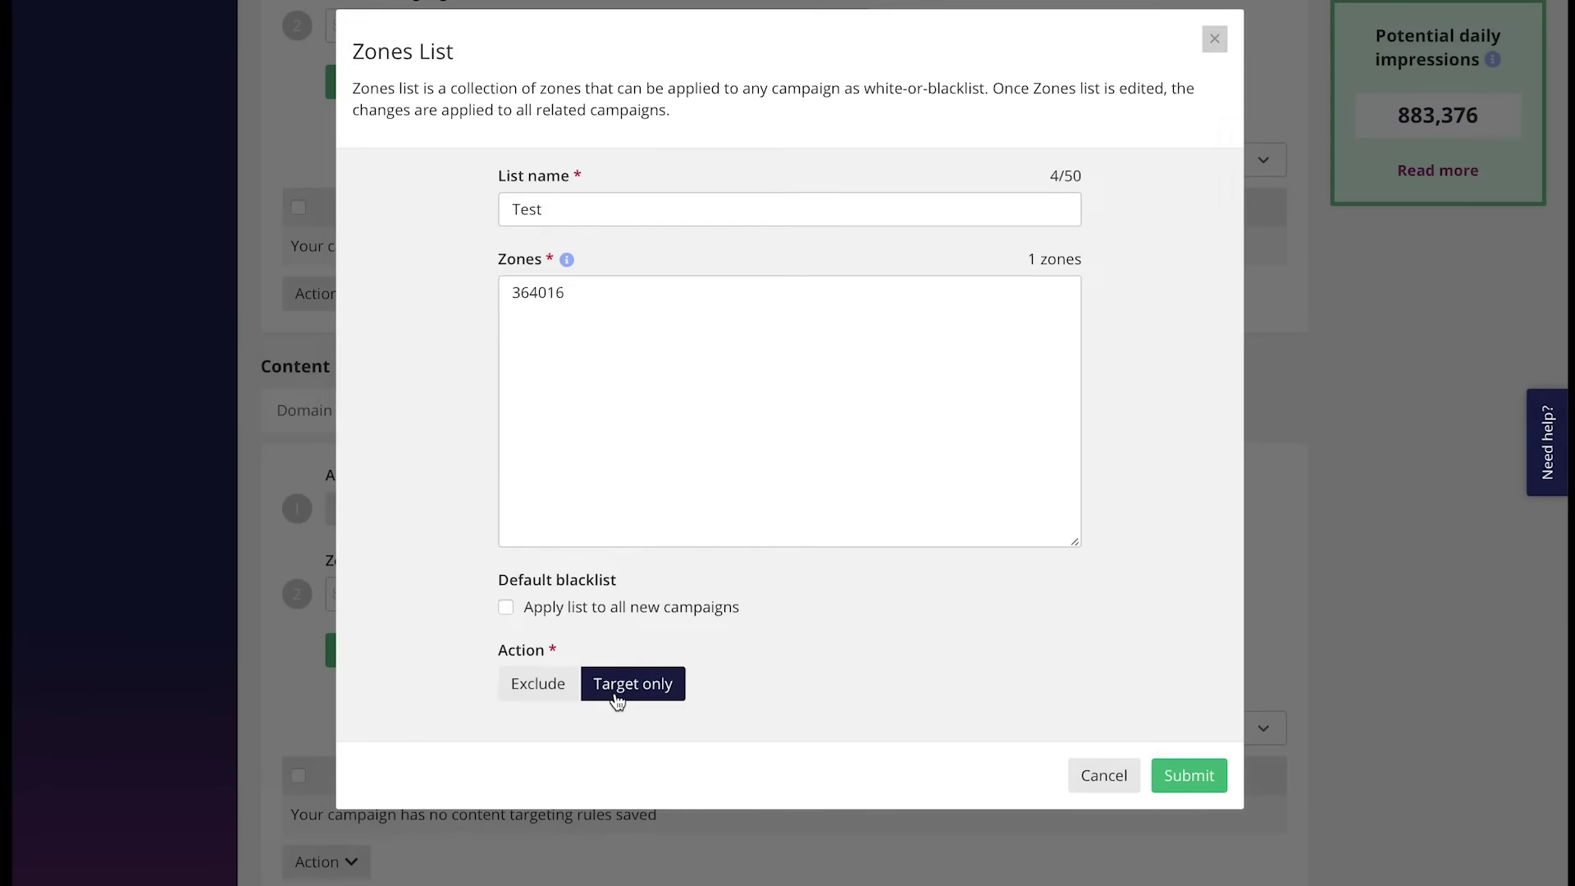
left_click(538, 689)
left_click(617, 685)
left_click(1190, 776)
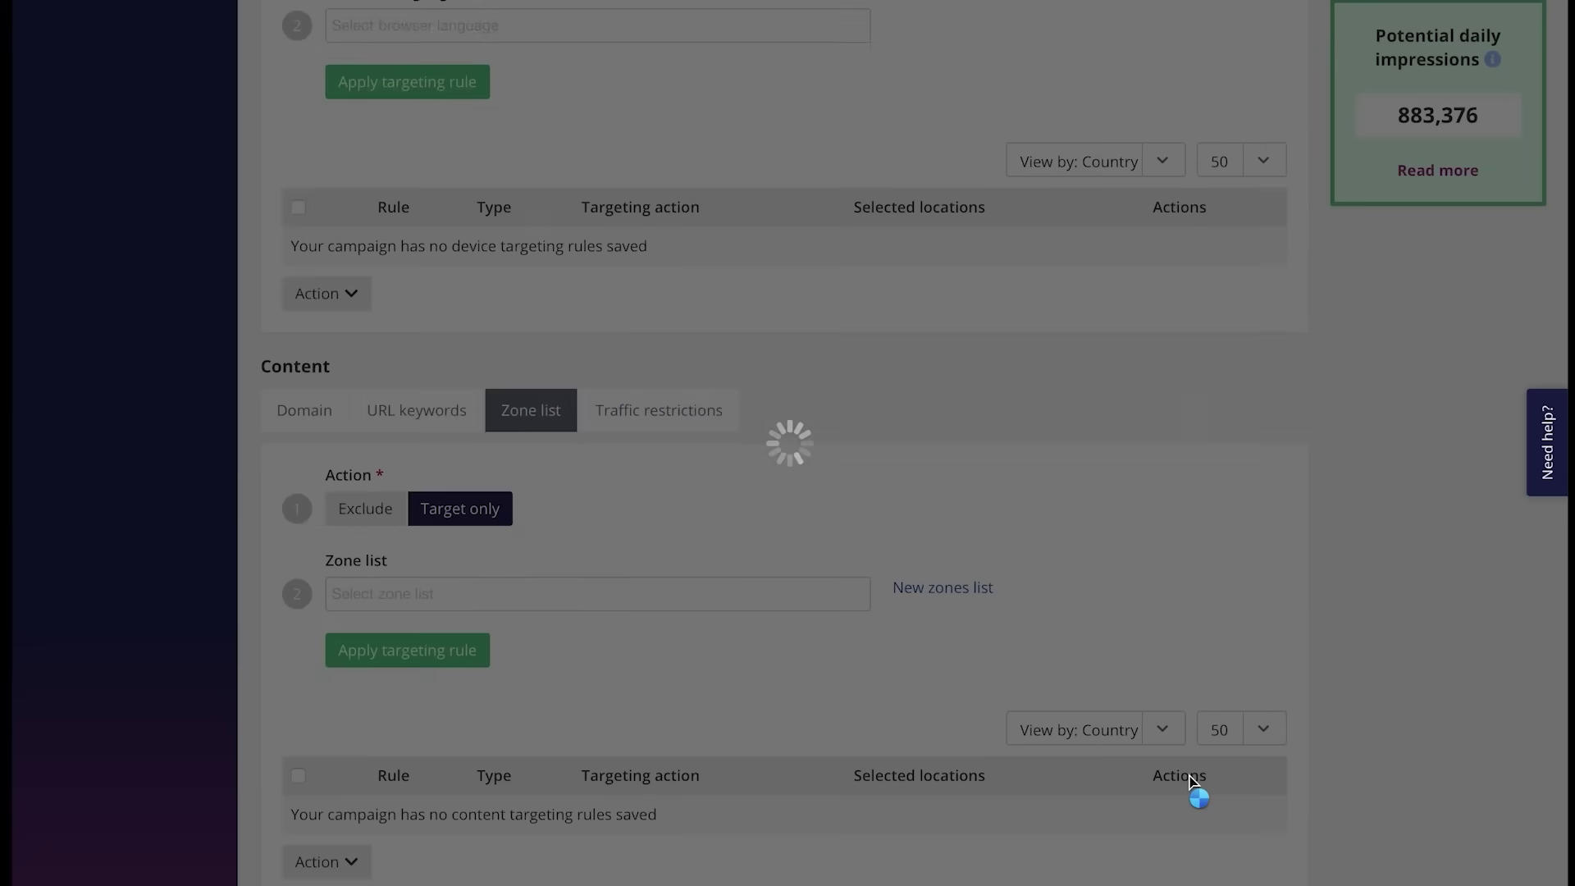
scroll(771, 557, "down", 5)
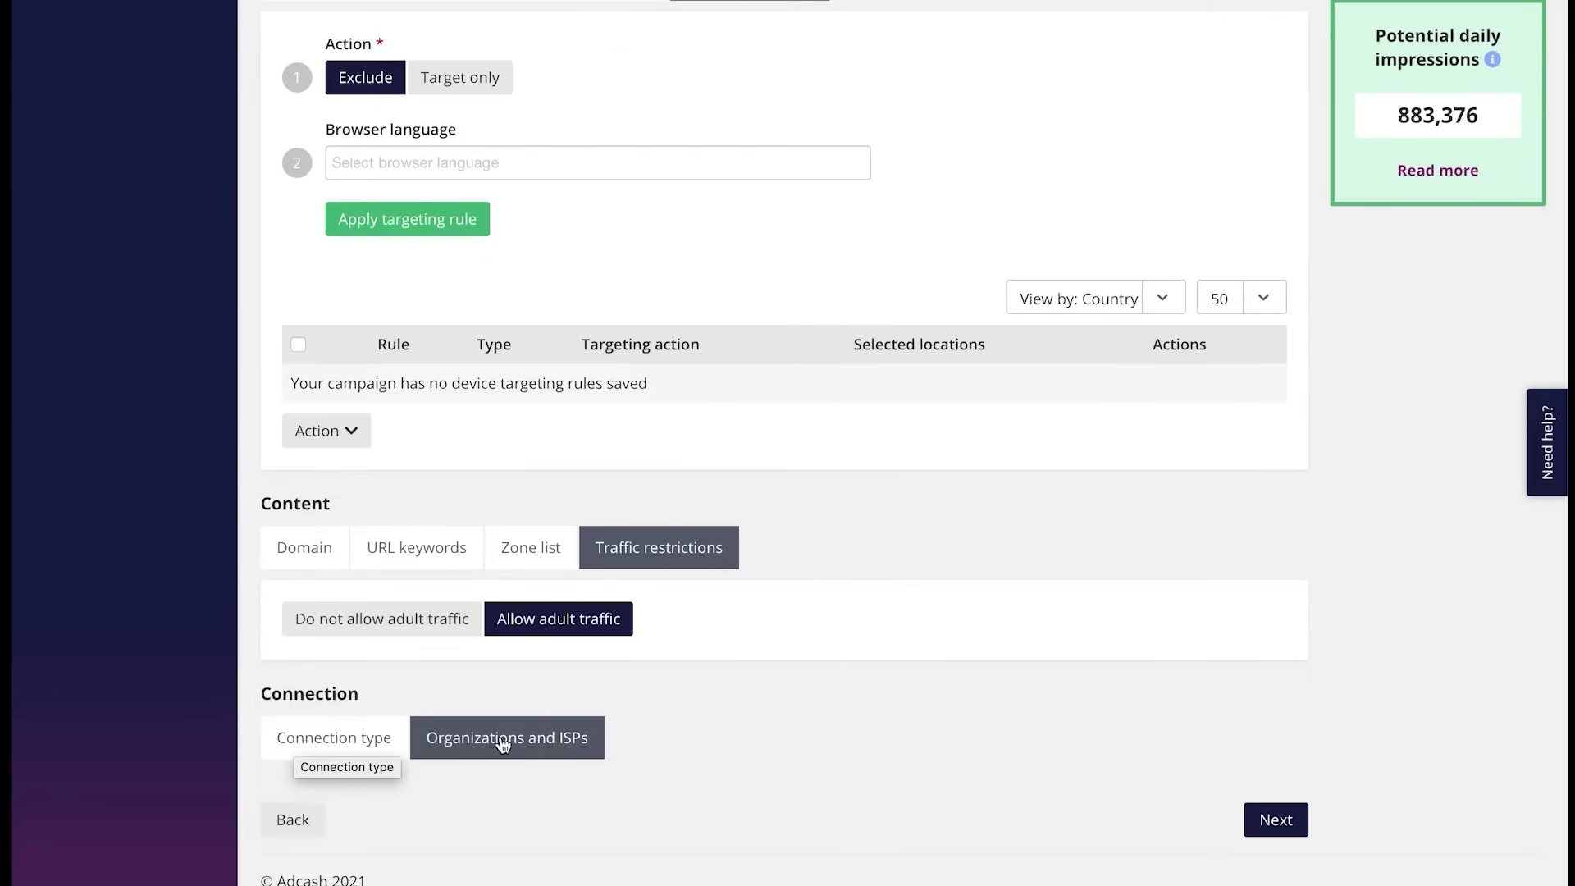
Open Connection type targeting and inspect the connection types list without choosing one
left_click(371, 742)
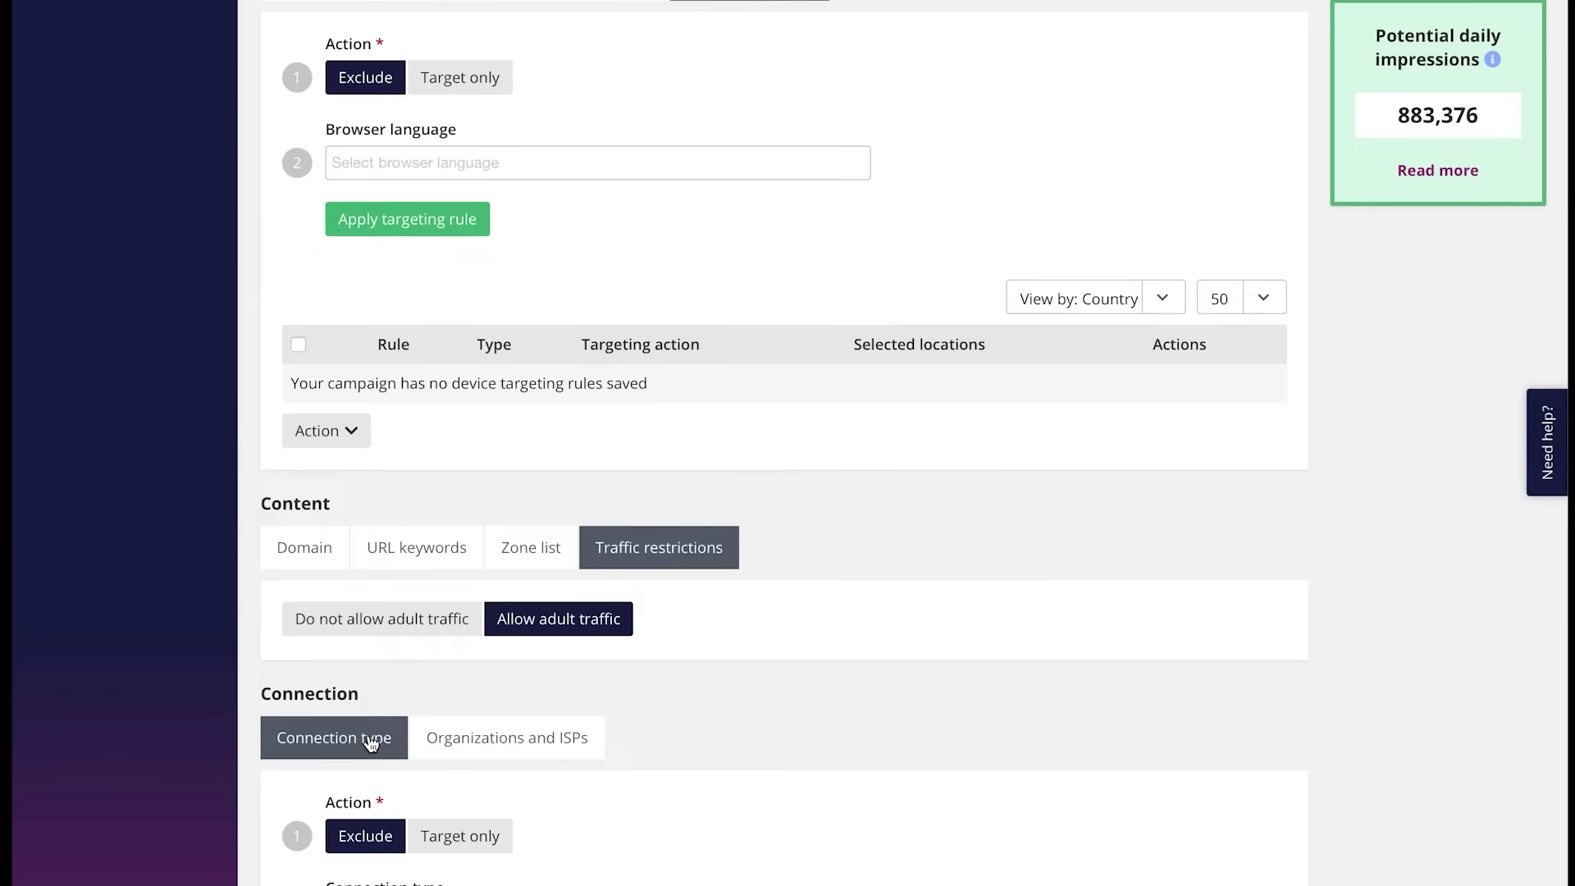
scroll(381, 755, "down", 1)
scroll(383, 763, "down", 2)
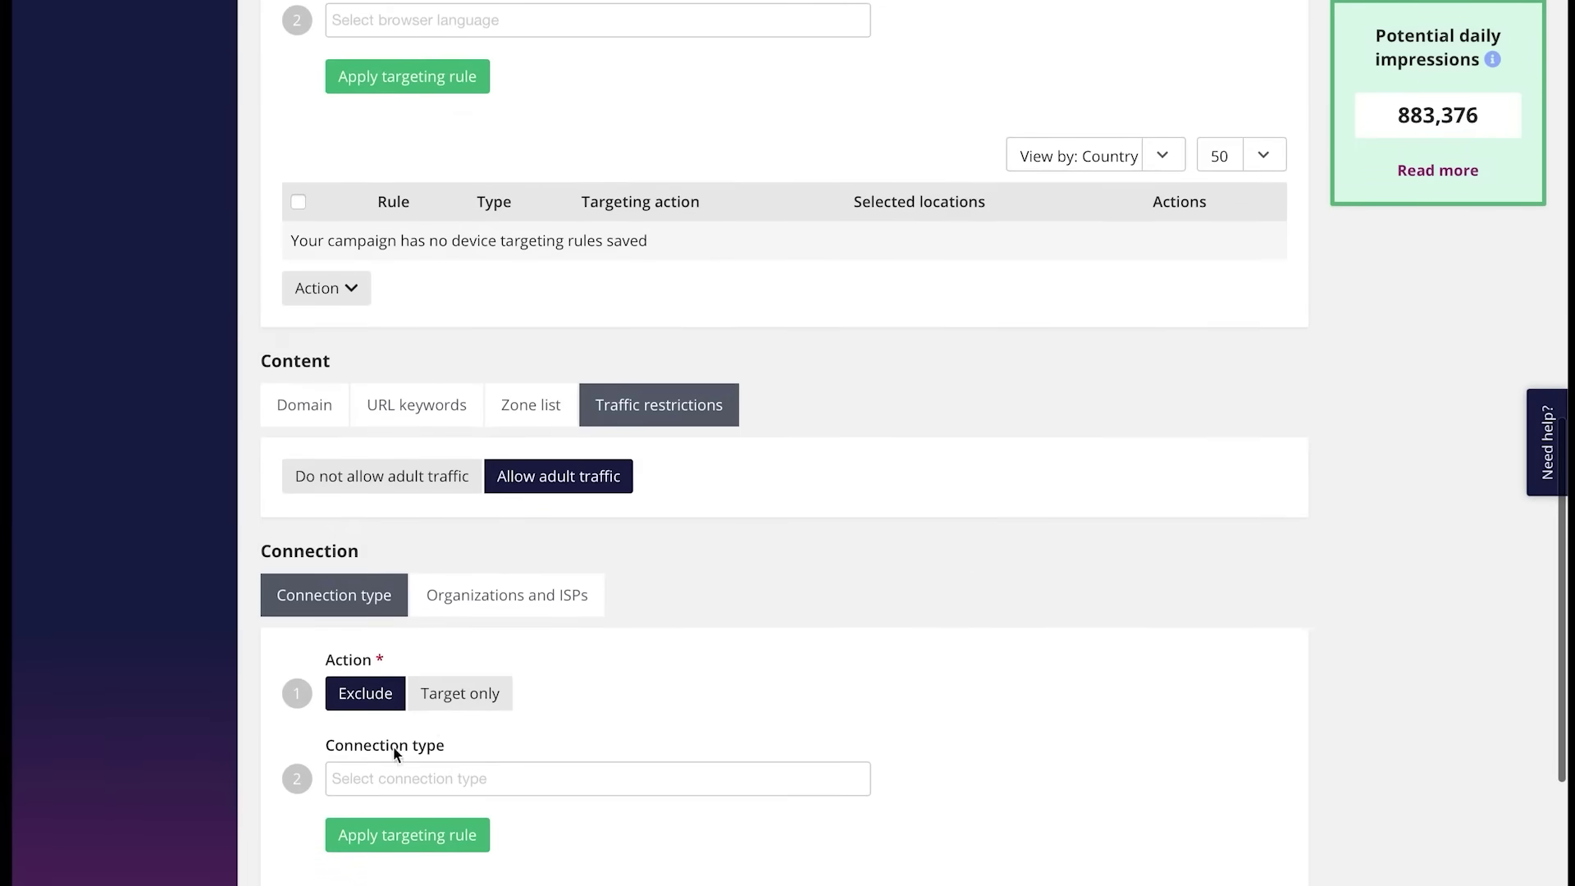
left_click(403, 776)
scroll(403, 776, "down", 2)
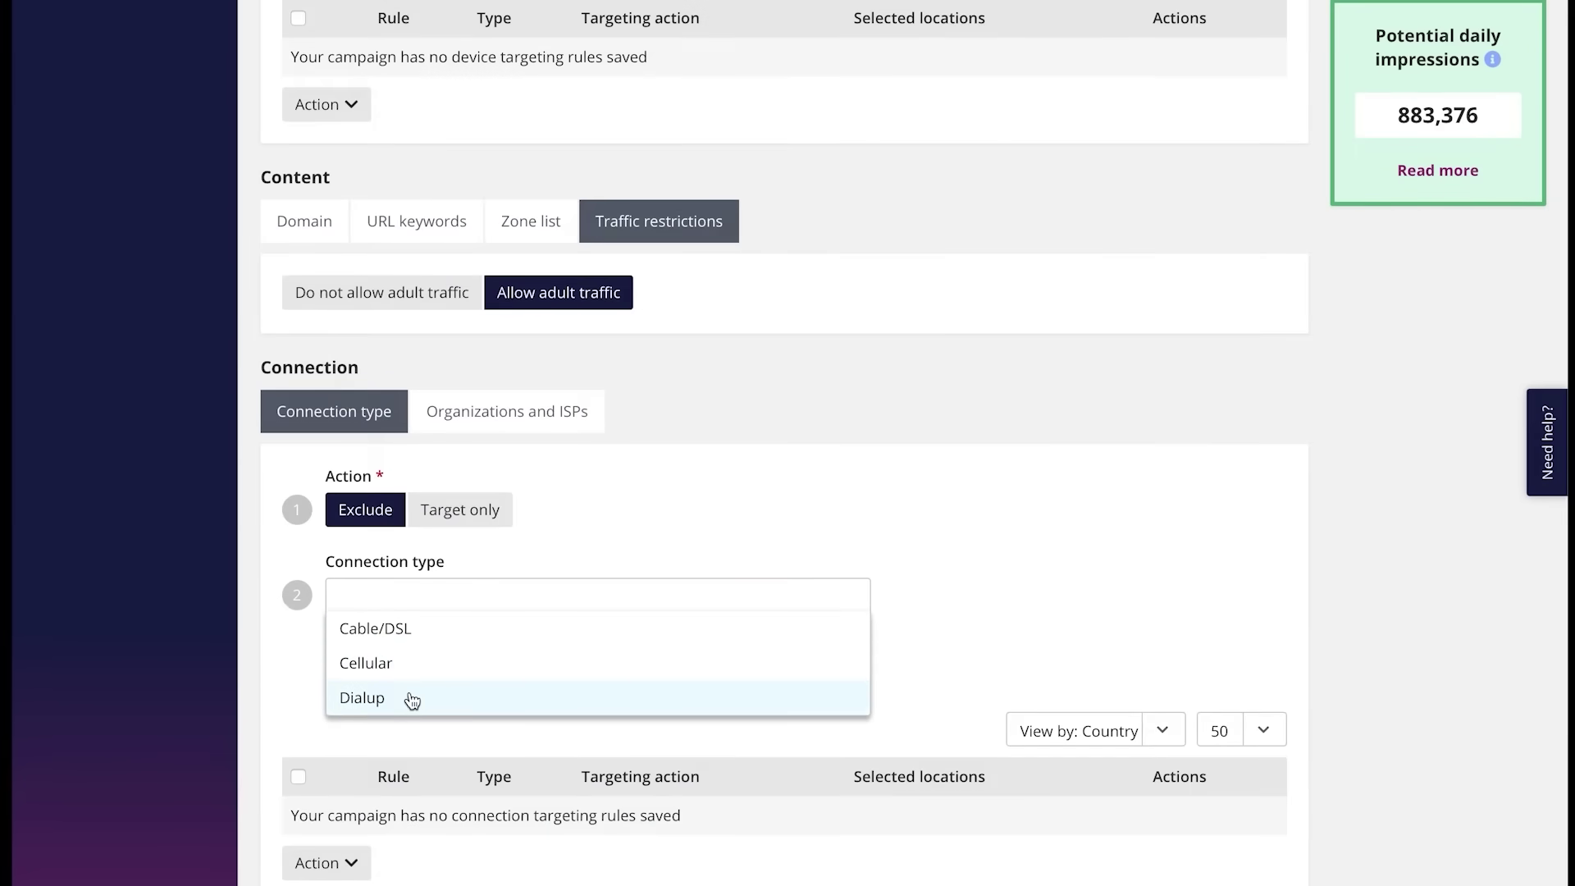
left_click(325, 568)
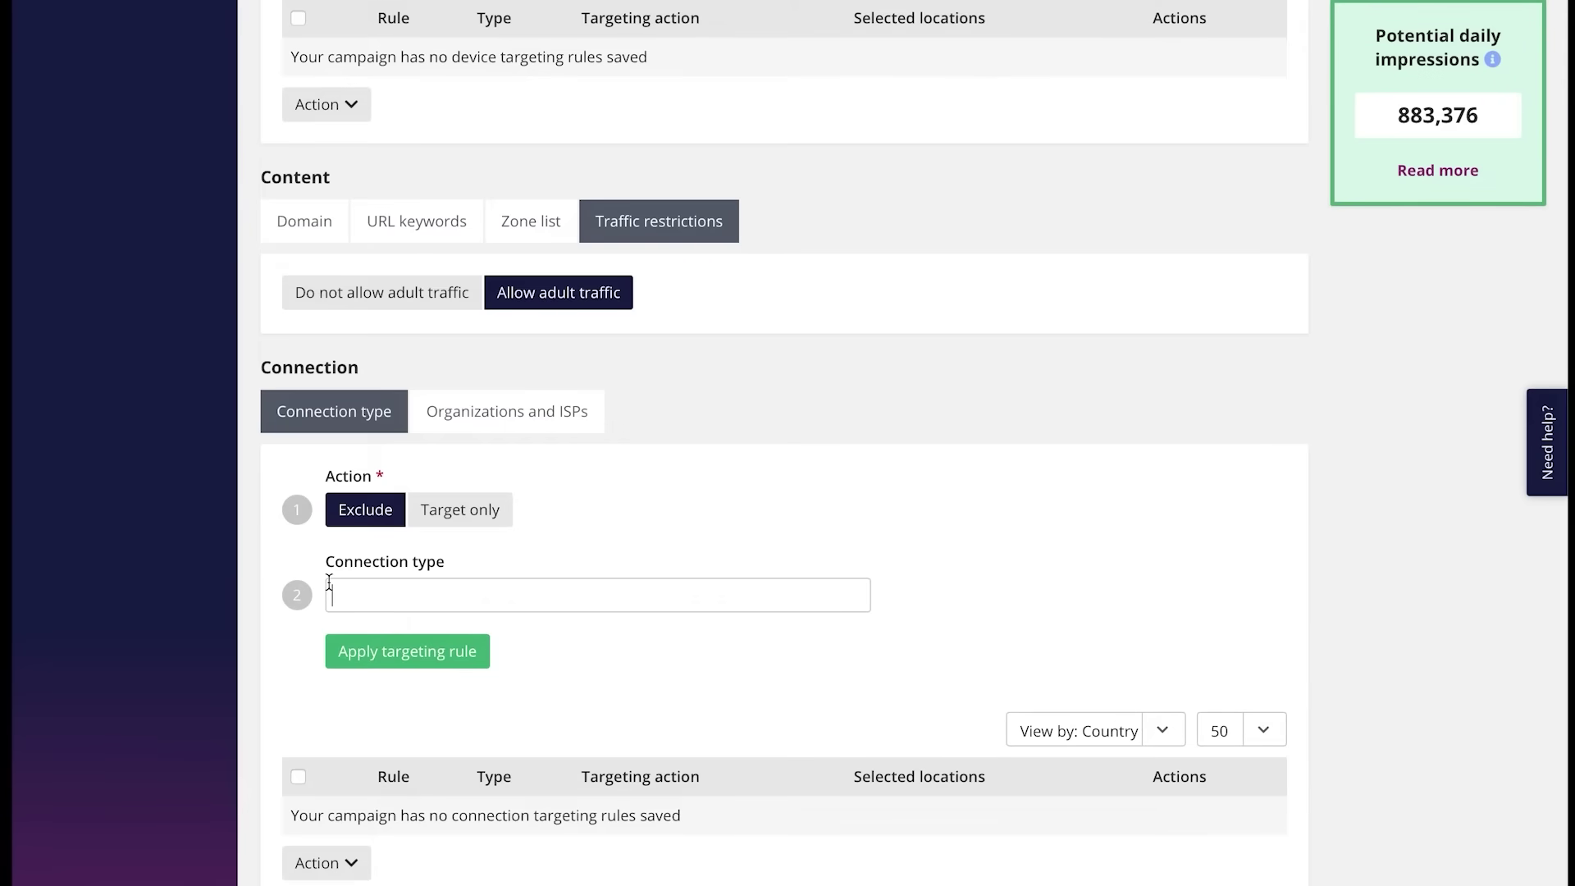
left_click(386, 654)
left_click(374, 603)
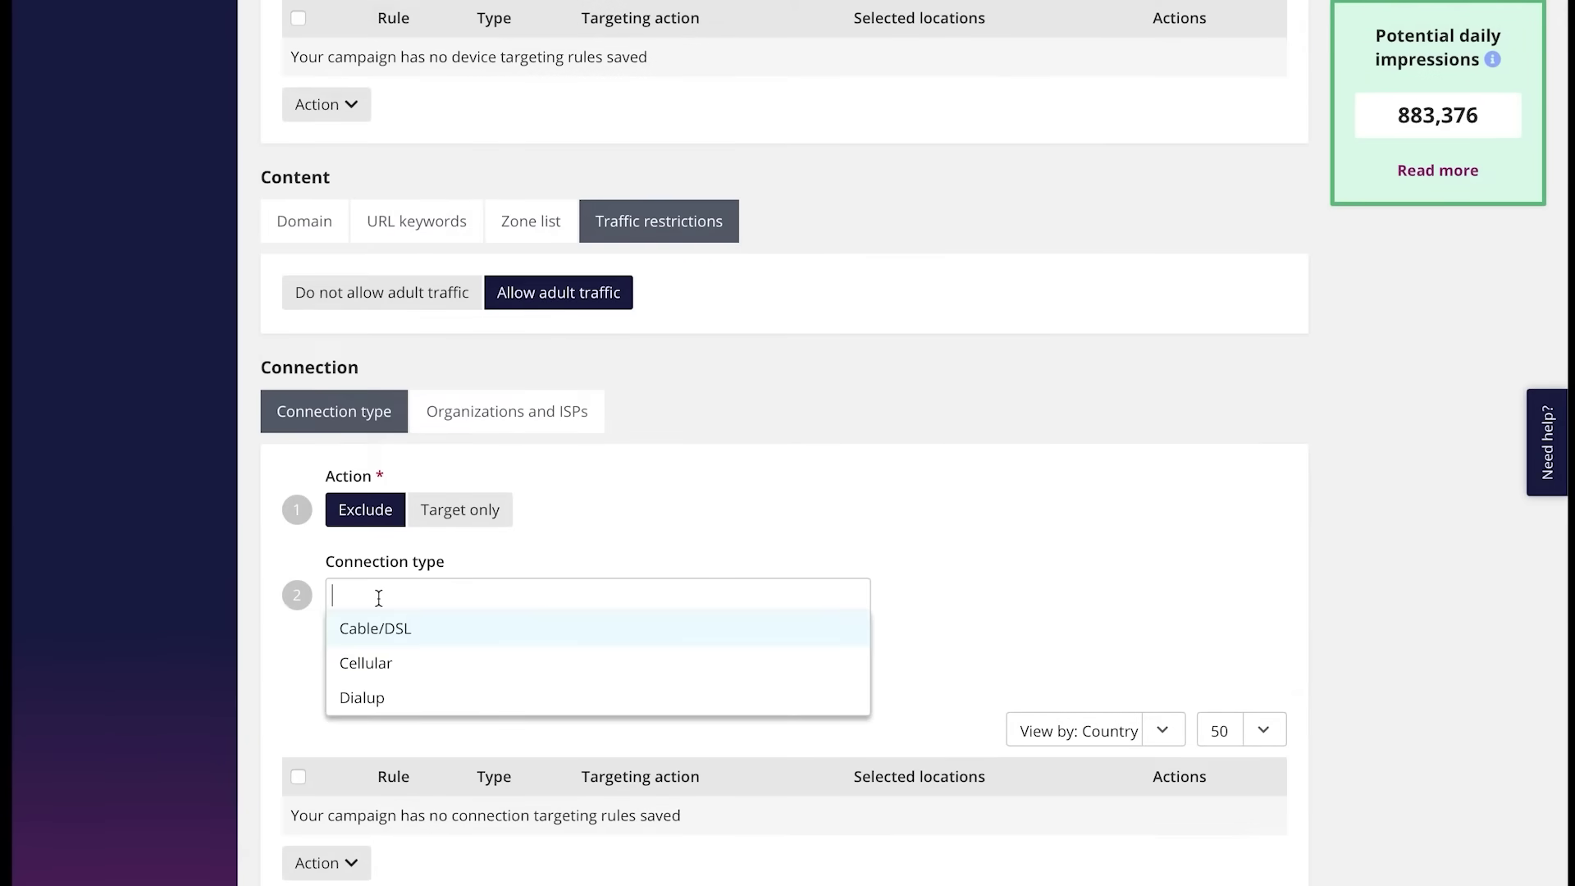
left_click(352, 593)
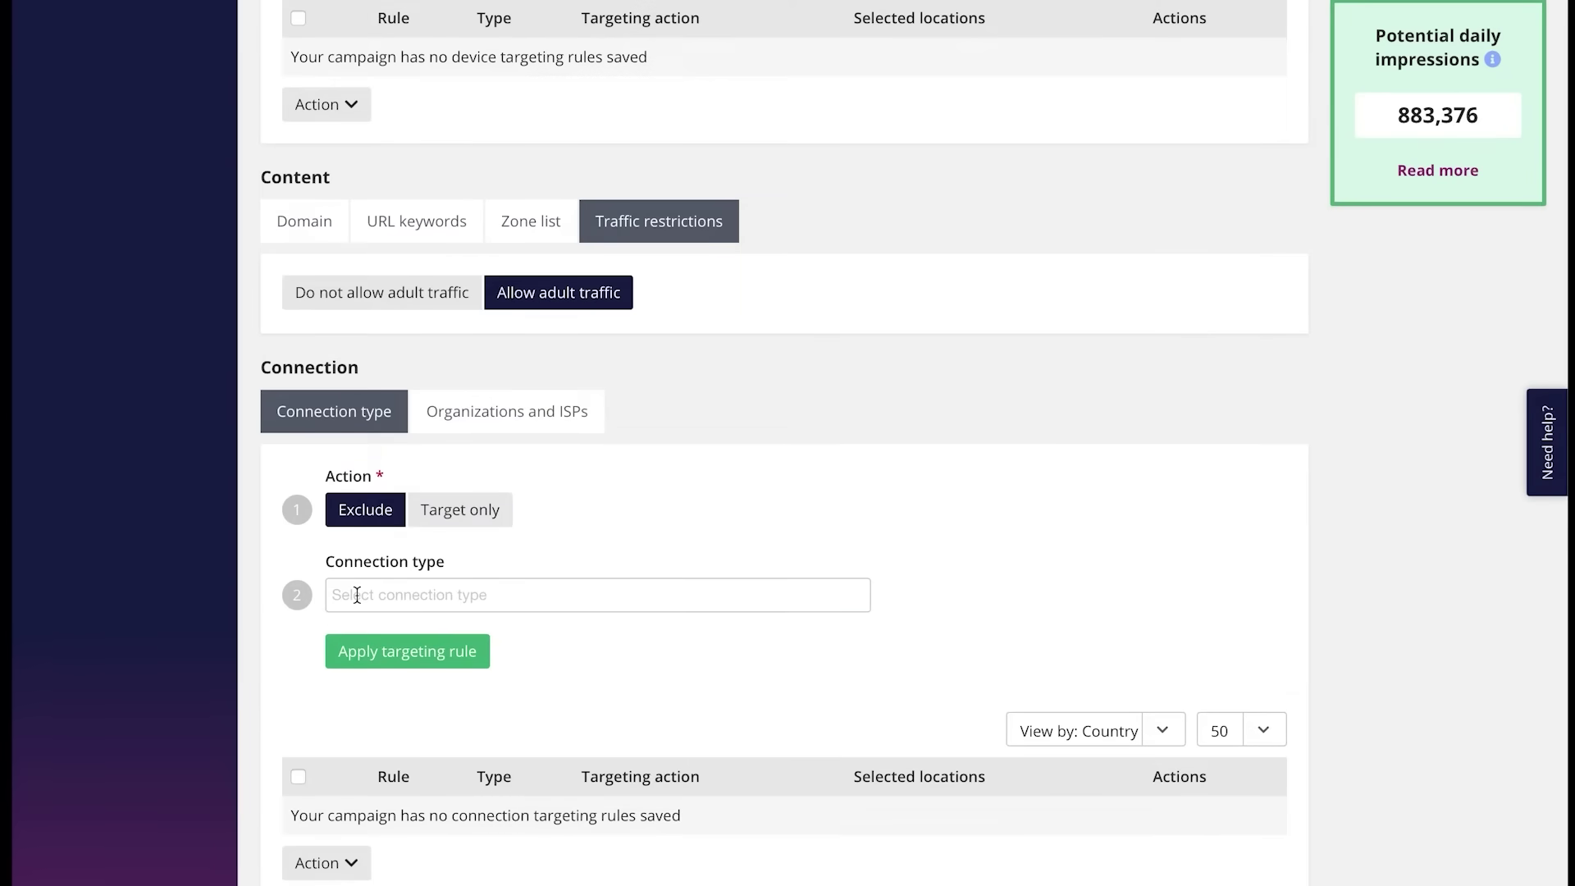
Under Organizations and ISPs, try Vodafone GmbH (DE) with Target only, then remove it
left_click(493, 424)
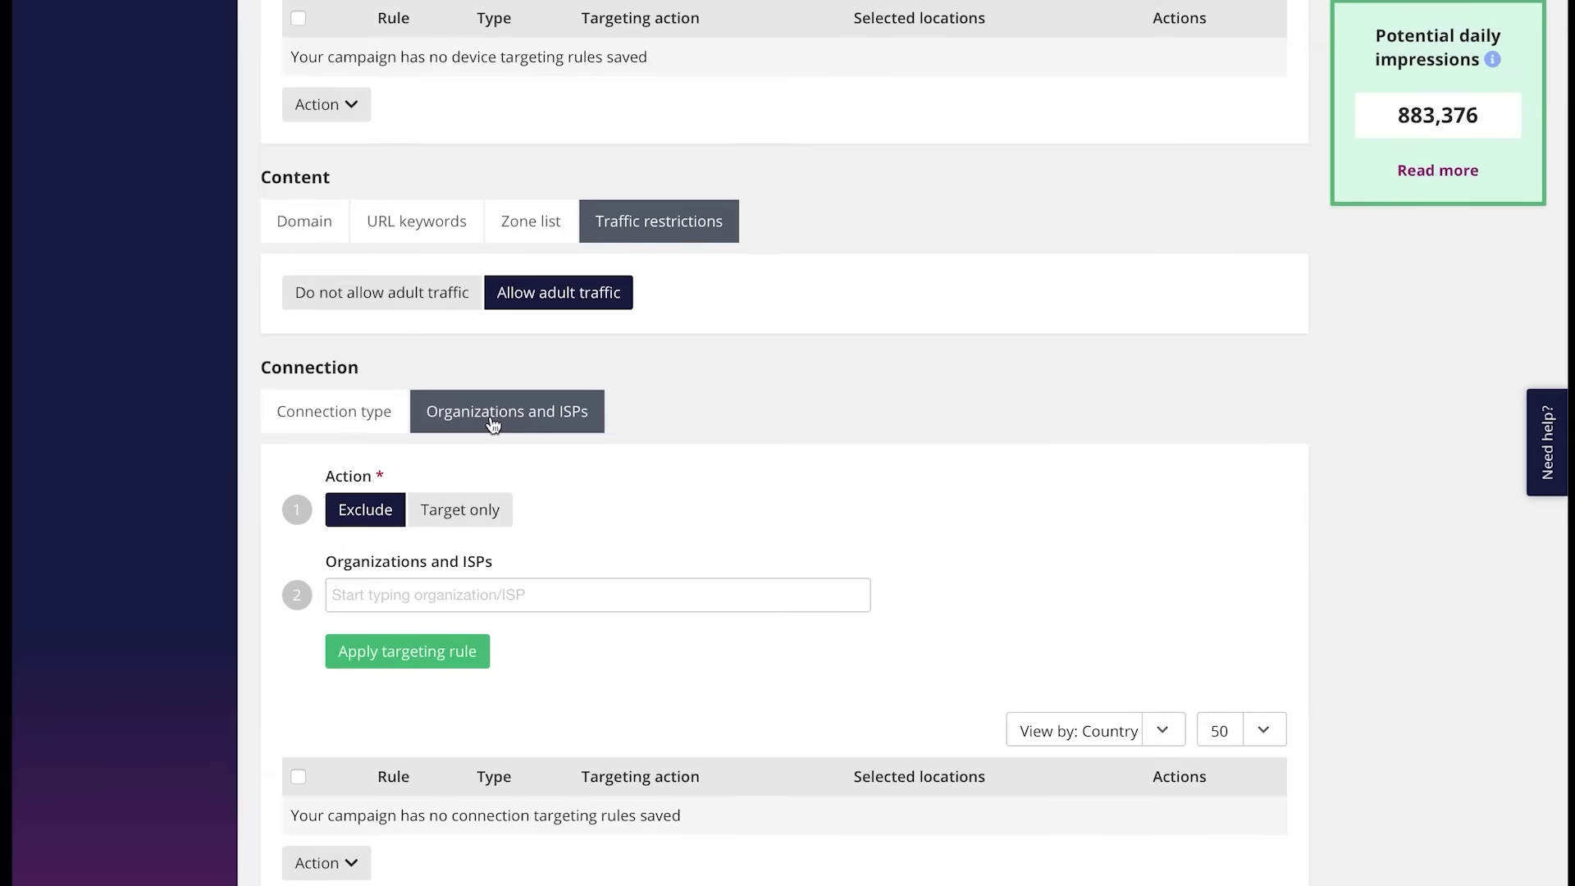
left_click(419, 591)
type("vodafone")
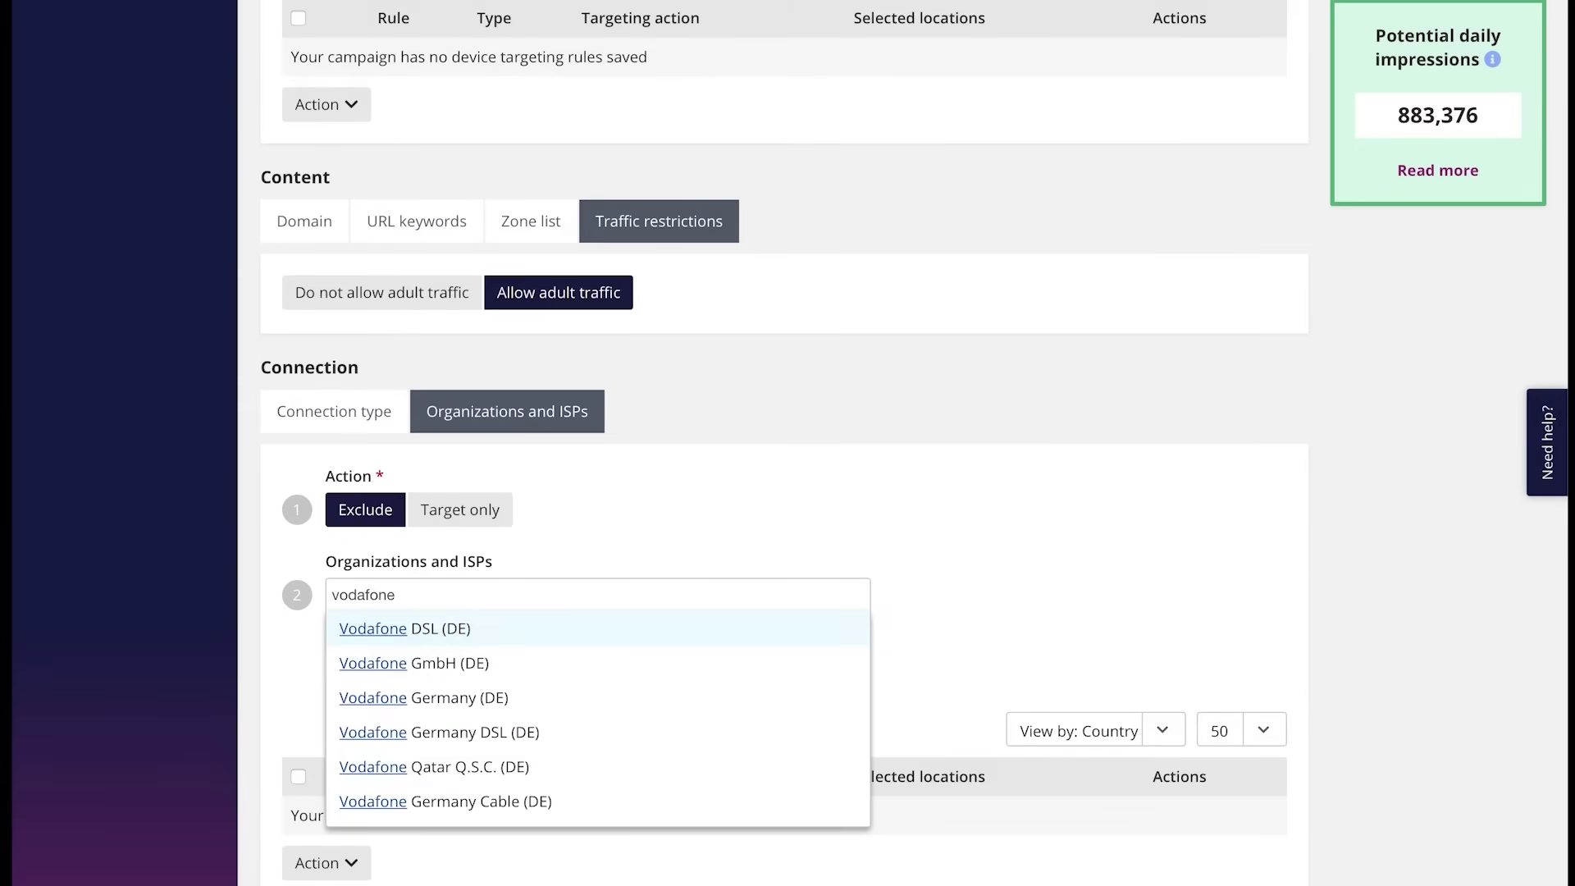
left_click(440, 663)
left_click(492, 523)
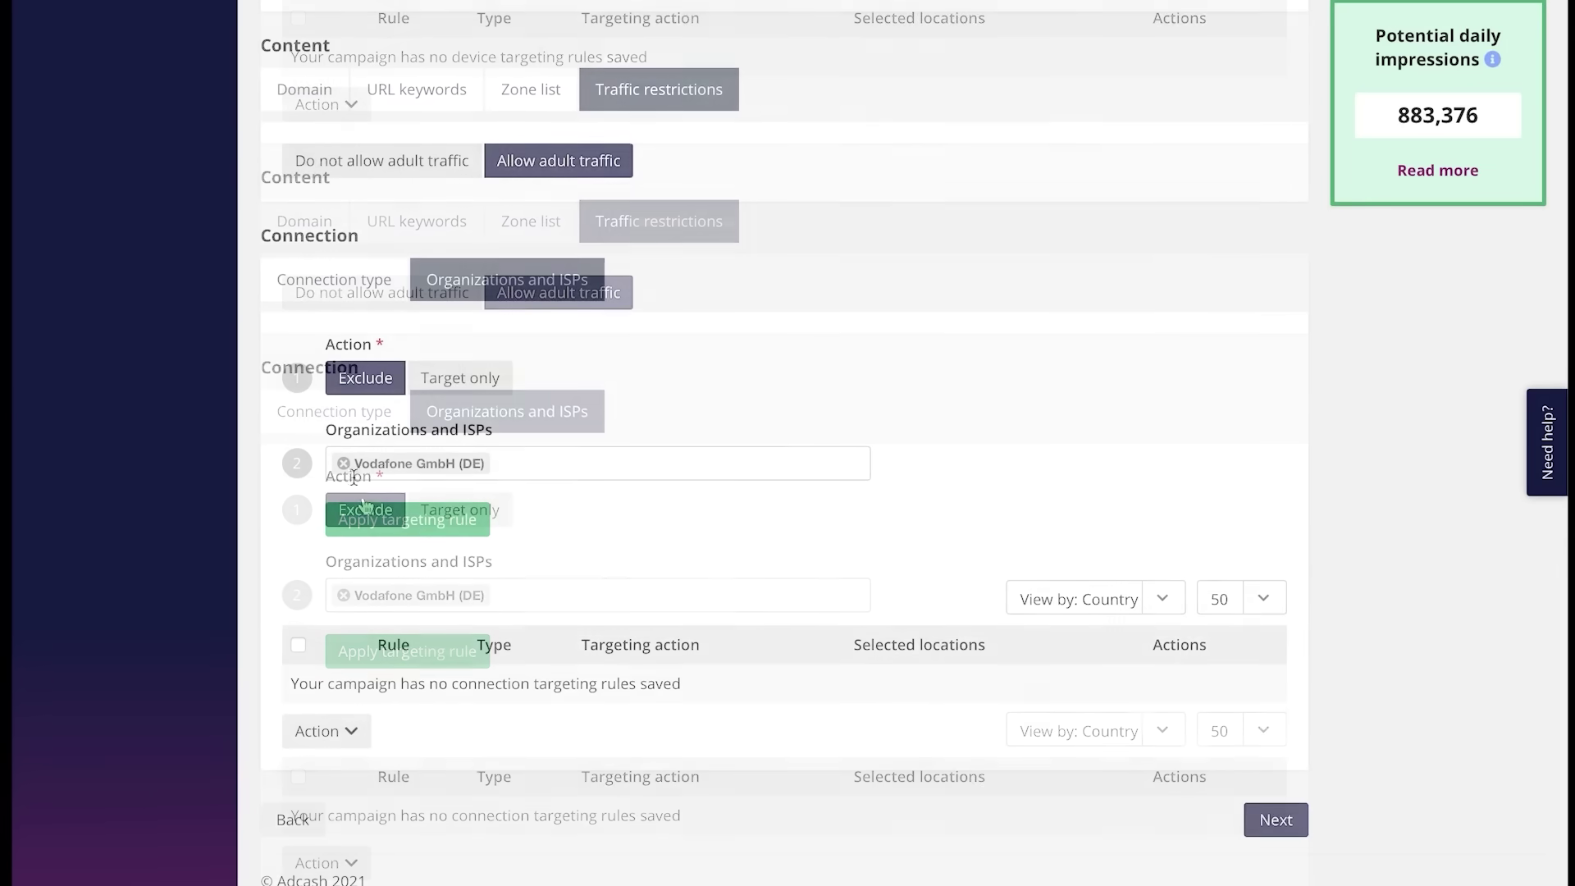
left_click(345, 463)
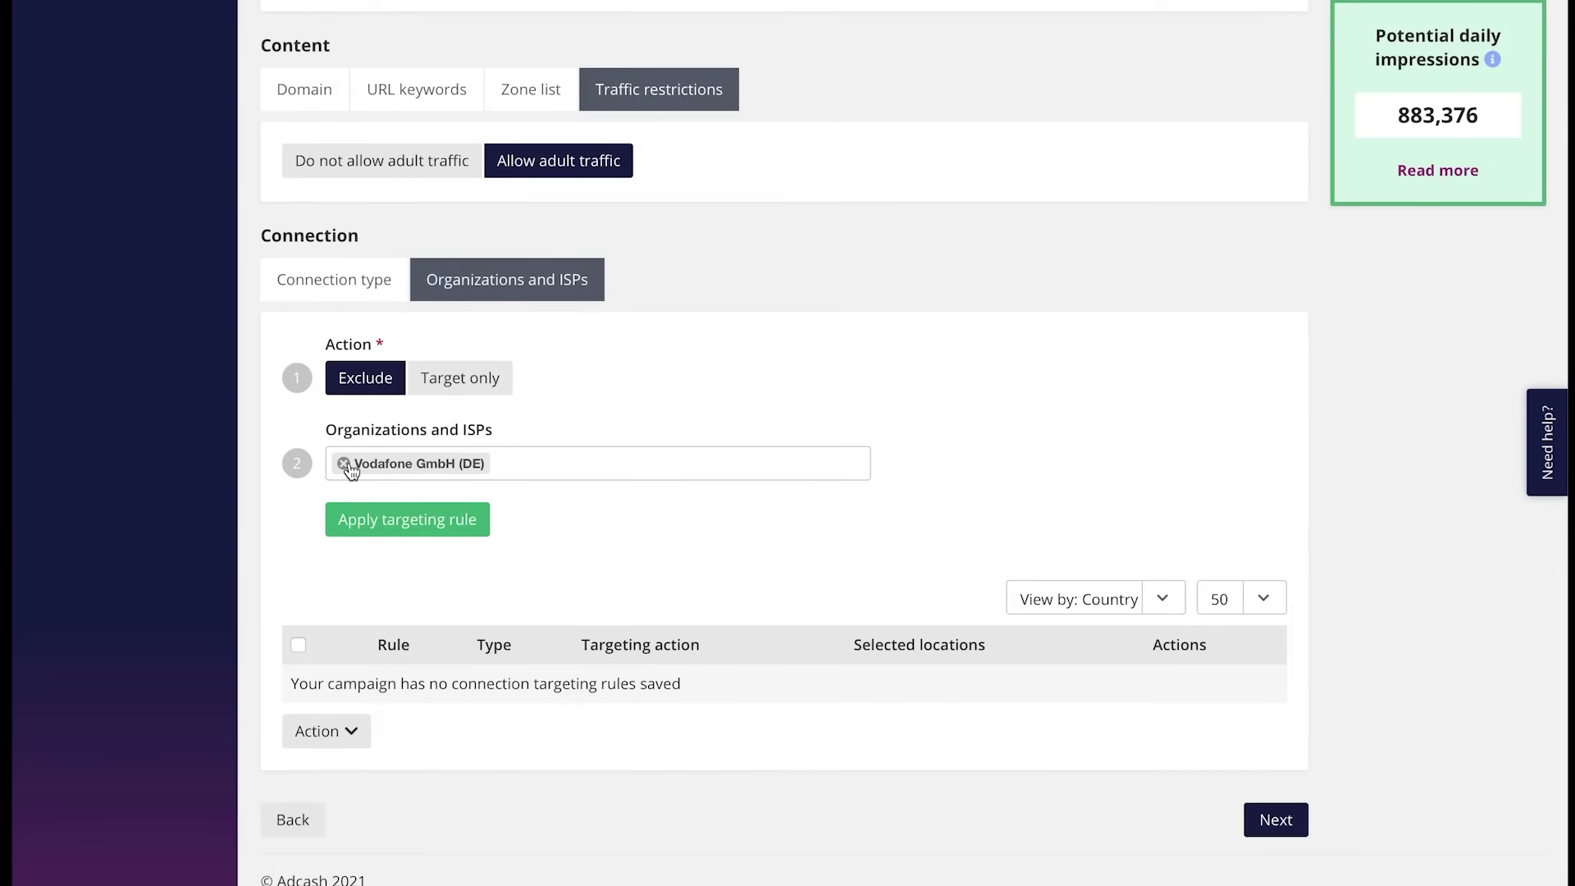
Continue from the Targeting page to step 3, Creatives
left_click(1286, 818)
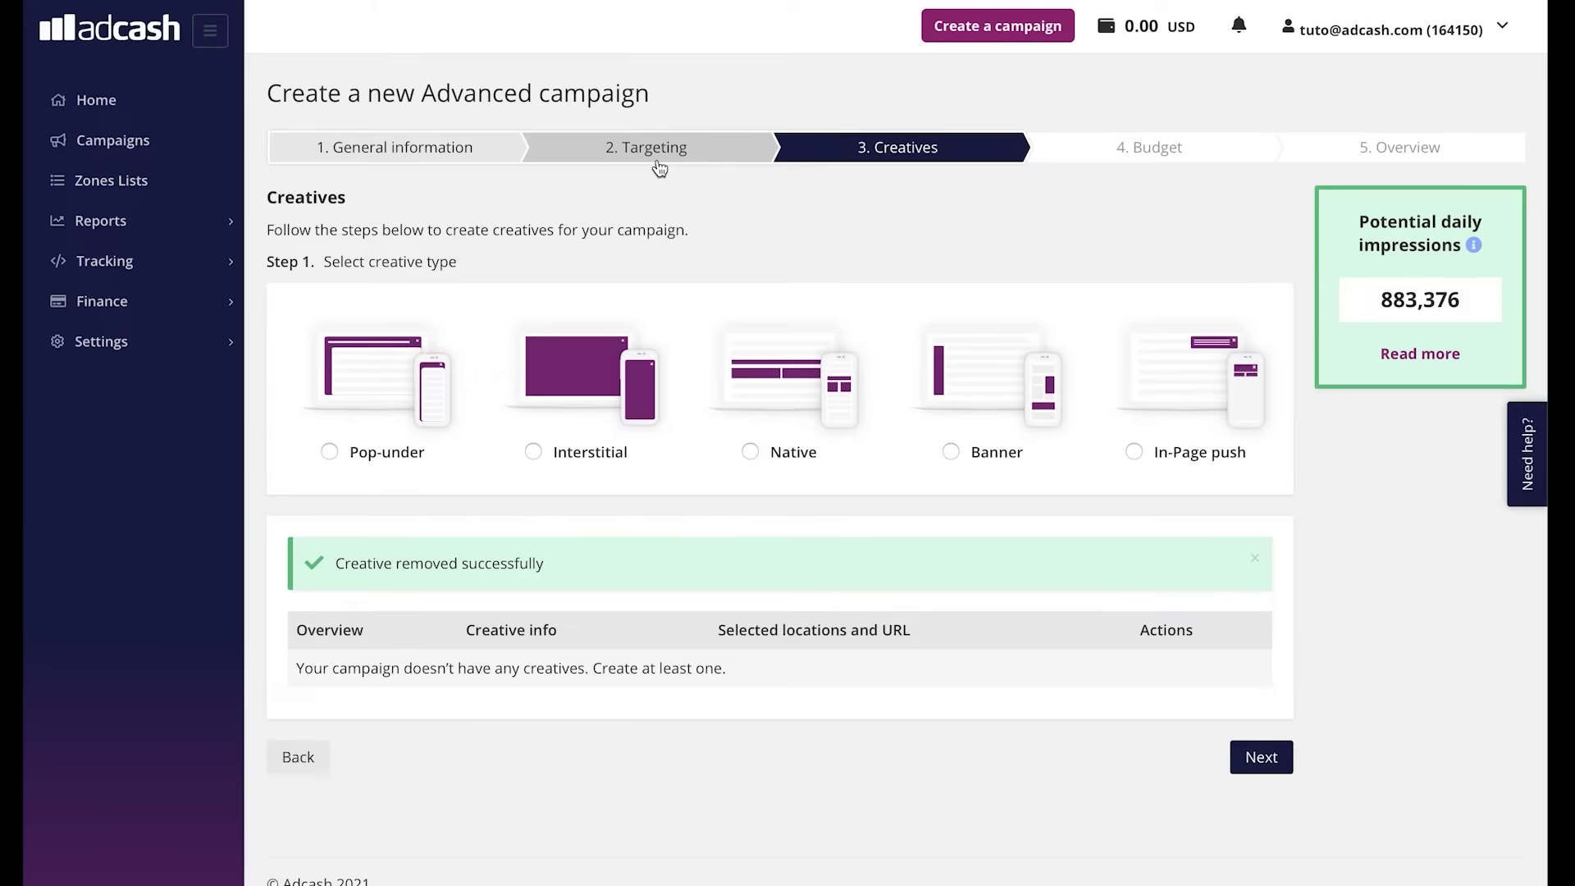
Add and save a Pop-under creative
left_click(328, 452)
scroll(509, 533, "down", 2)
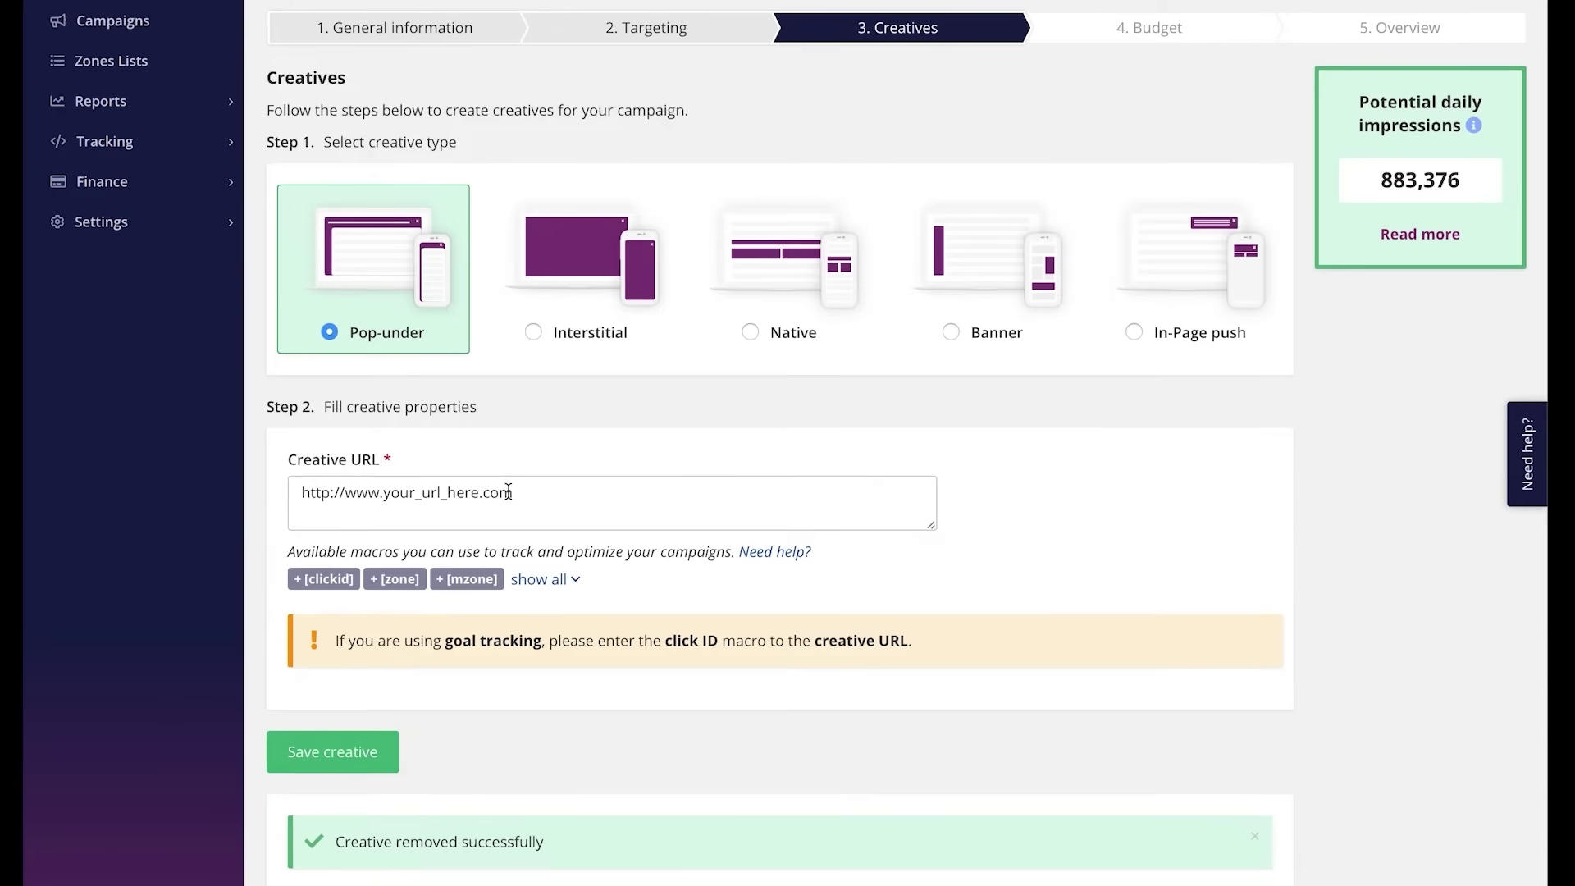
left_click(298, 751)
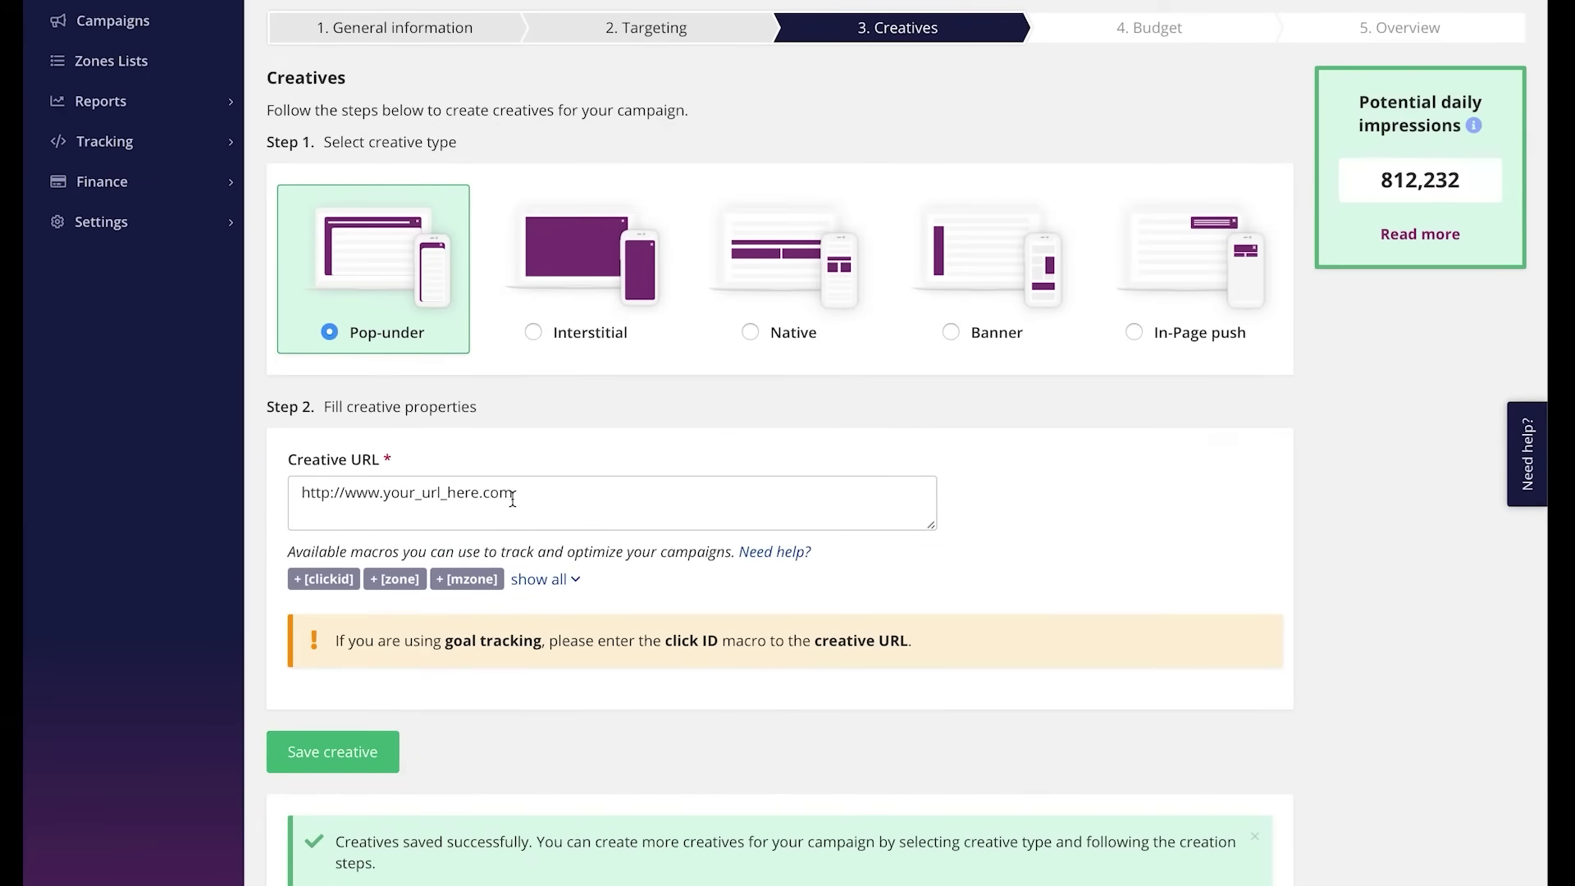
Create an Interstitial creative with interstitial_mobile_video.png uploaded as its image
left_click(533, 332)
scroll(533, 417, "down", 1)
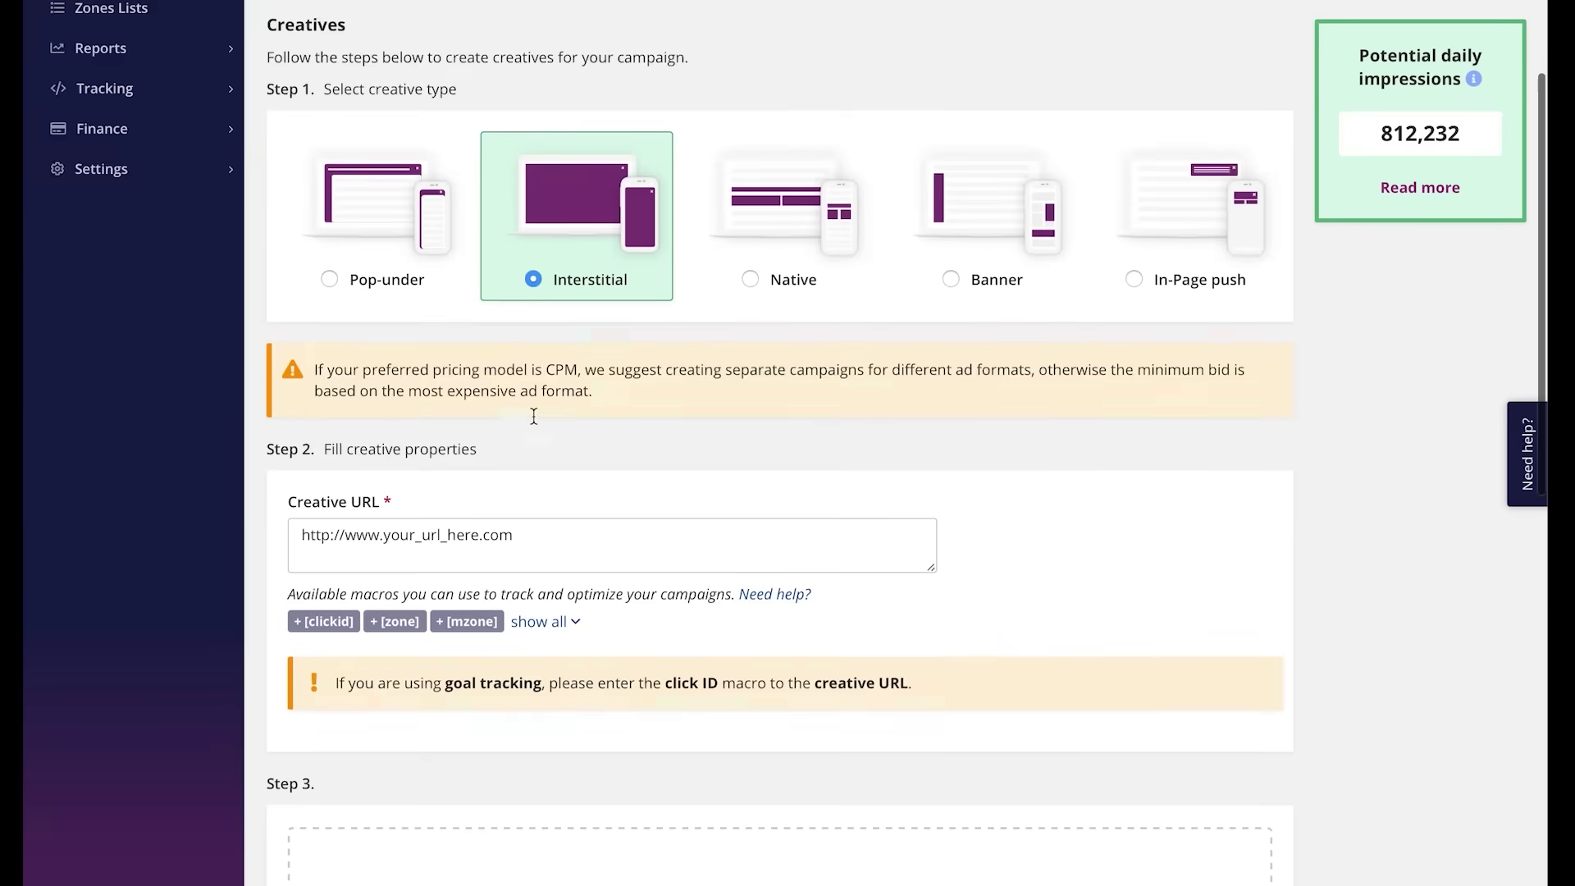
scroll(533, 416, "down", 3)
scroll(509, 420, "down", 4)
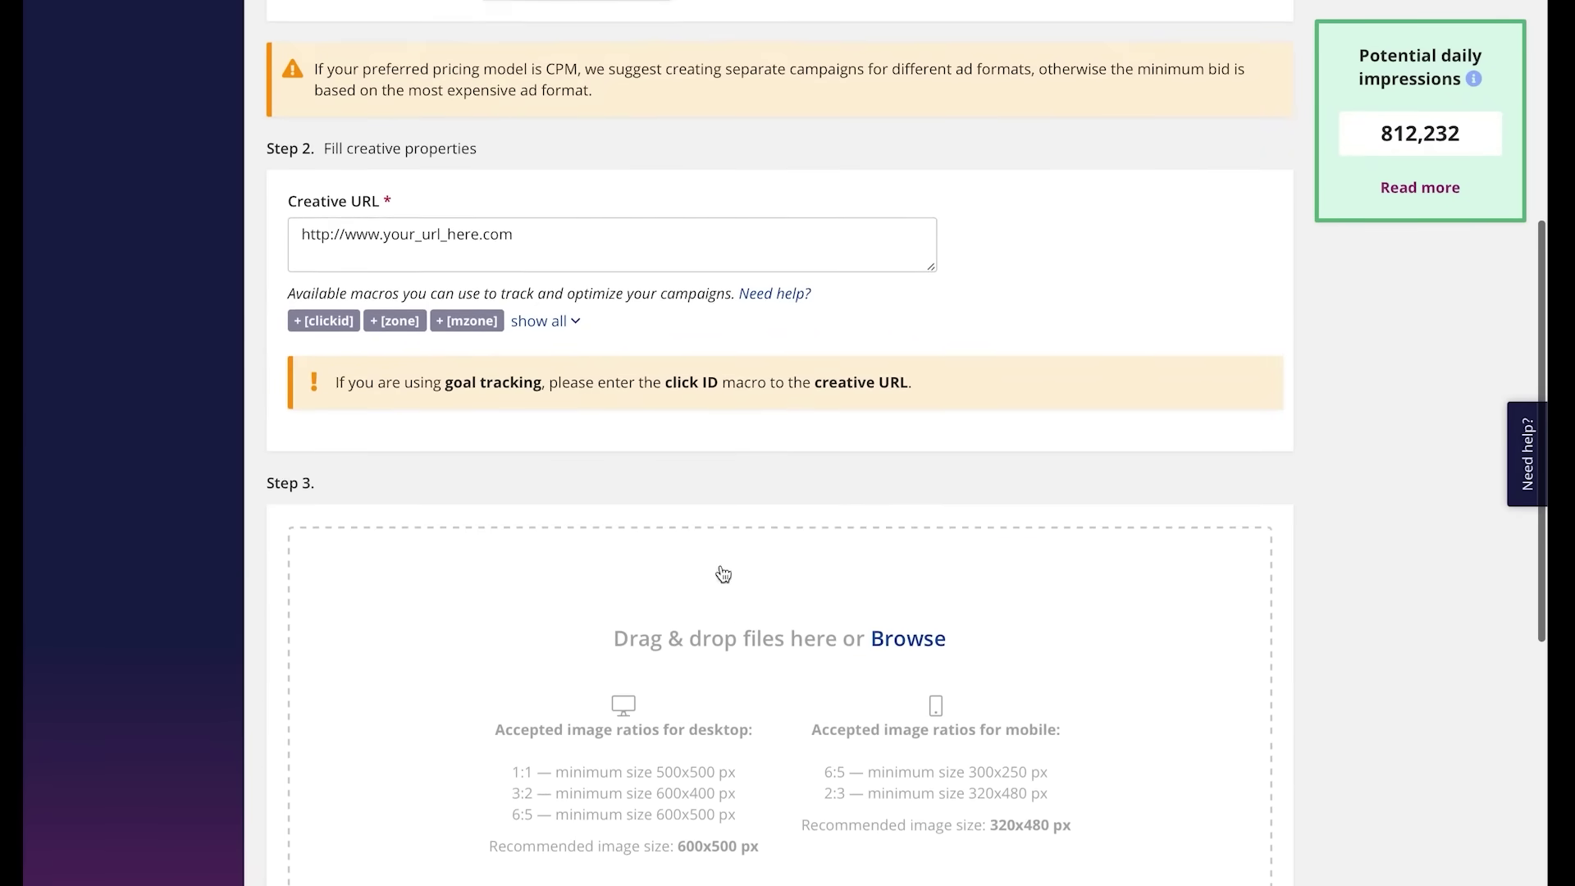
scroll(722, 575, "down", 5)
left_click(902, 432)
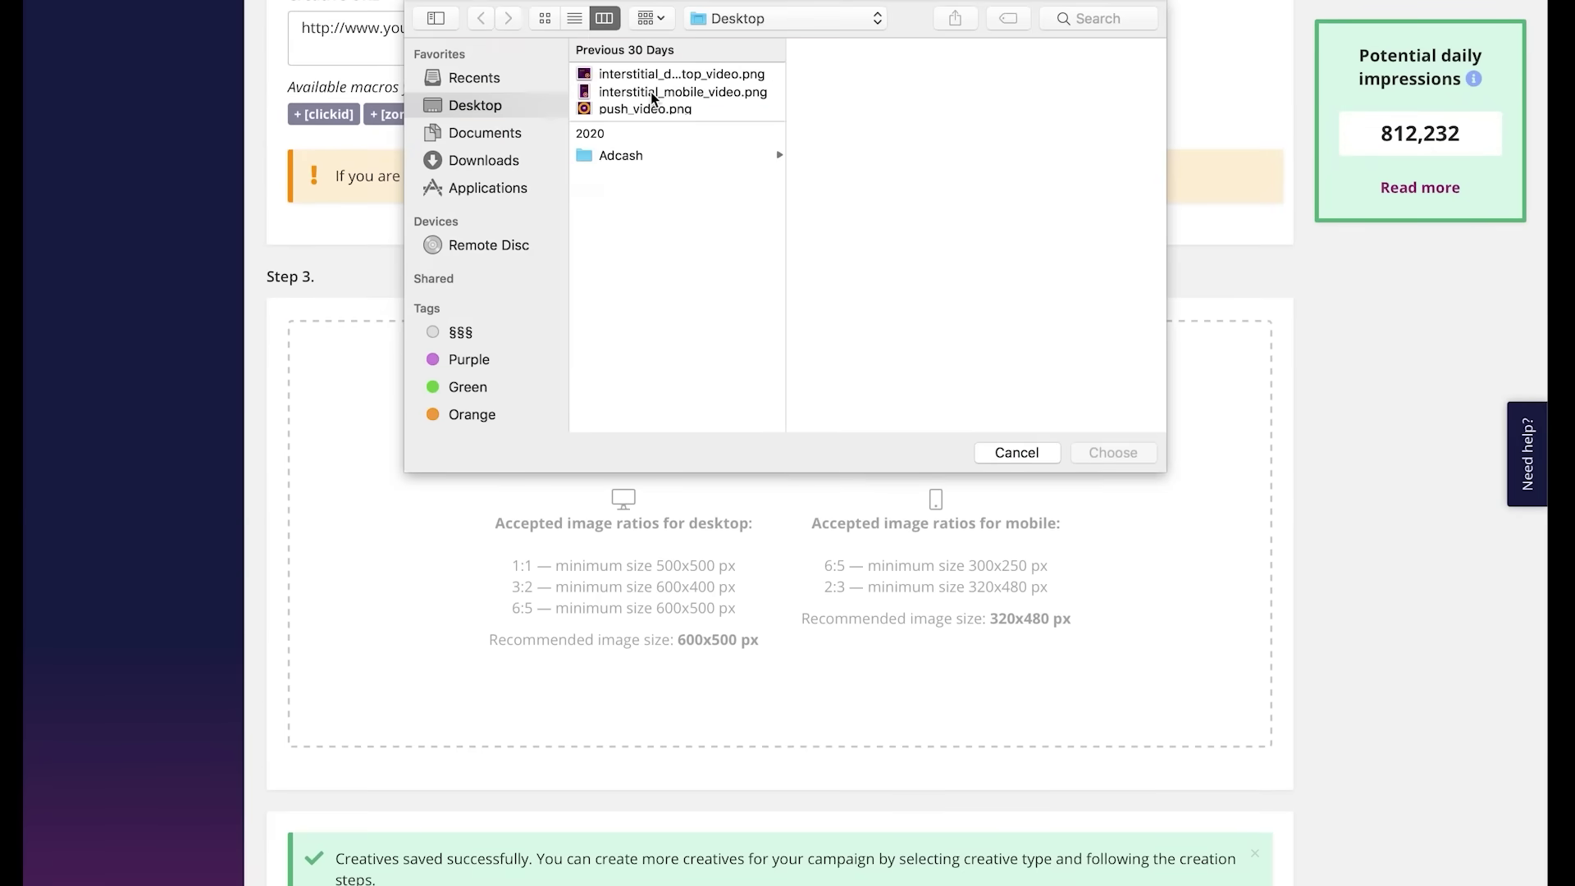
left_click(654, 93)
left_click(1123, 452)
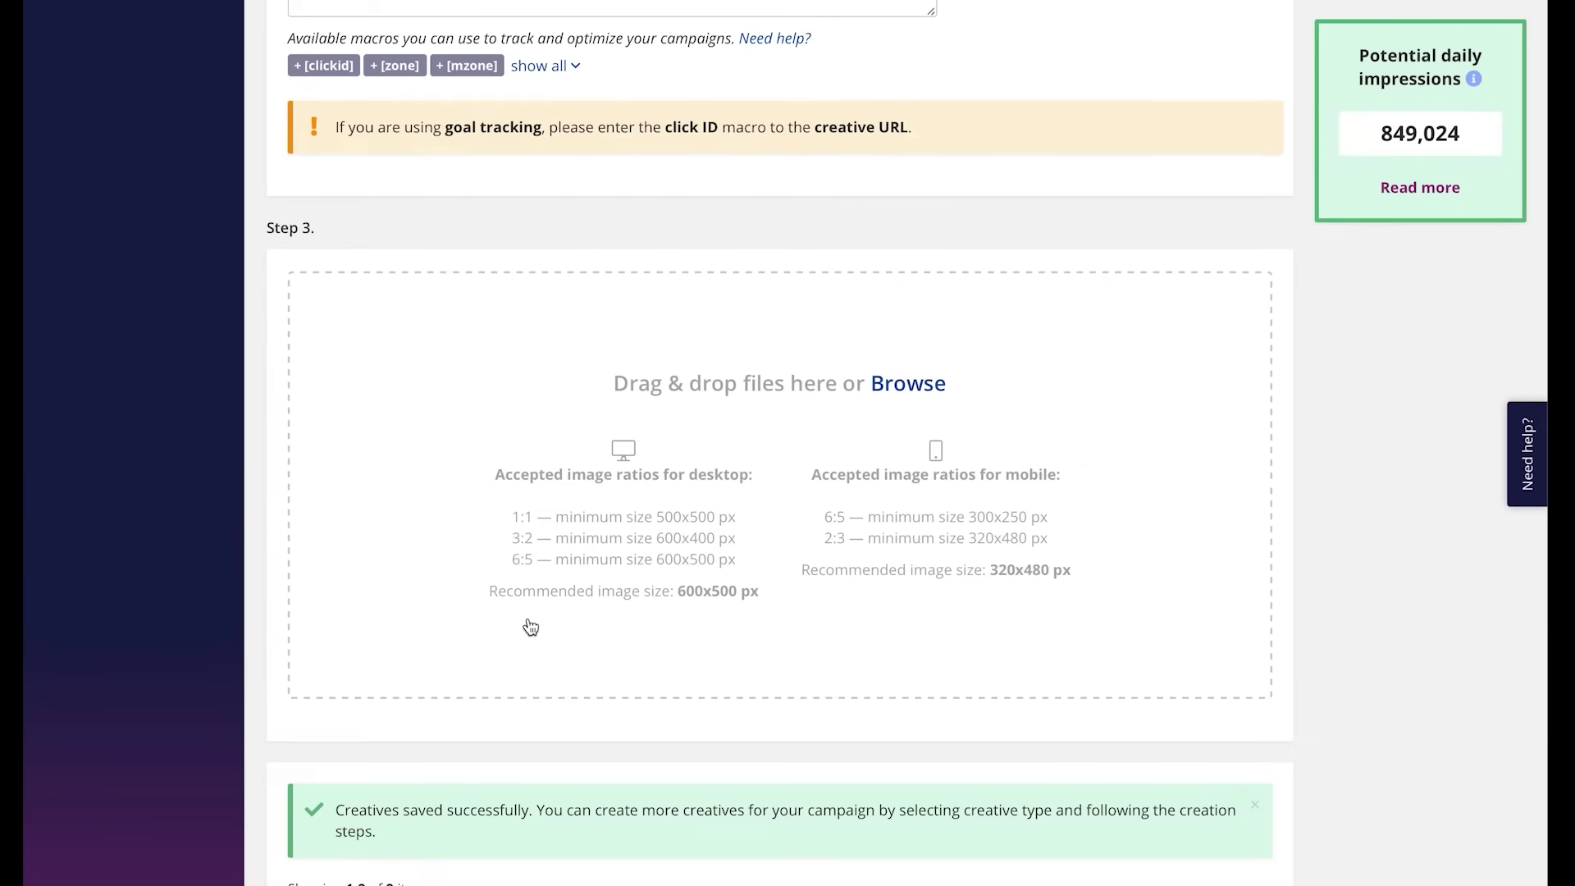
Preview the Interstitial 320x480 creative's image full-screen, then close the preview
scroll(531, 627, "down", 3)
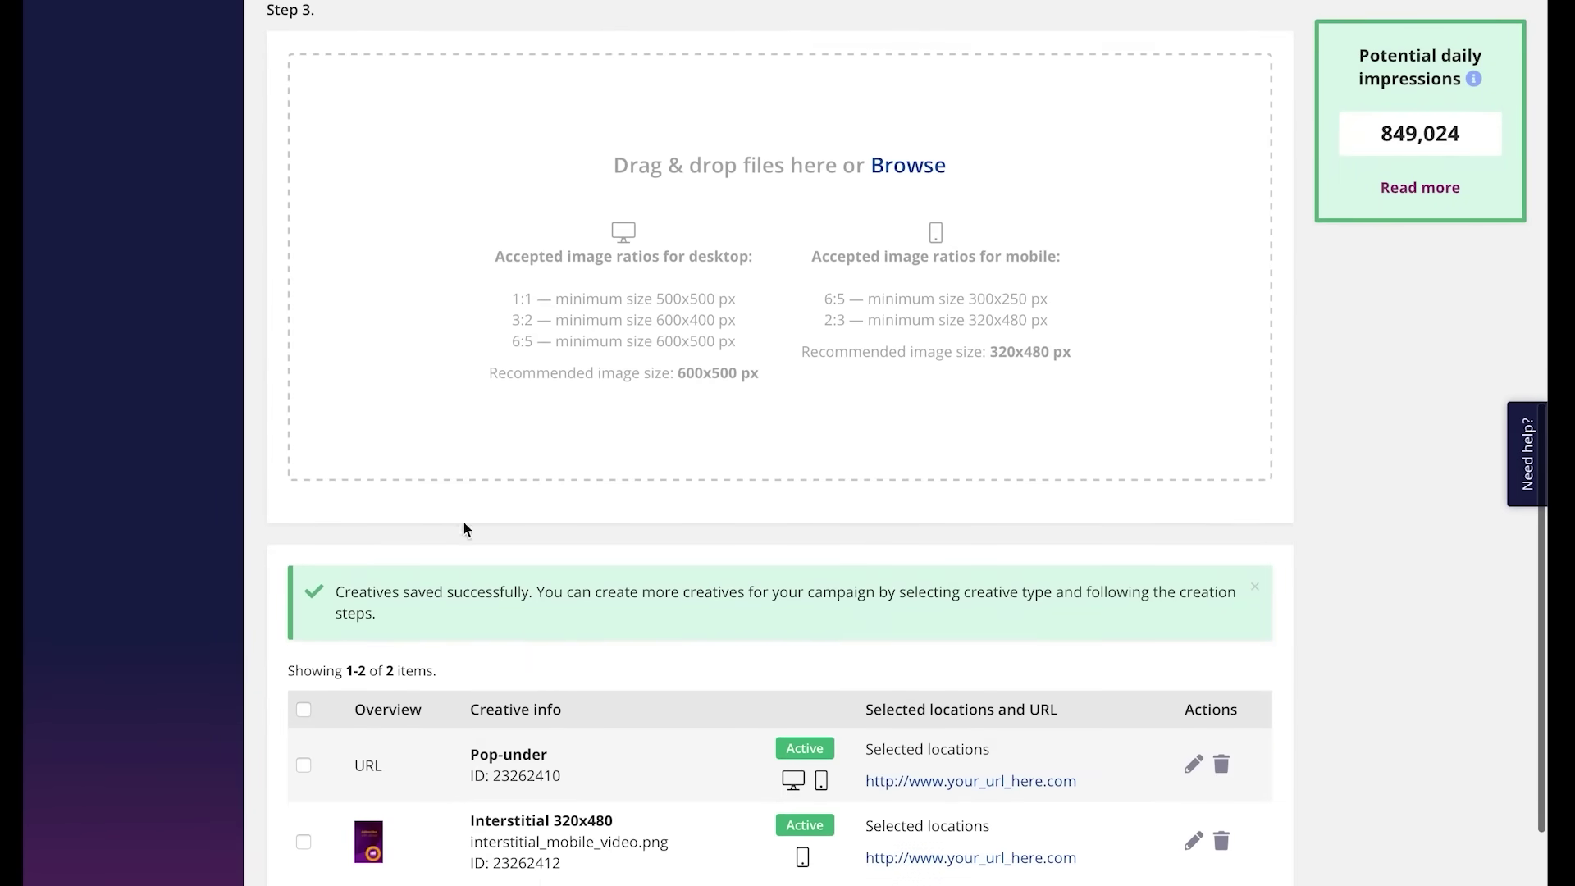
scroll(453, 513, "down", 2)
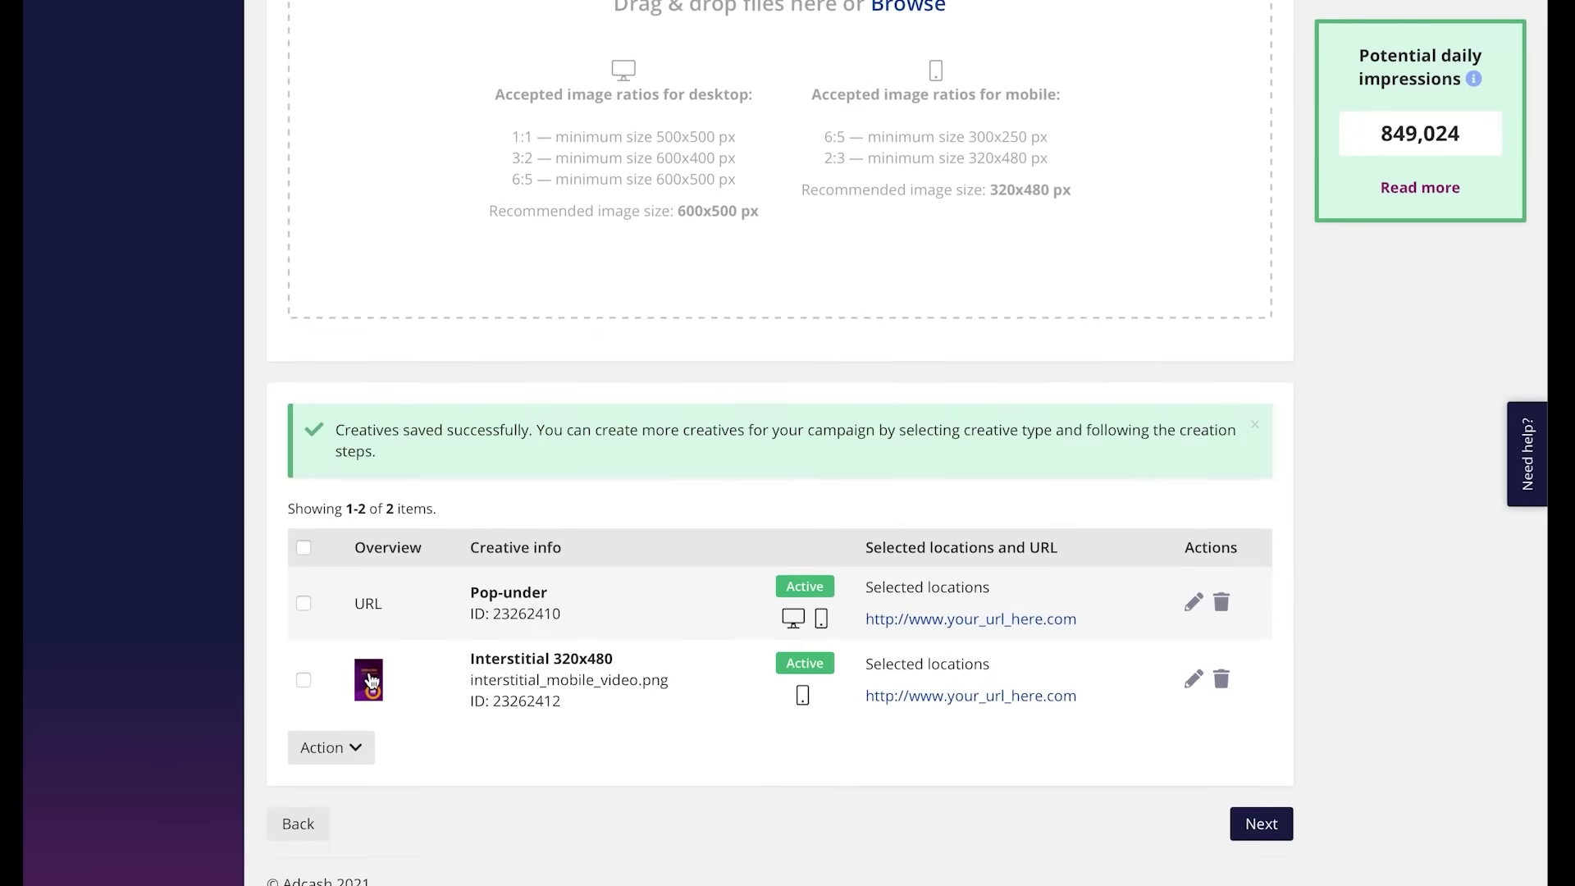
left_click(370, 680)
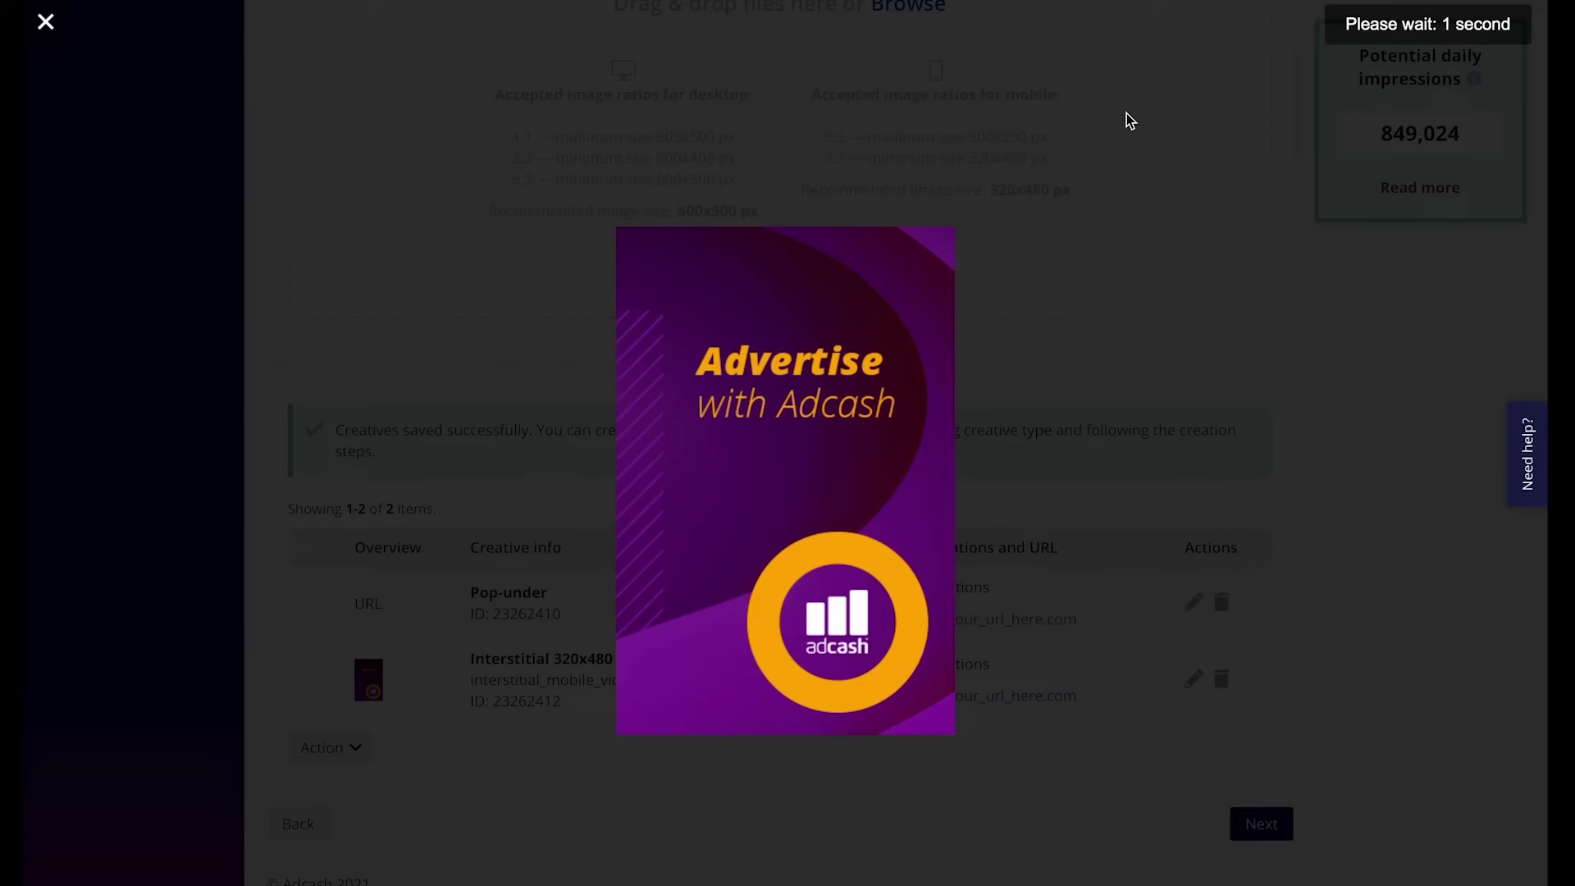
left_click(45, 22)
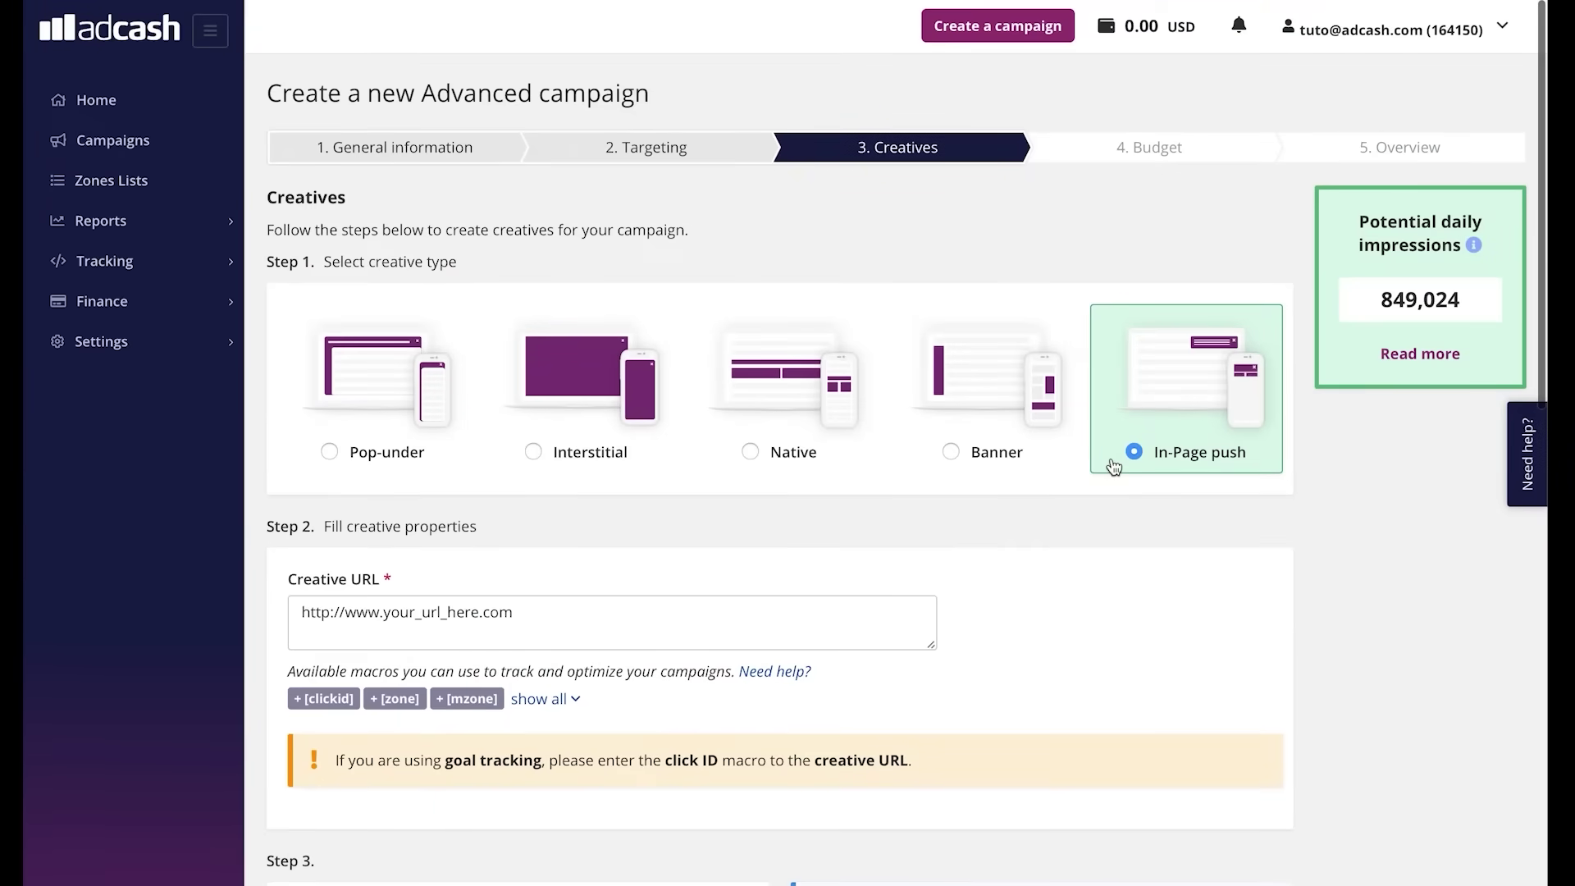
Choose push_video.png as the In-Page push creative's icon image
scroll(1112, 463, "down", 8)
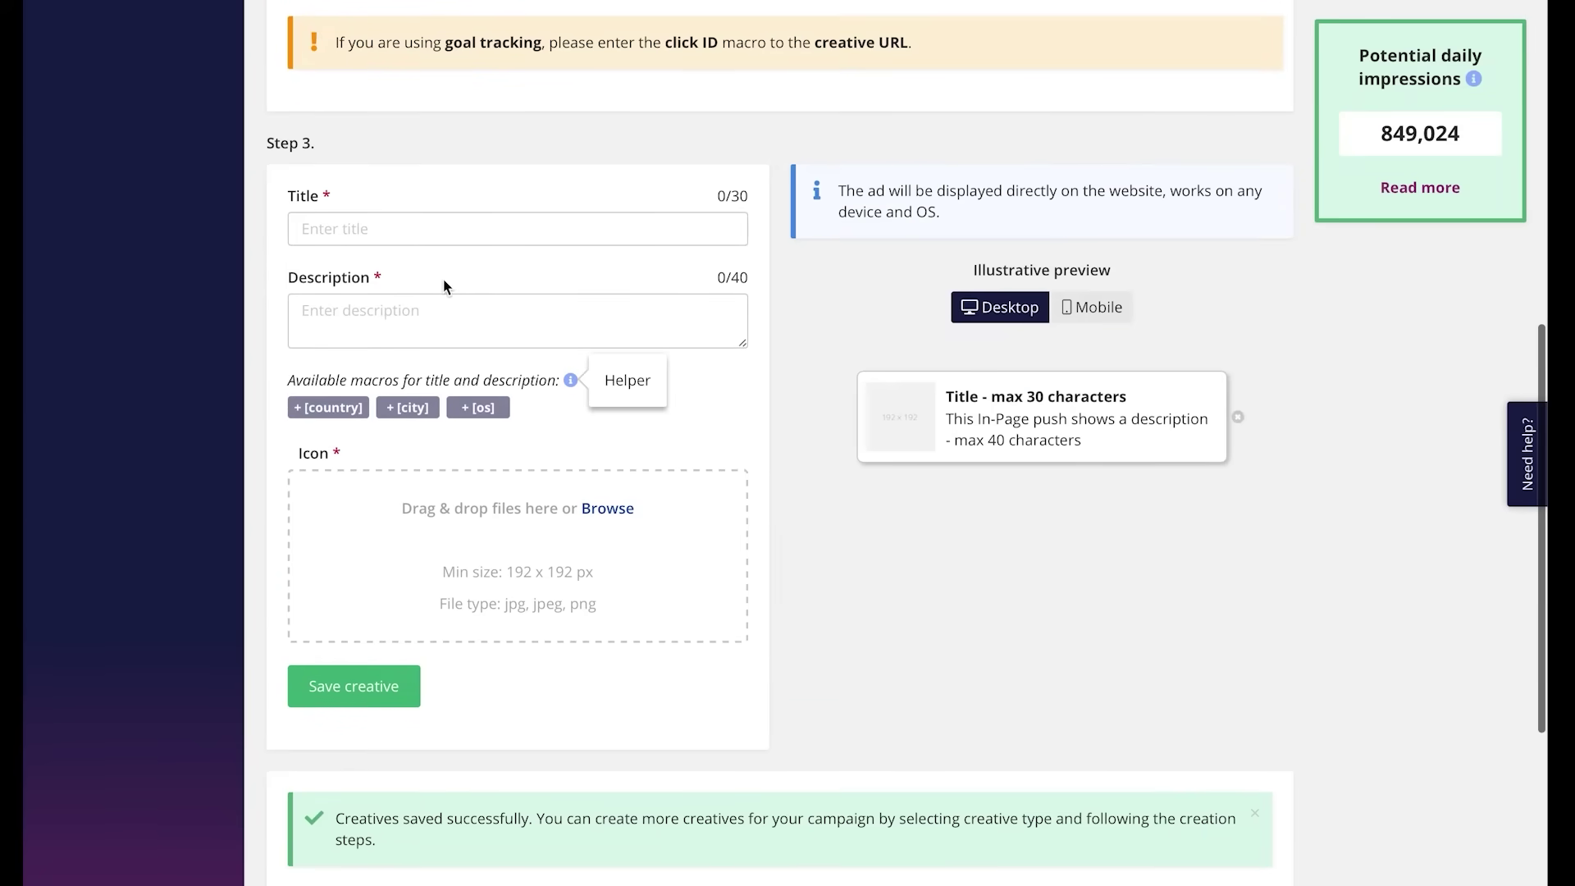
scroll(420, 278, "up", 2)
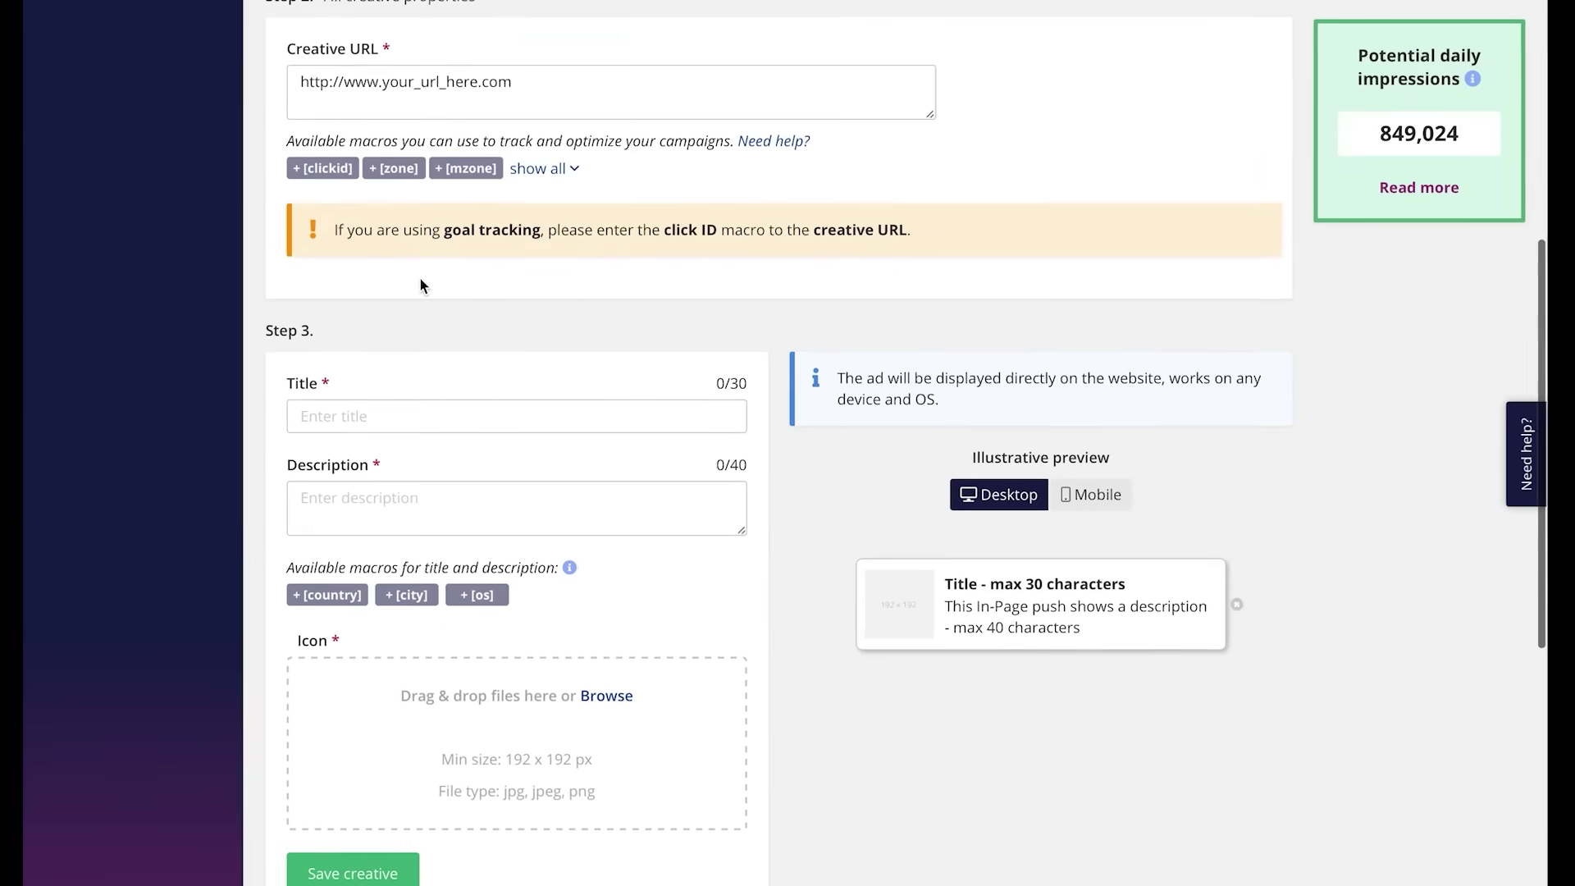
left_click(610, 699)
left_click(627, 97)
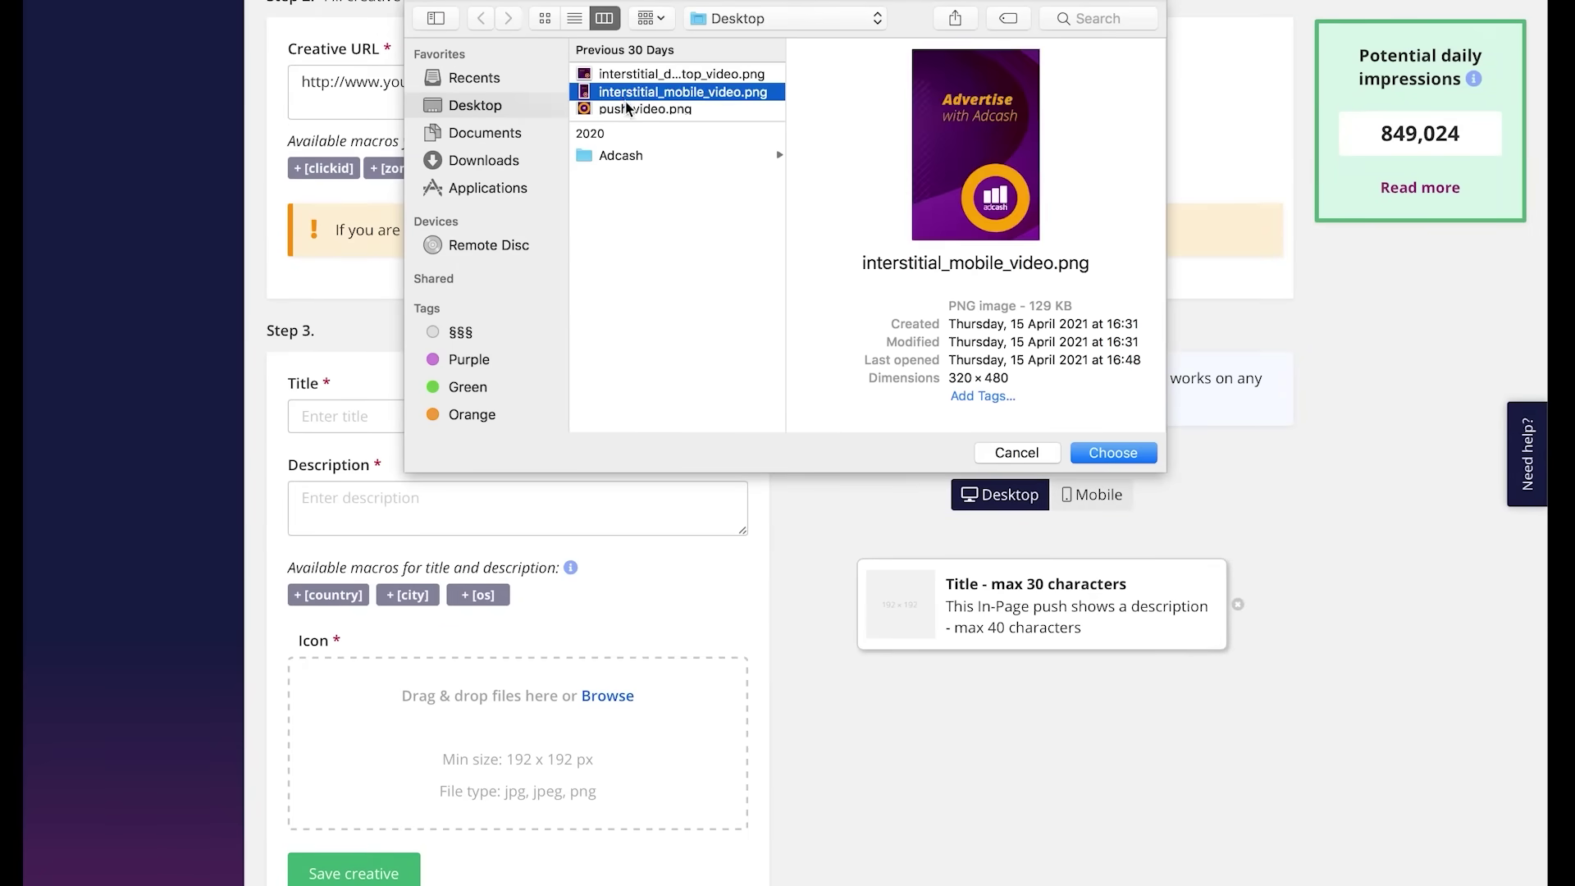
left_click(626, 108)
left_click(1113, 453)
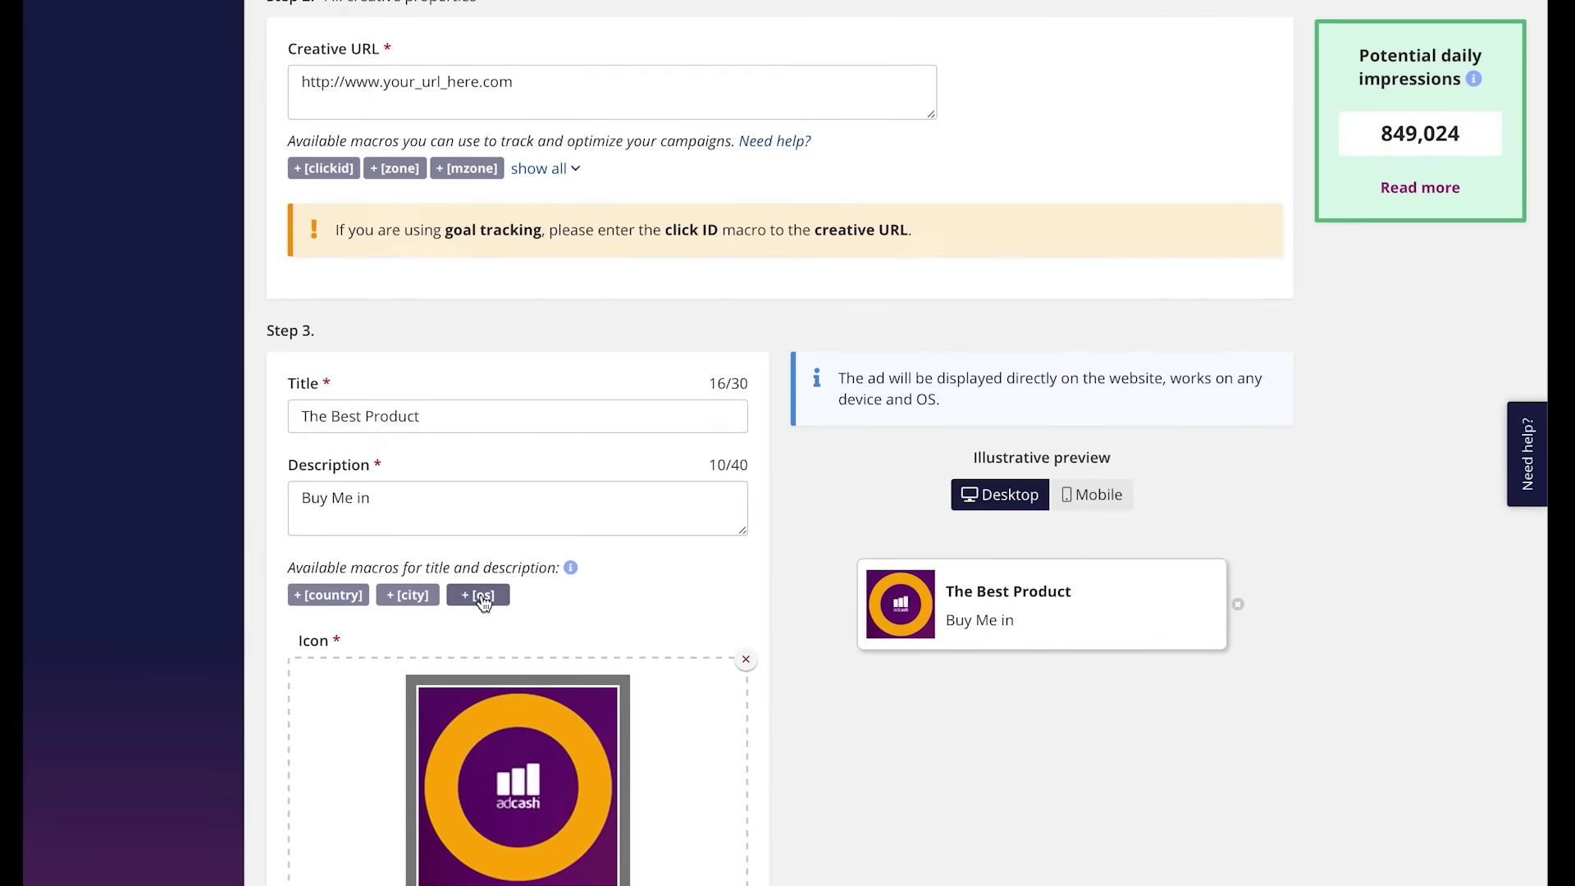
Insert the [country], [city] and [os] macros into the description and save the creative
left_click(332, 599)
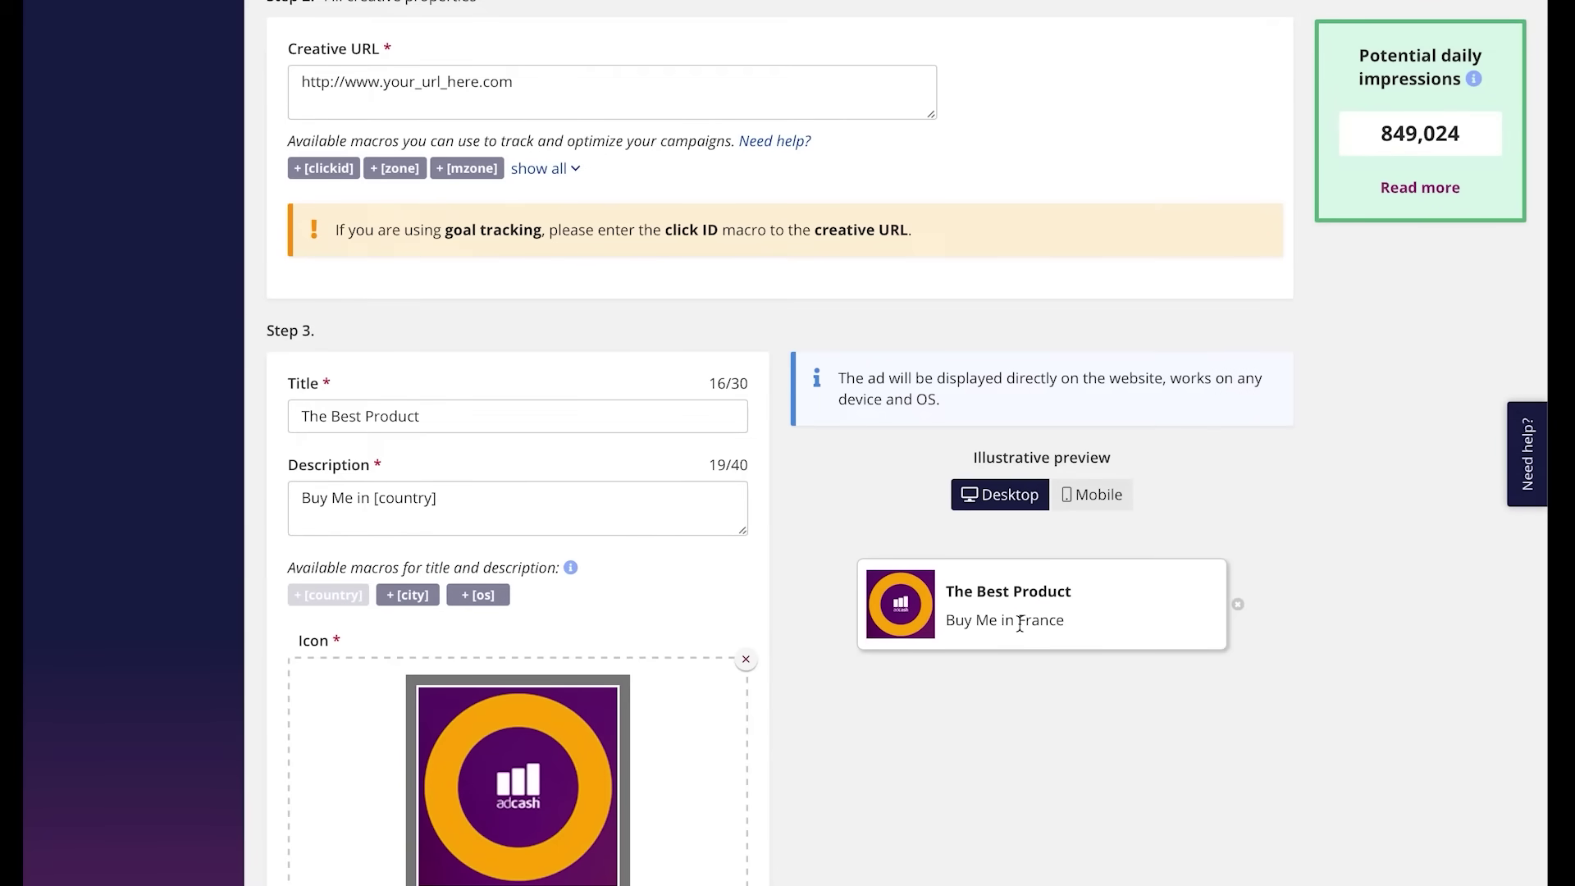
left_click_drag(1021, 625, 1106, 632)
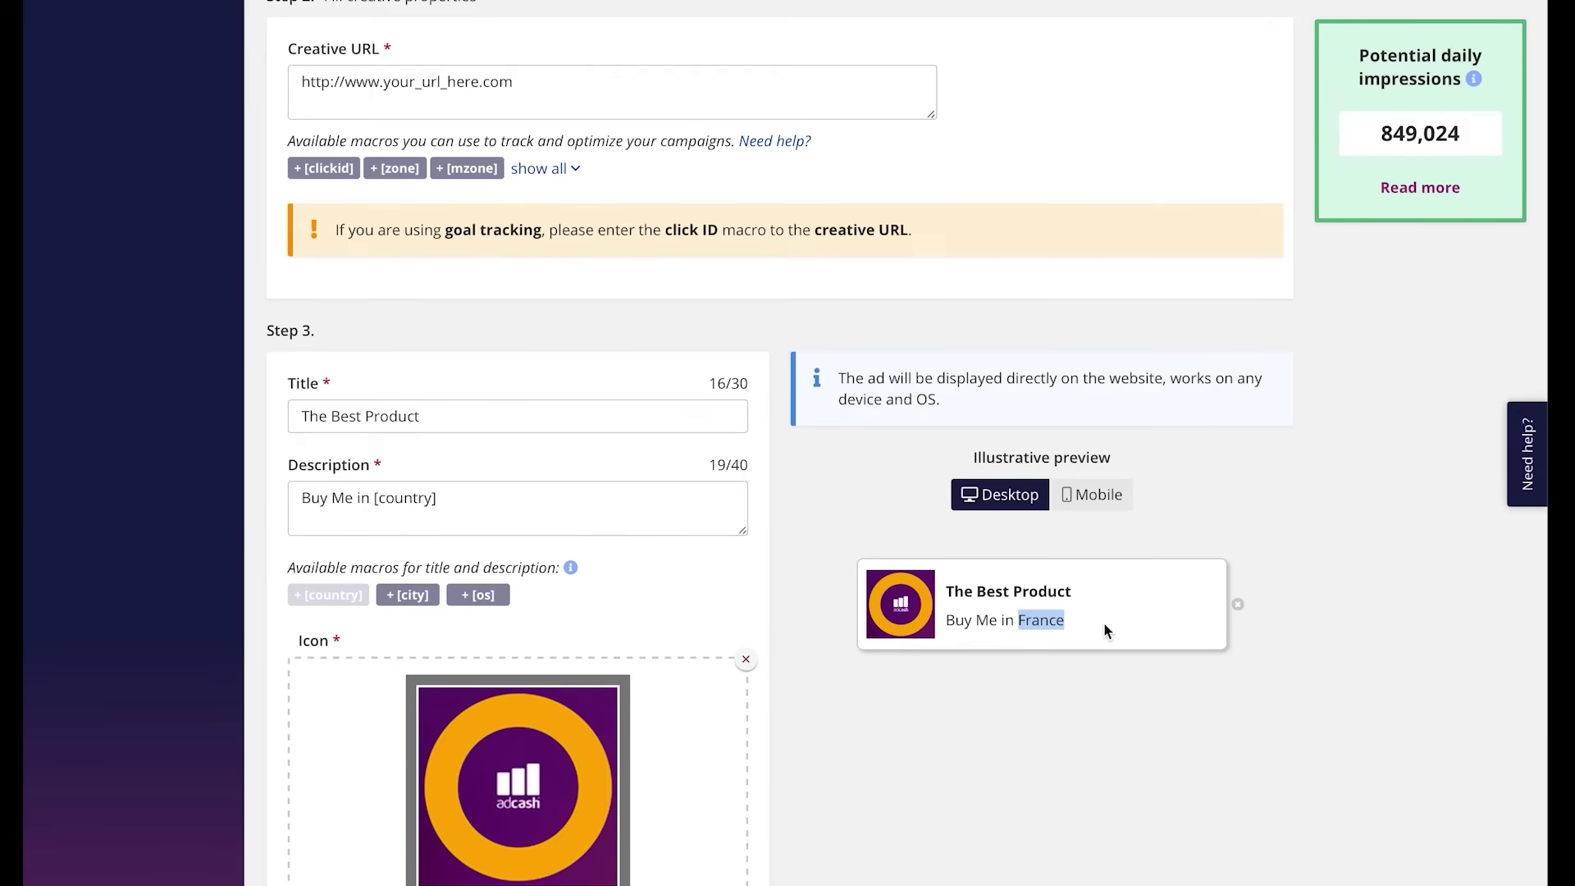
left_click(414, 599)
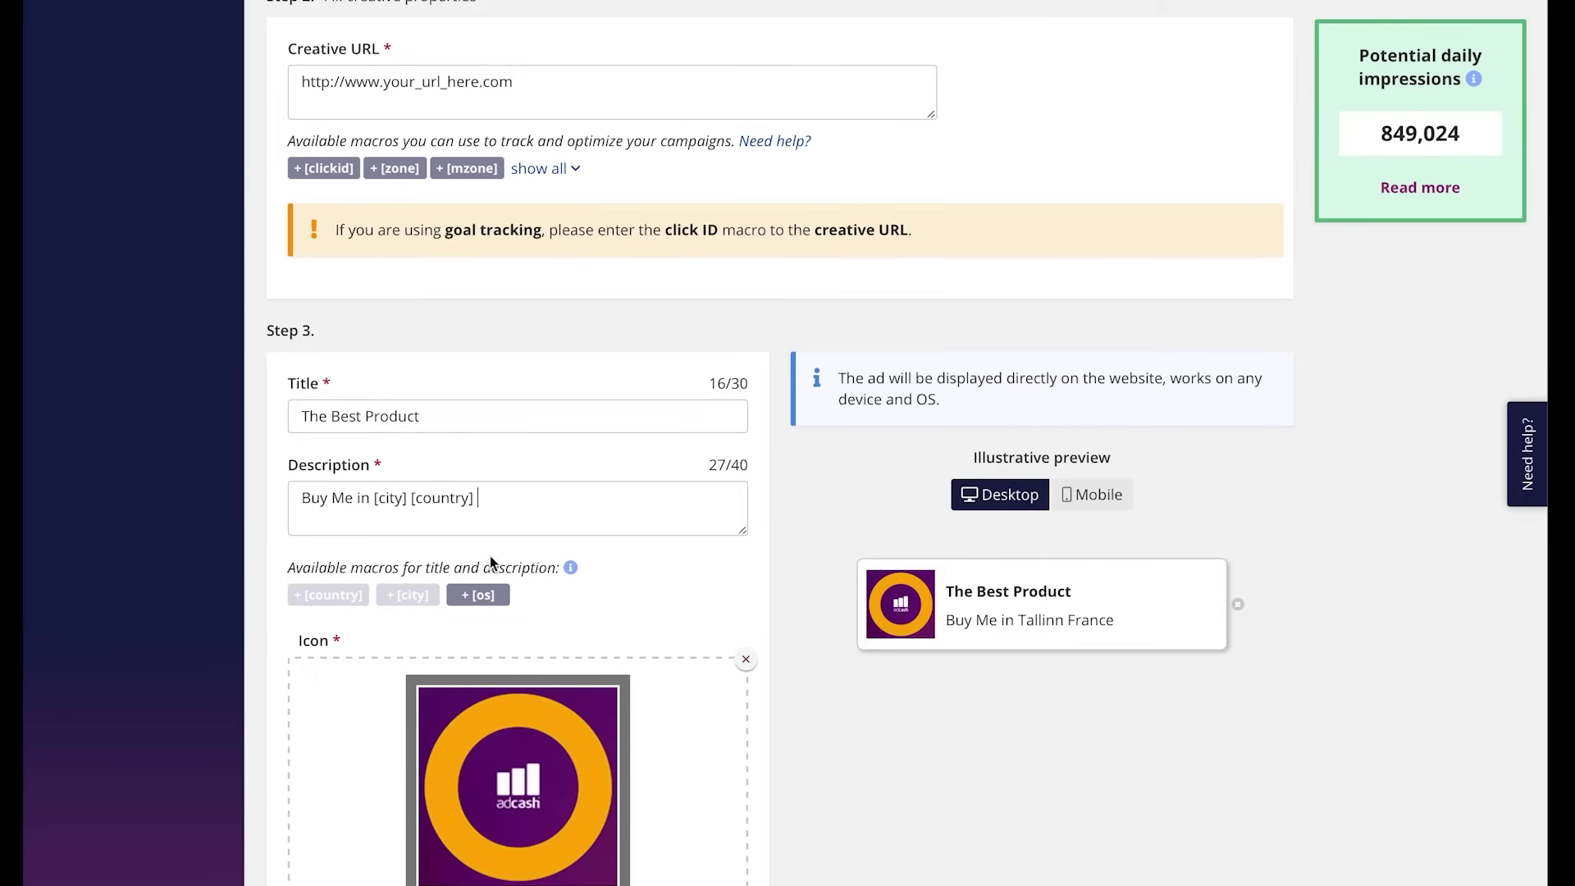
left_click(478, 595)
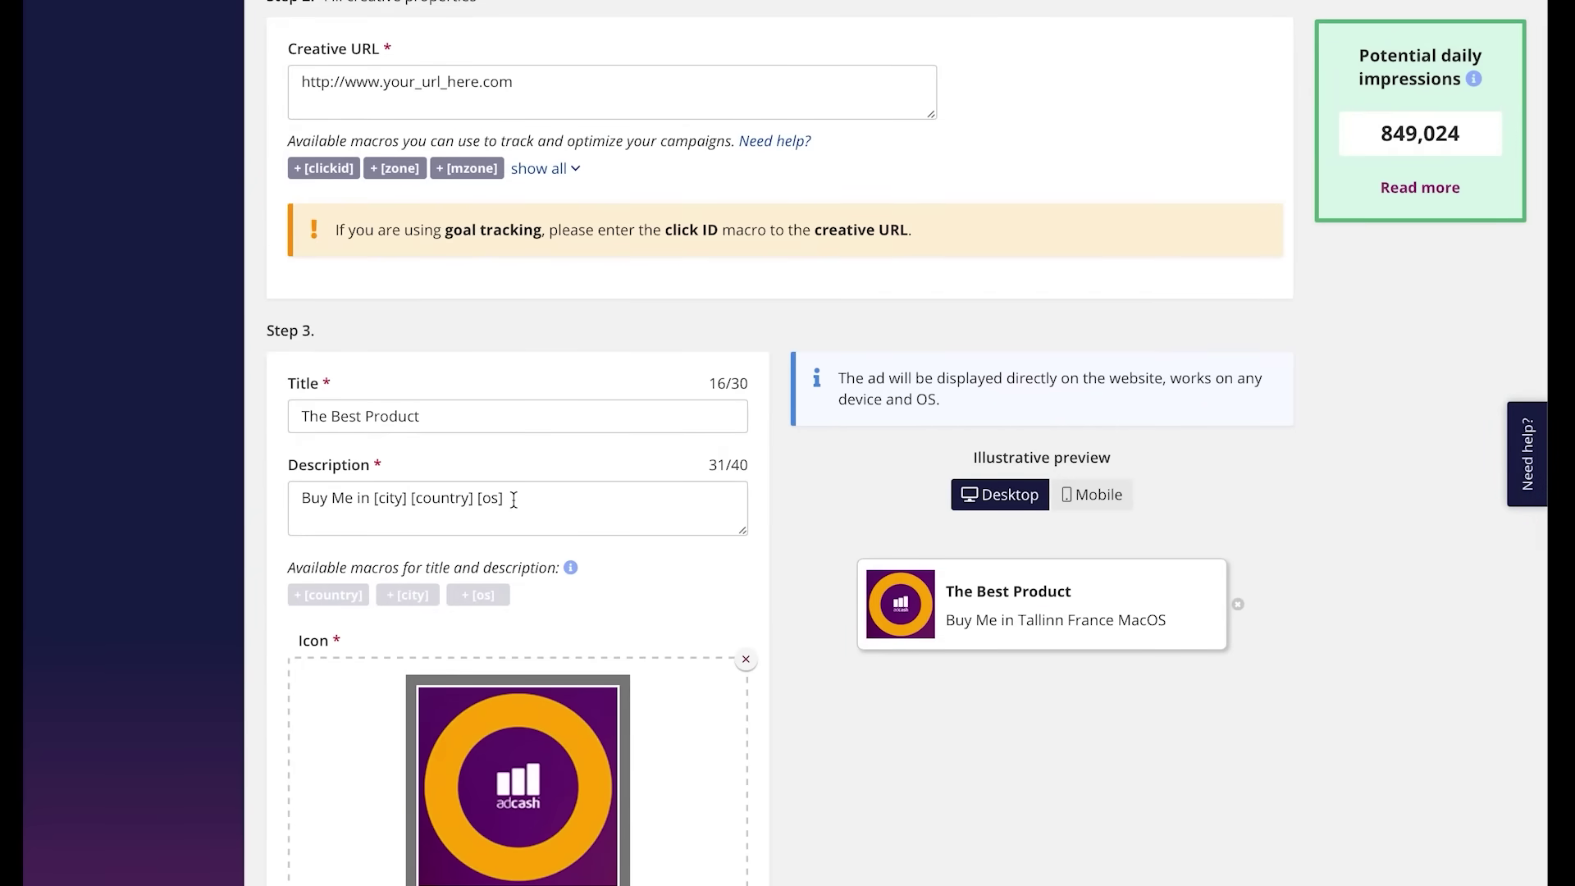
scroll(513, 499, "down", 5)
left_click(371, 642)
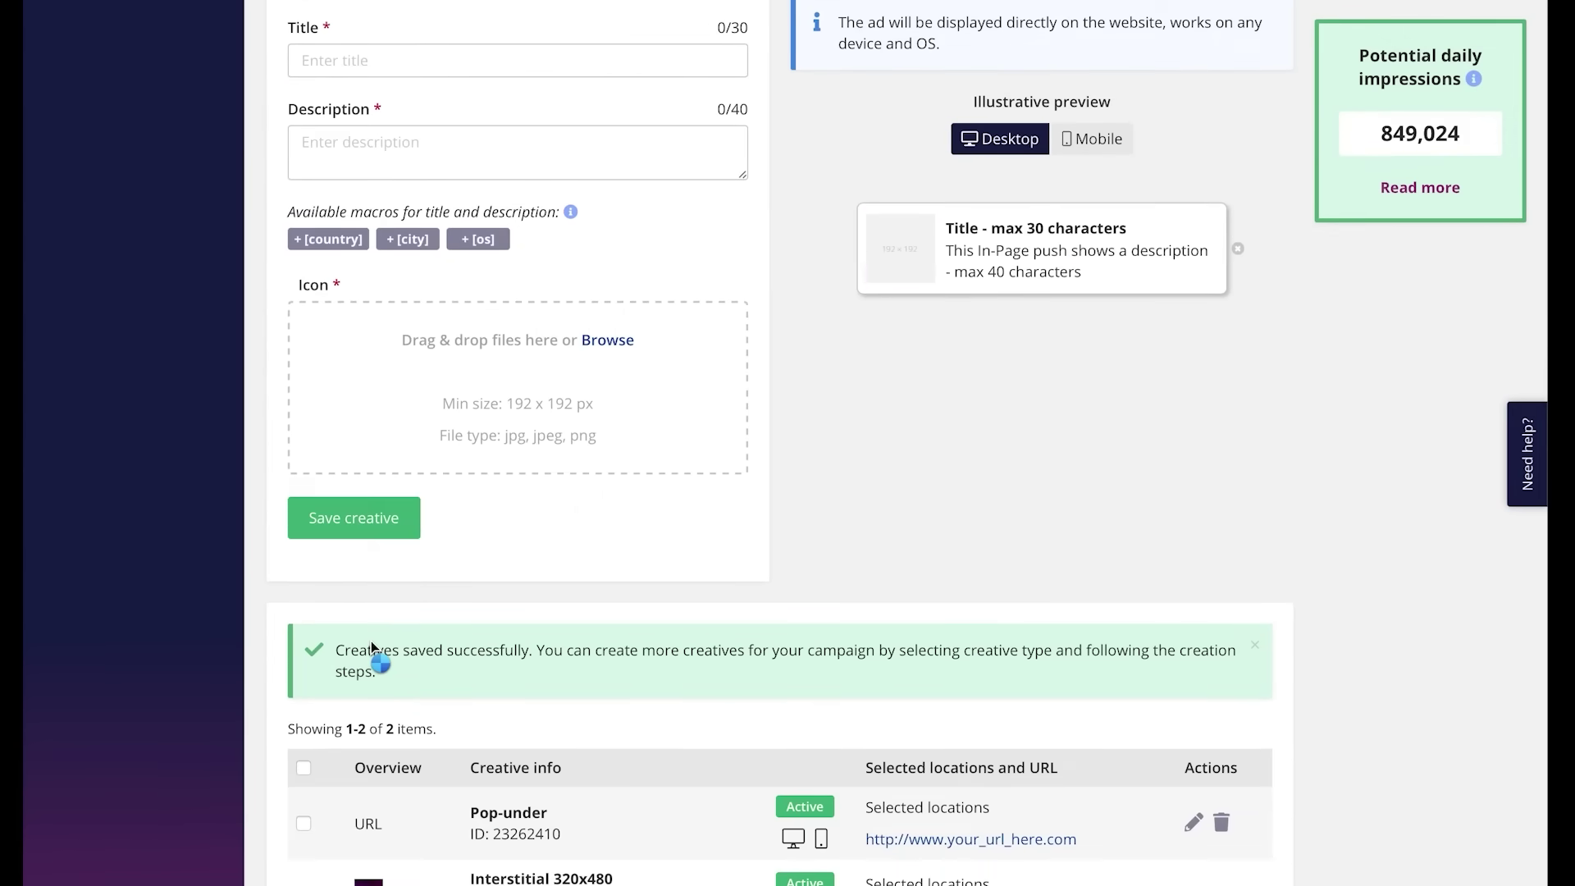
Preview the saved creative on mobile and desktop, then continue to the Budget step
scroll(372, 641, "down", 3)
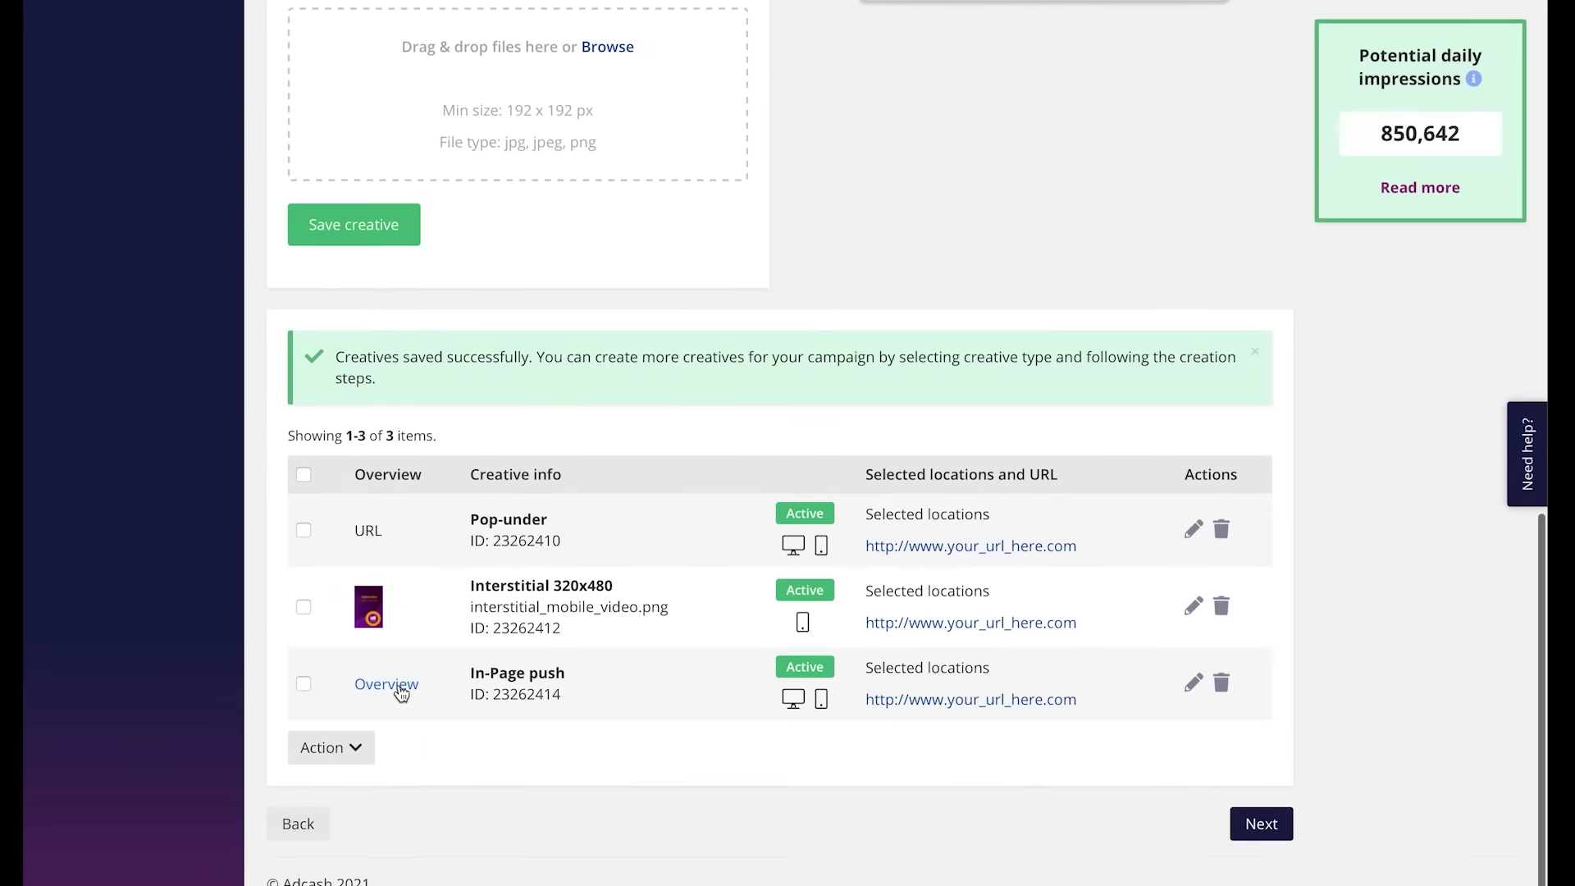
left_click(401, 692)
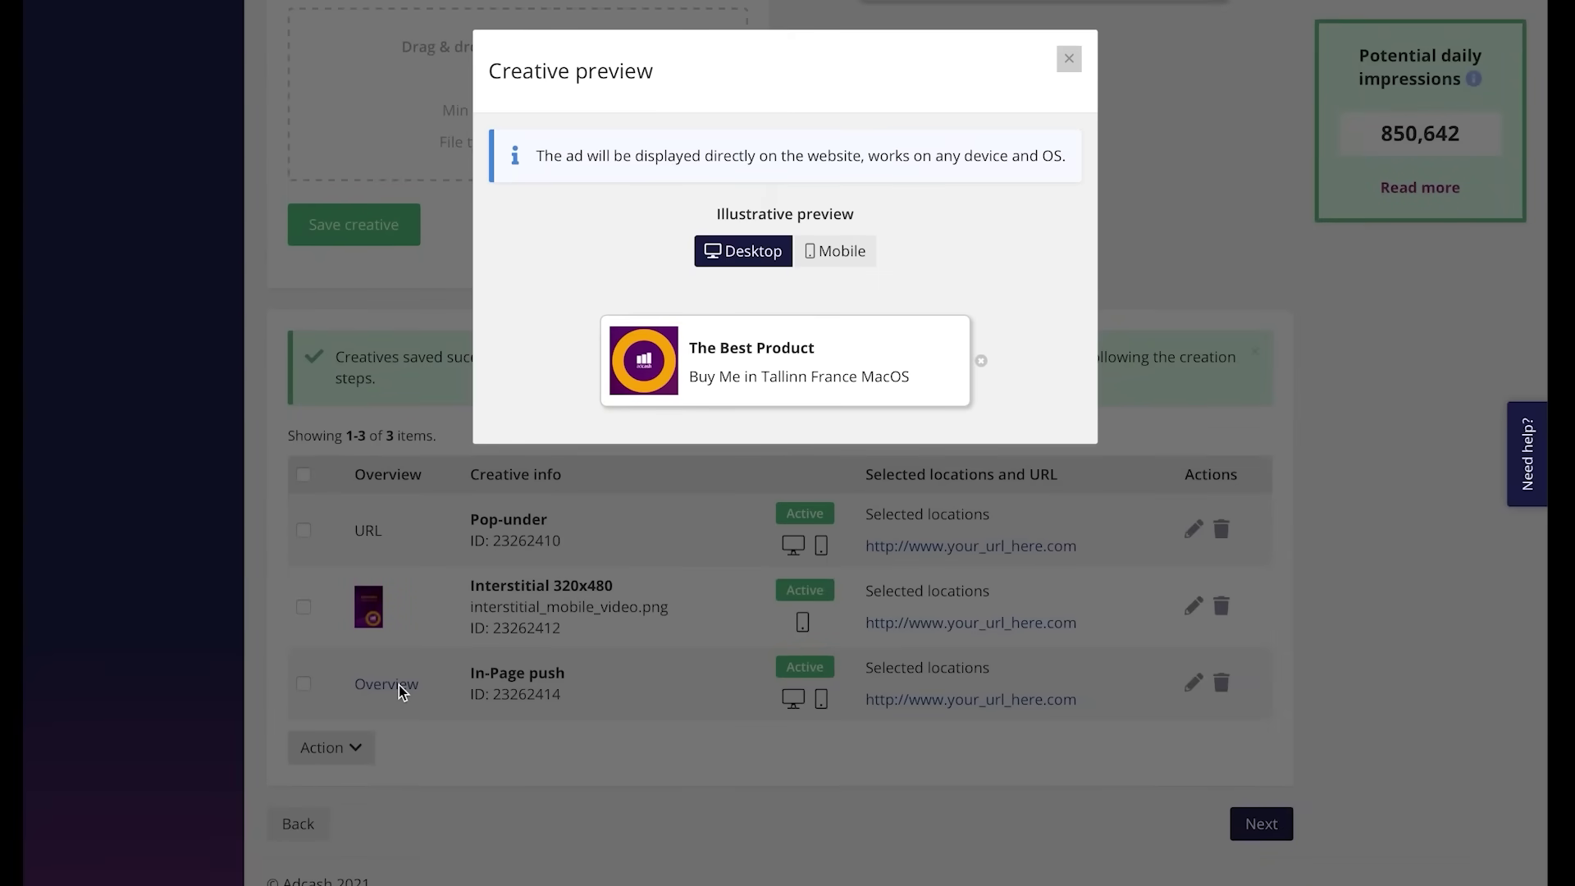
left_click(833, 253)
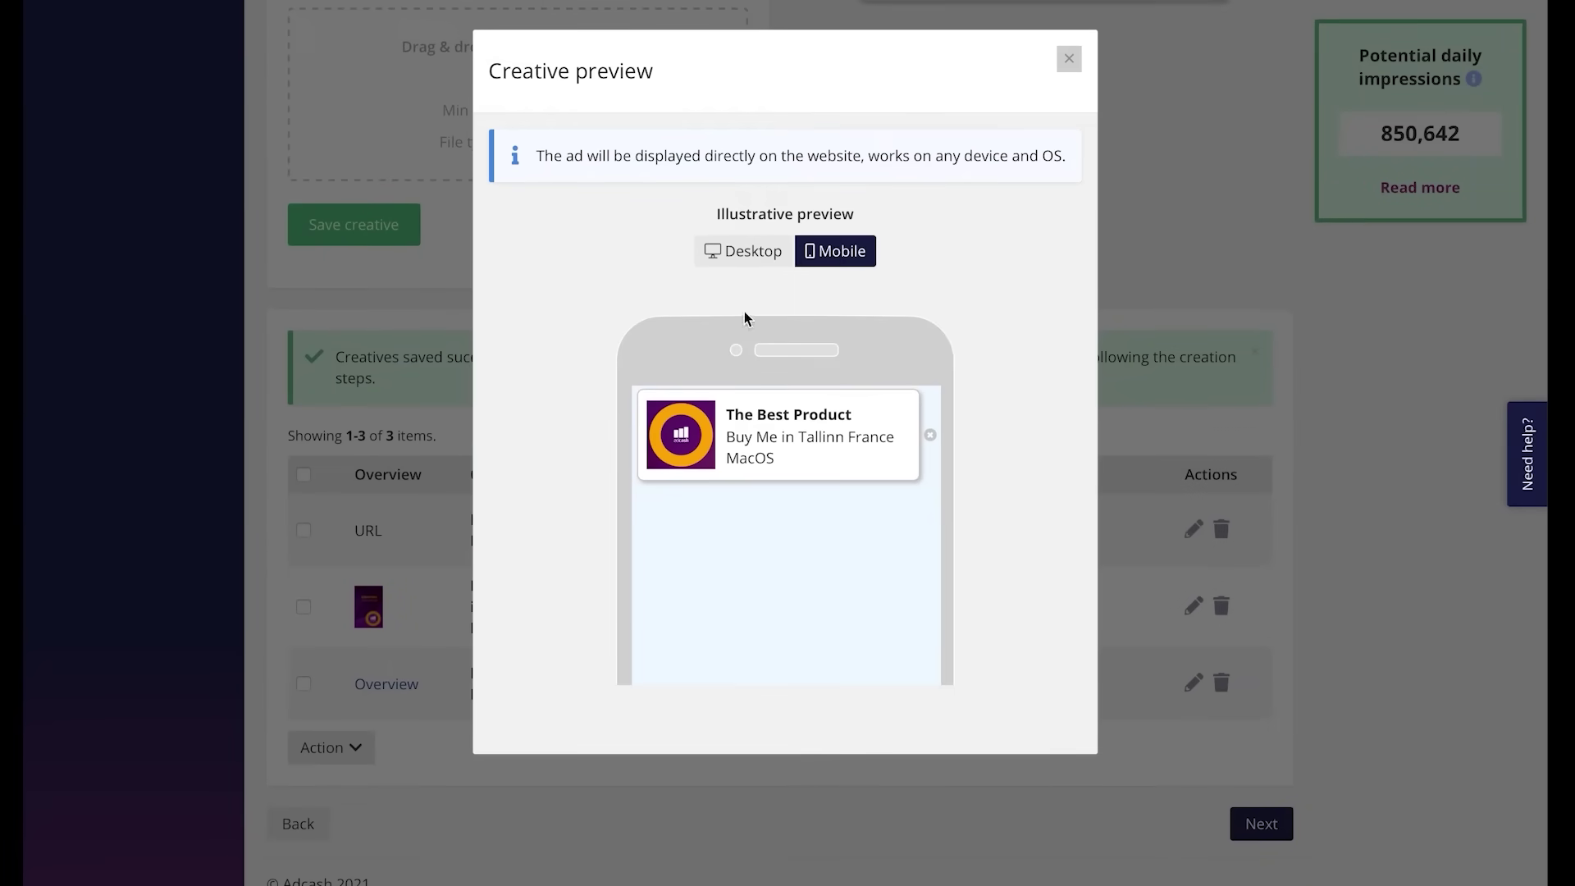
left_click(745, 251)
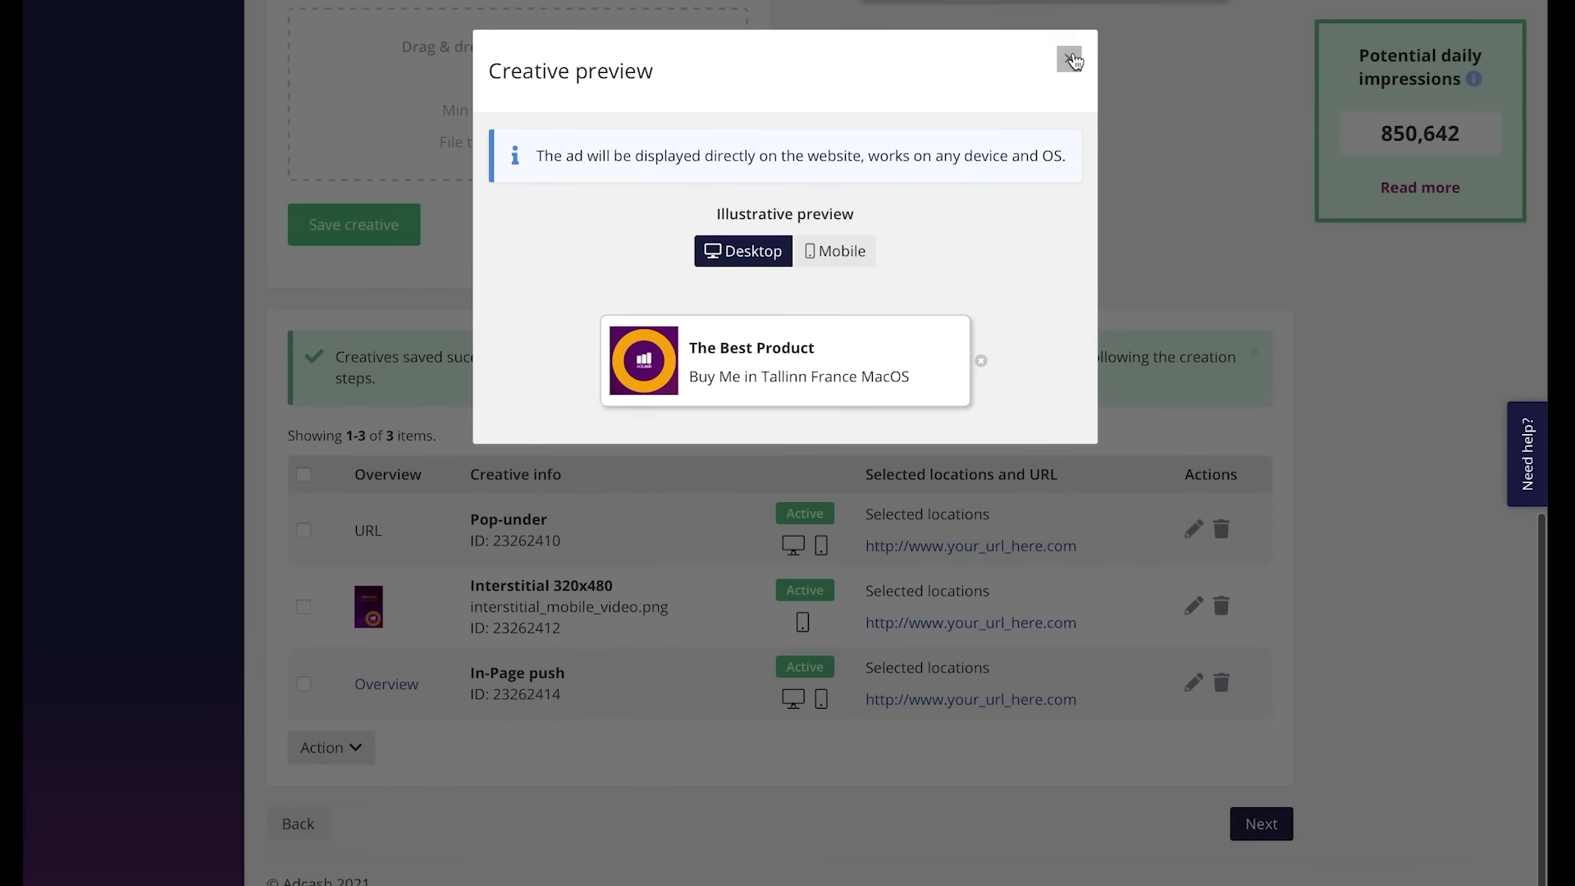
left_click(1070, 59)
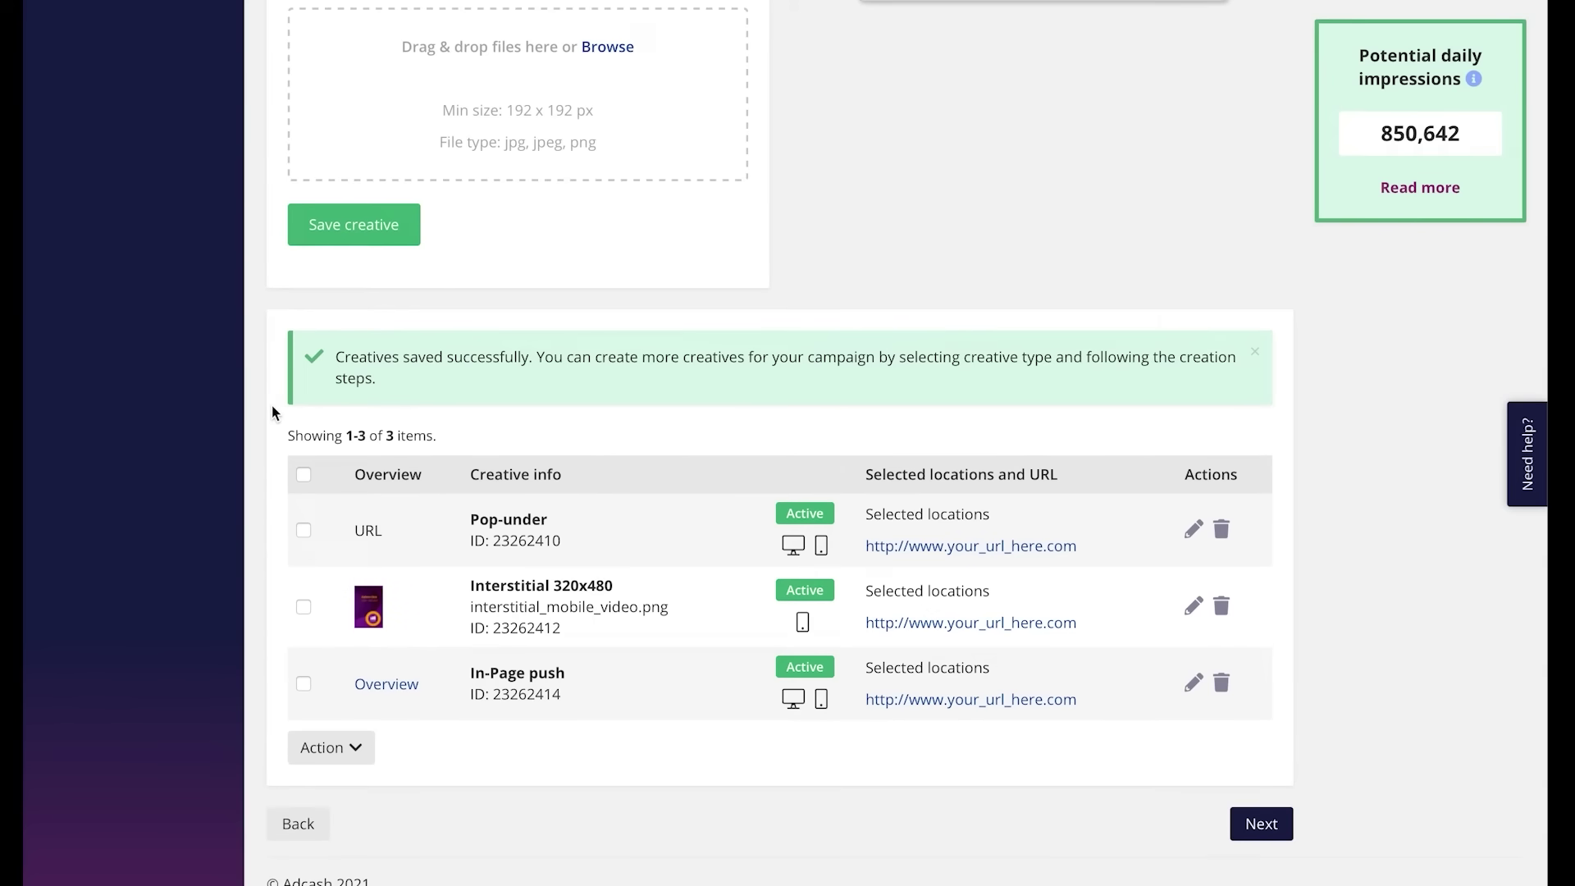
left_click(1277, 825)
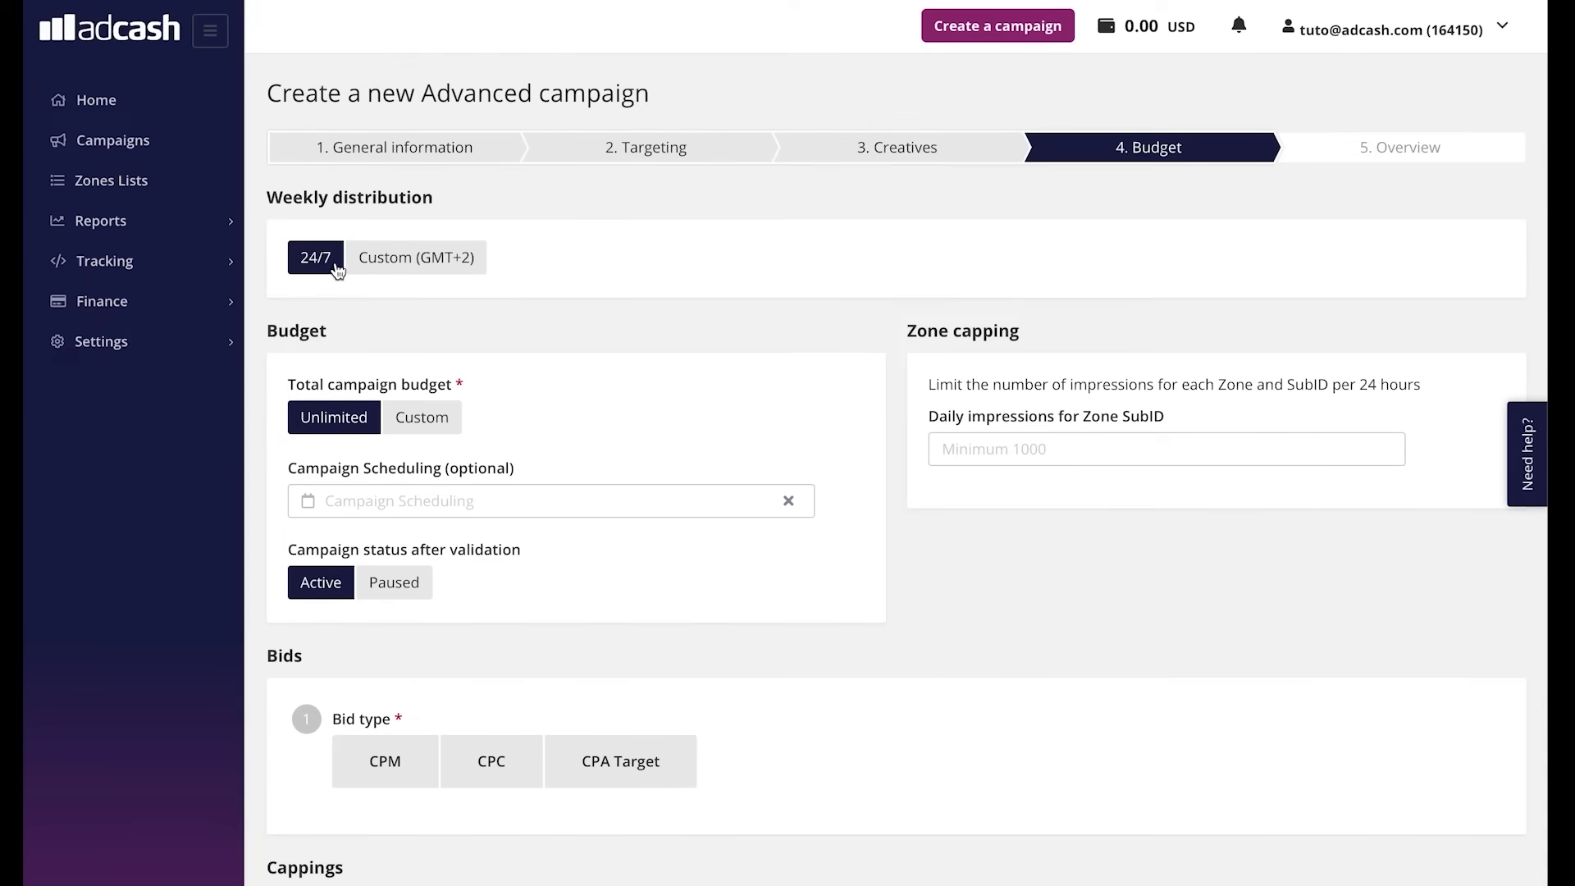
left_click(387, 271)
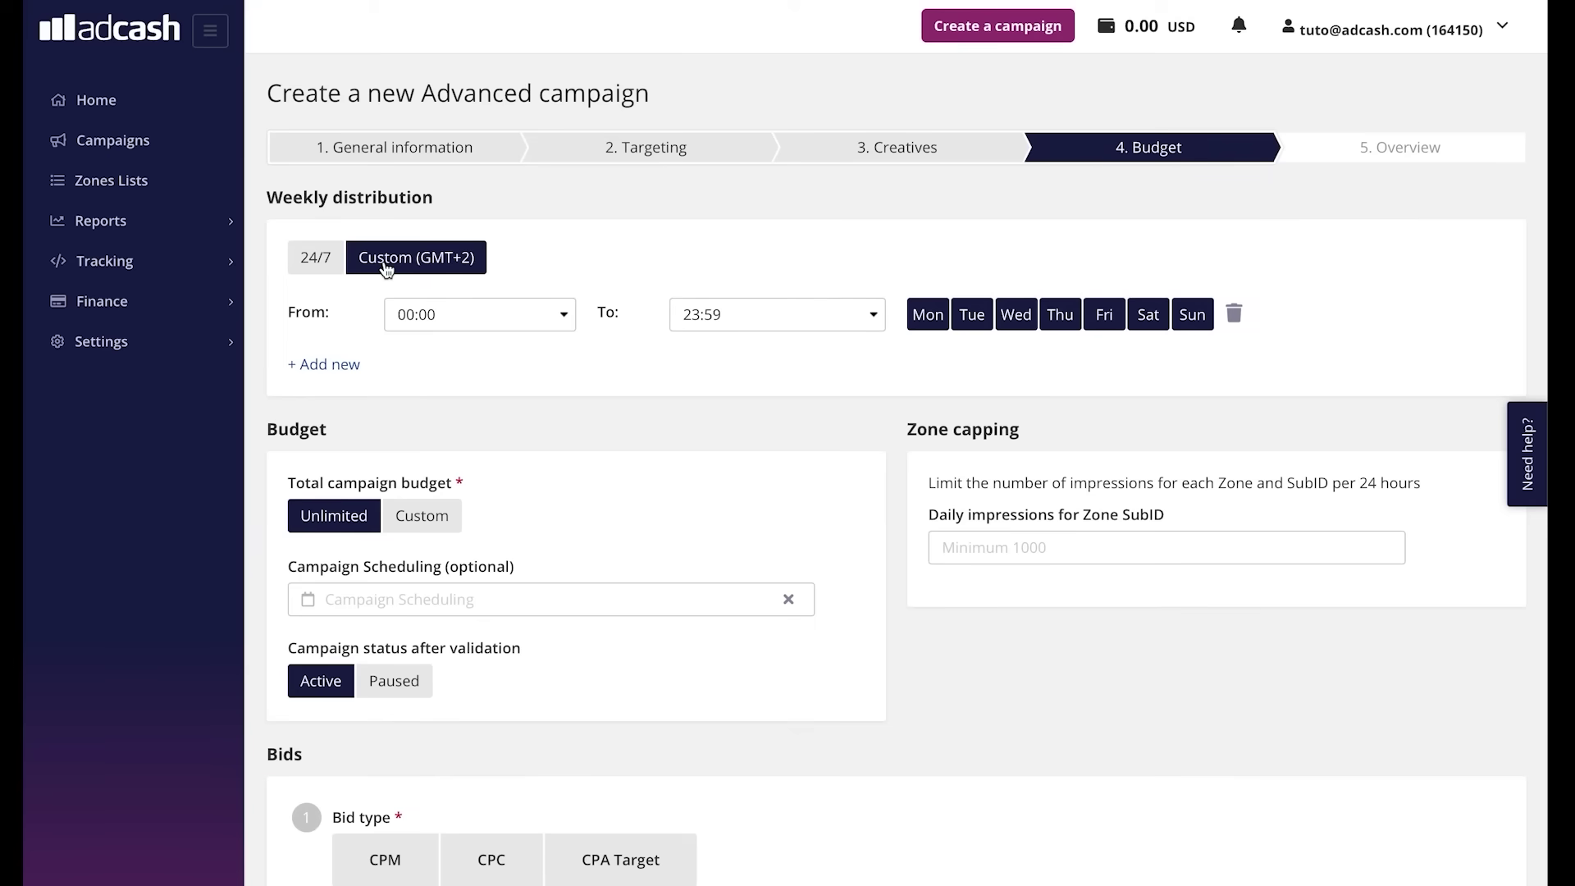
left_click(436, 314)
left_click(417, 460)
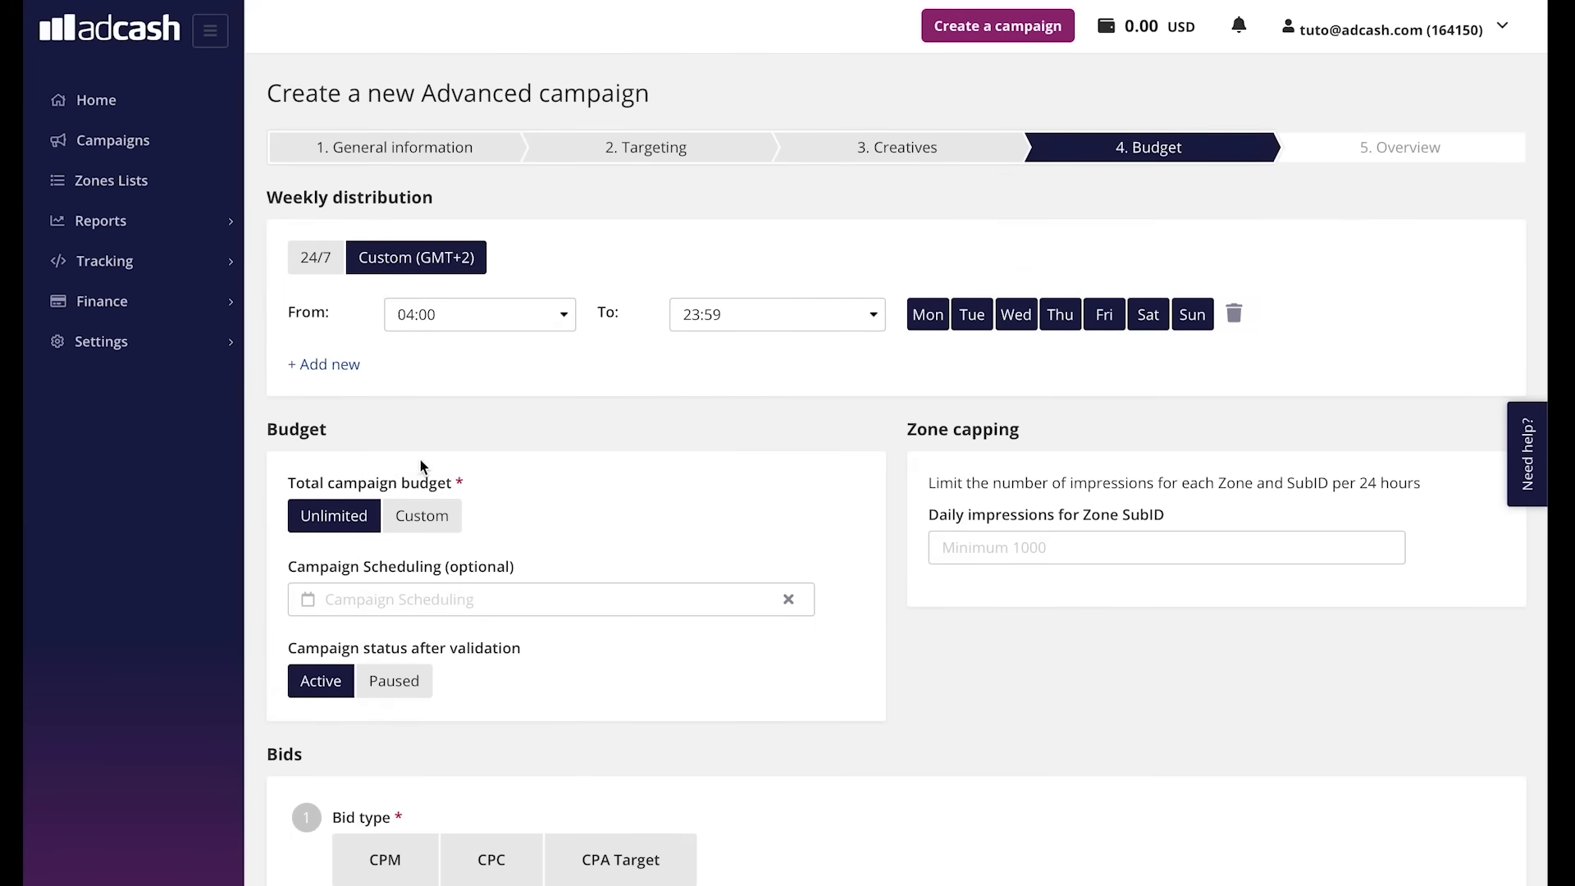
left_click(720, 316)
left_click(765, 182)
left_click(920, 316)
left_click(1190, 316)
left_click(1149, 318)
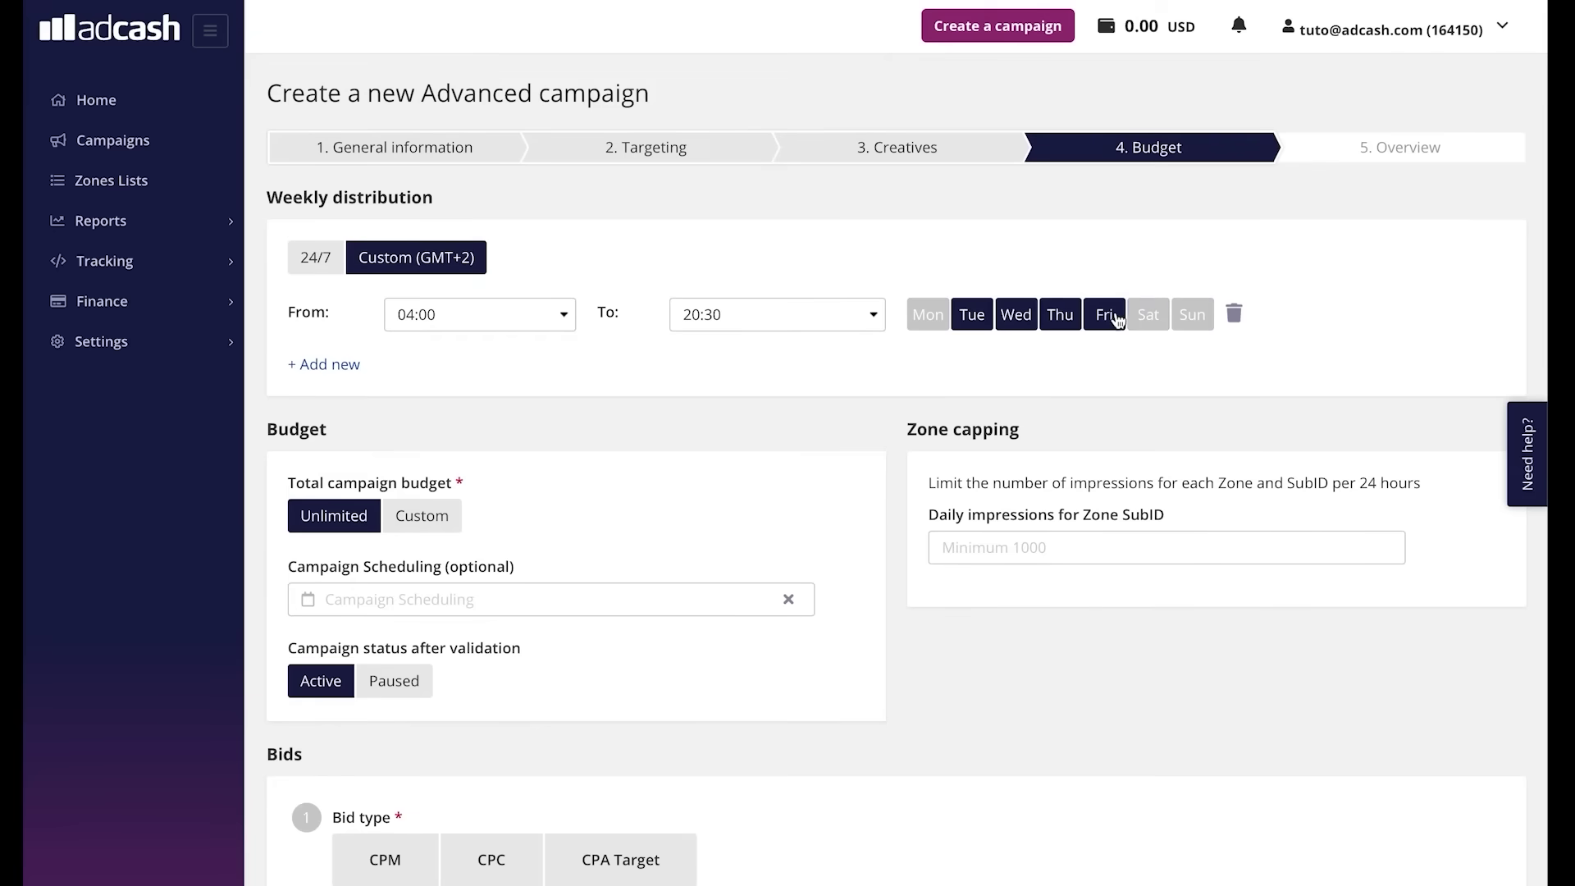
left_click(1105, 319)
left_click(925, 318)
left_click(315, 256)
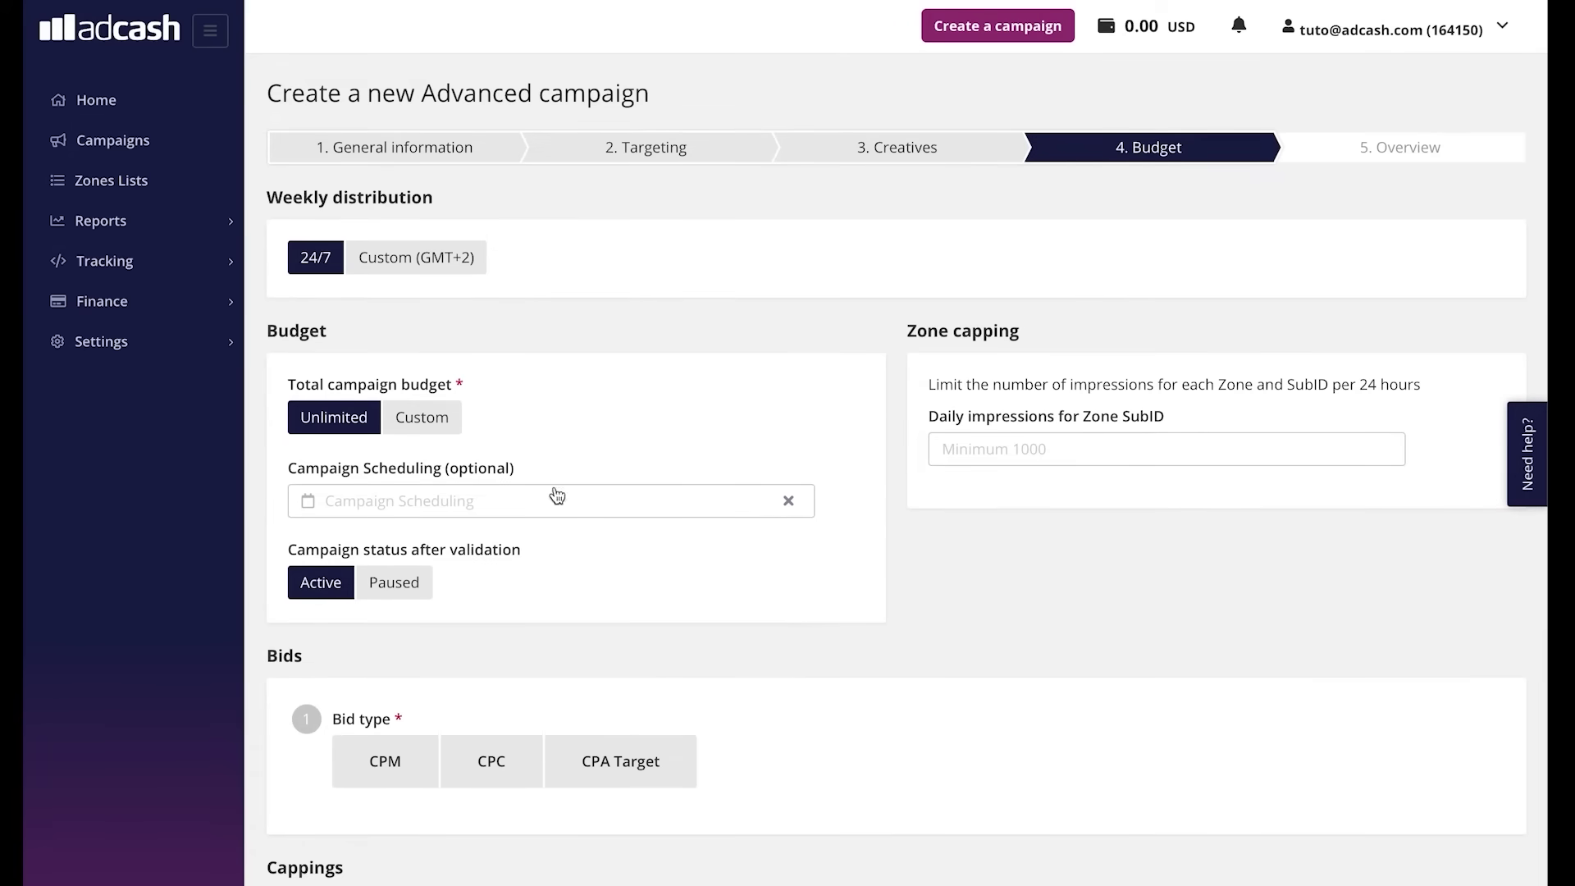
left_click(537, 507)
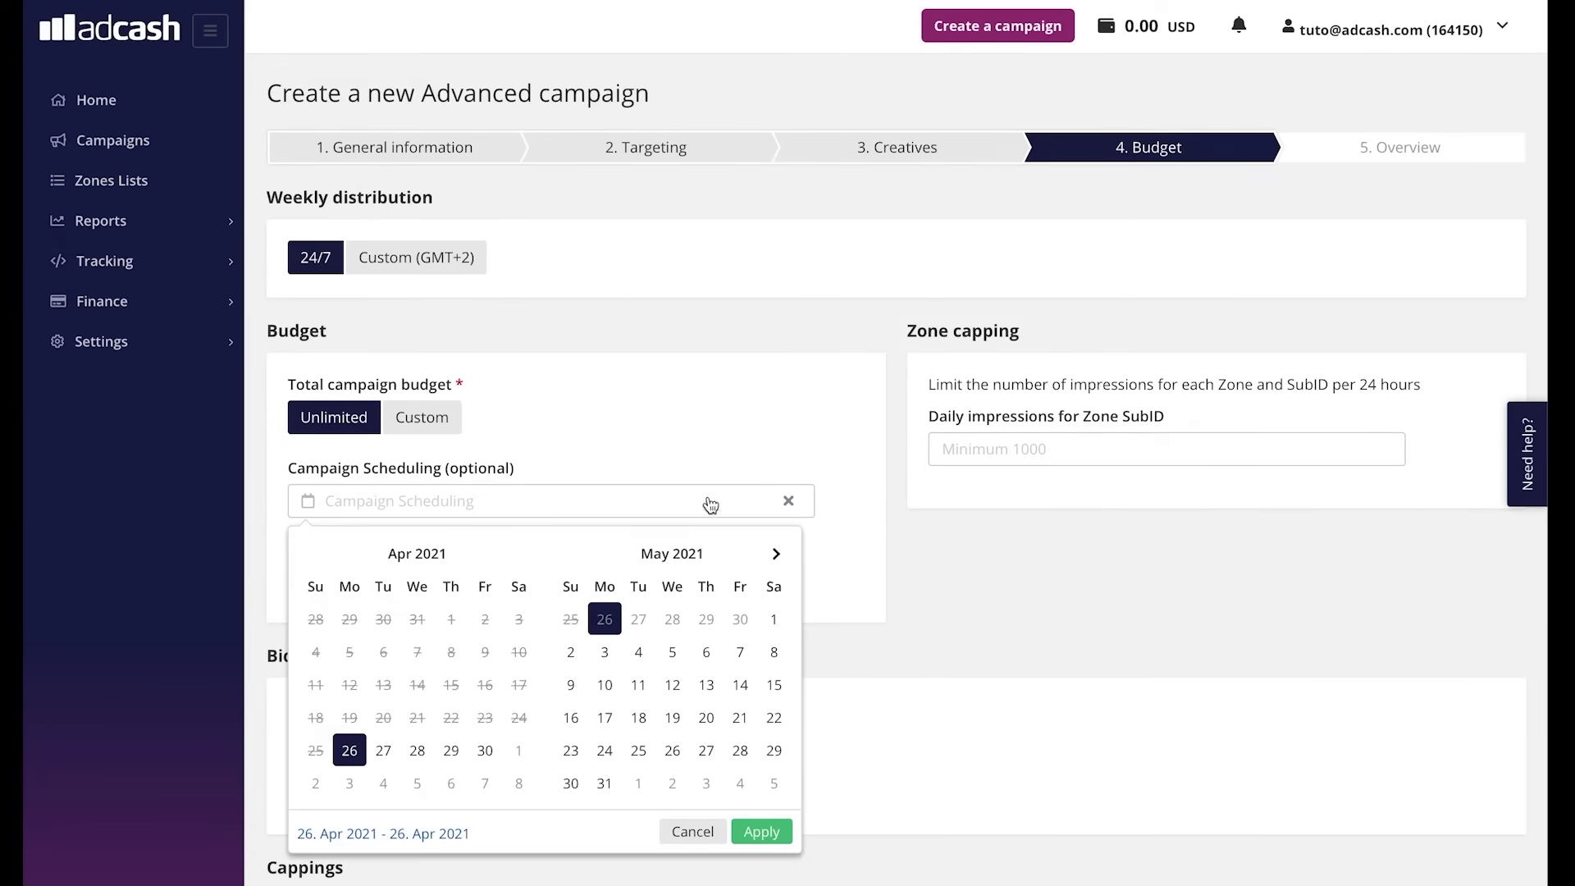
left_click(739, 497)
scroll(573, 461, "down", 3)
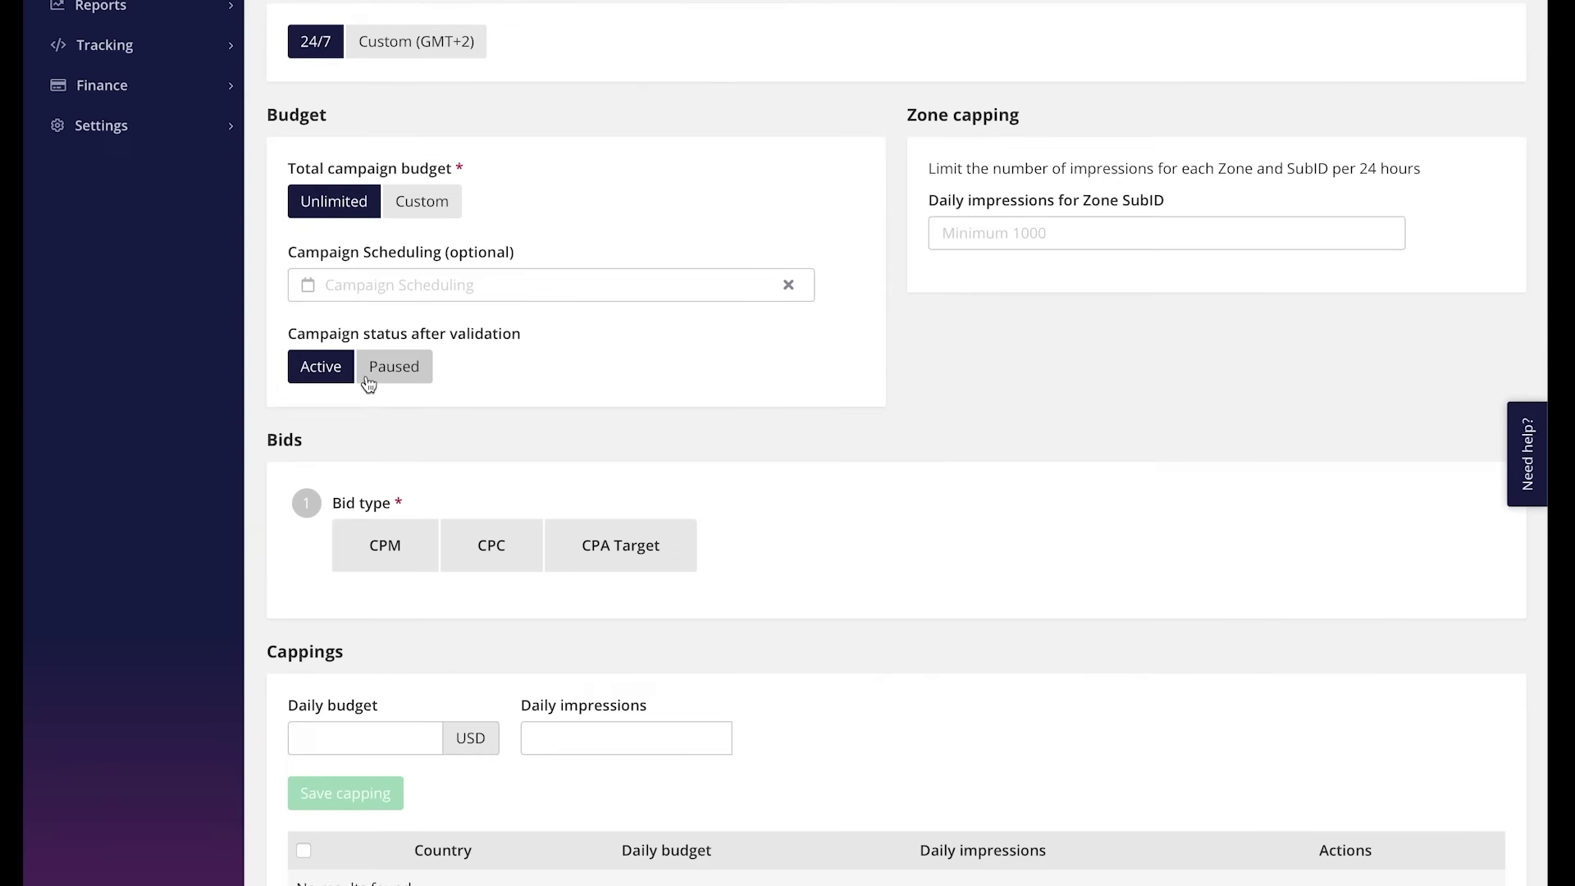
left_click(371, 379)
left_click(331, 373)
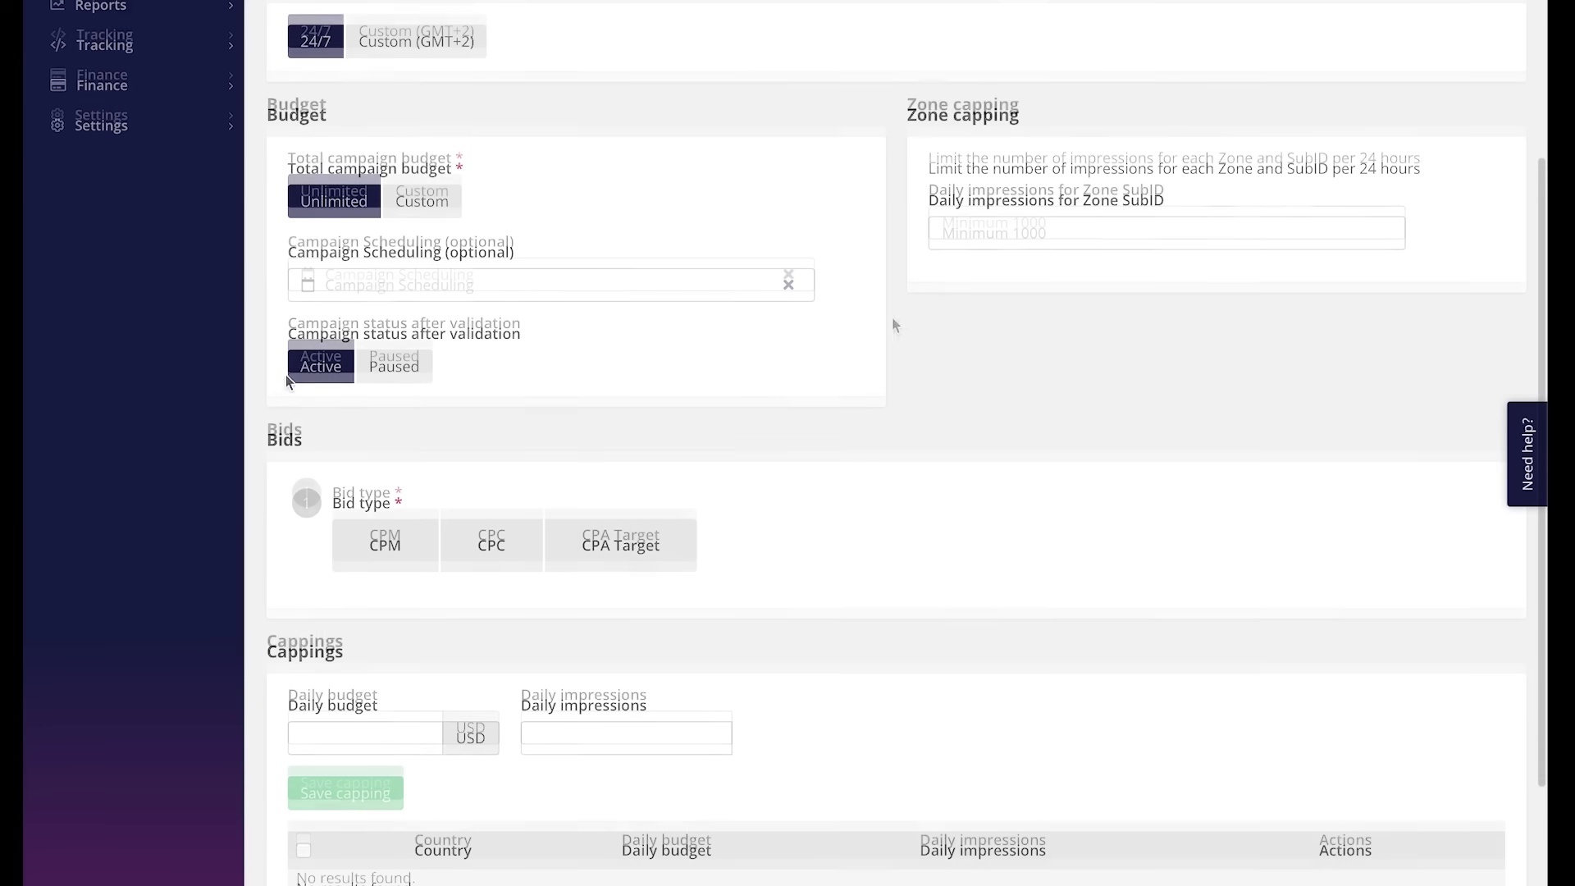
scroll(895, 324, "down", 1)
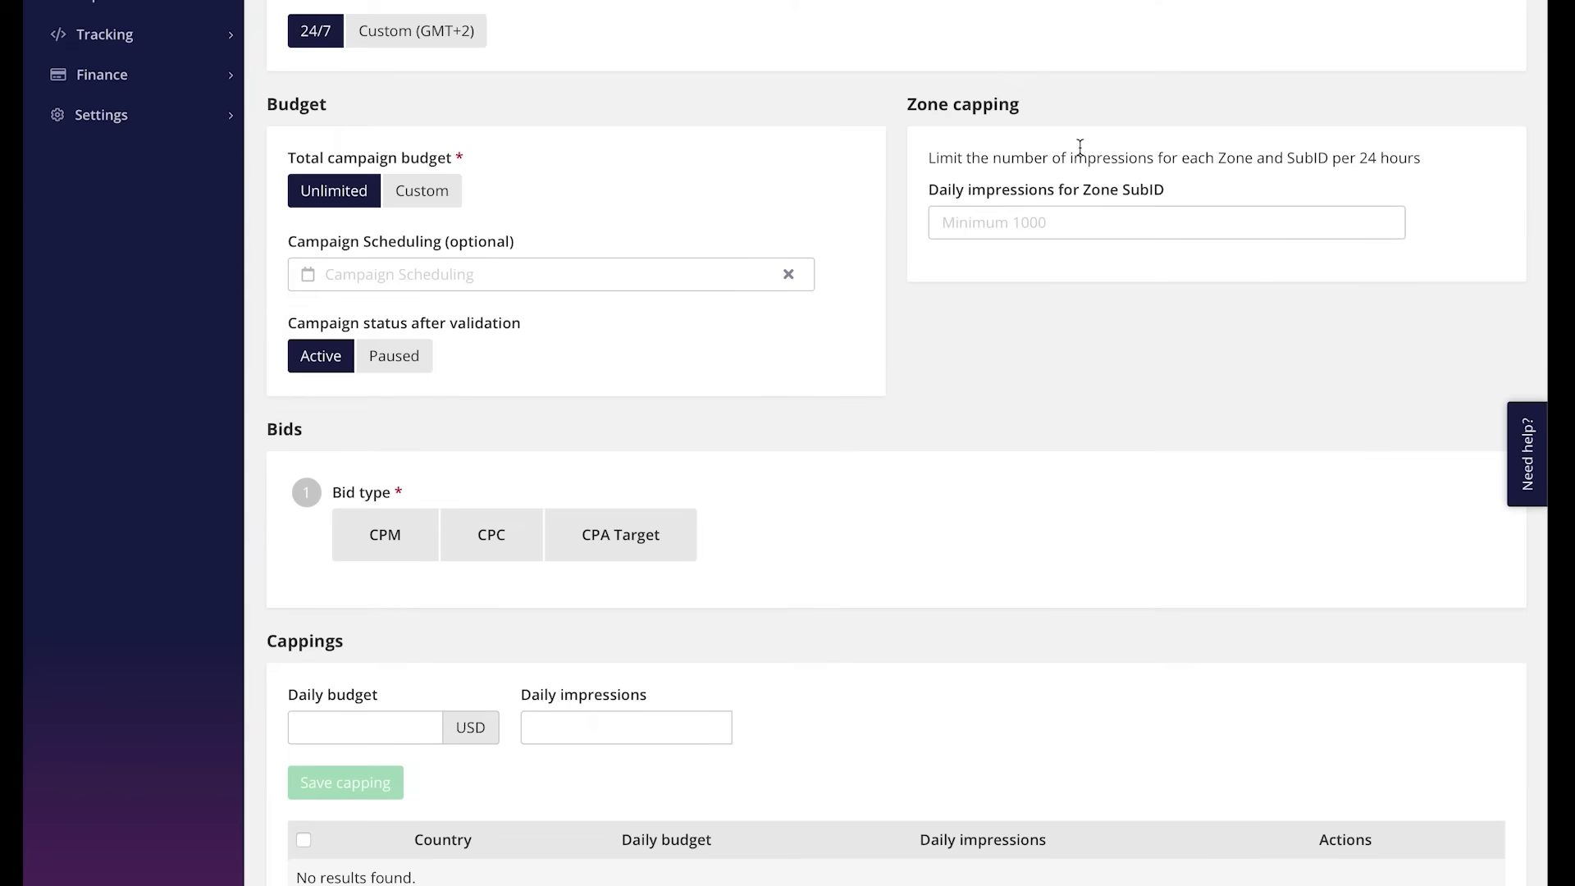
scroll(265, 384, "down", 2)
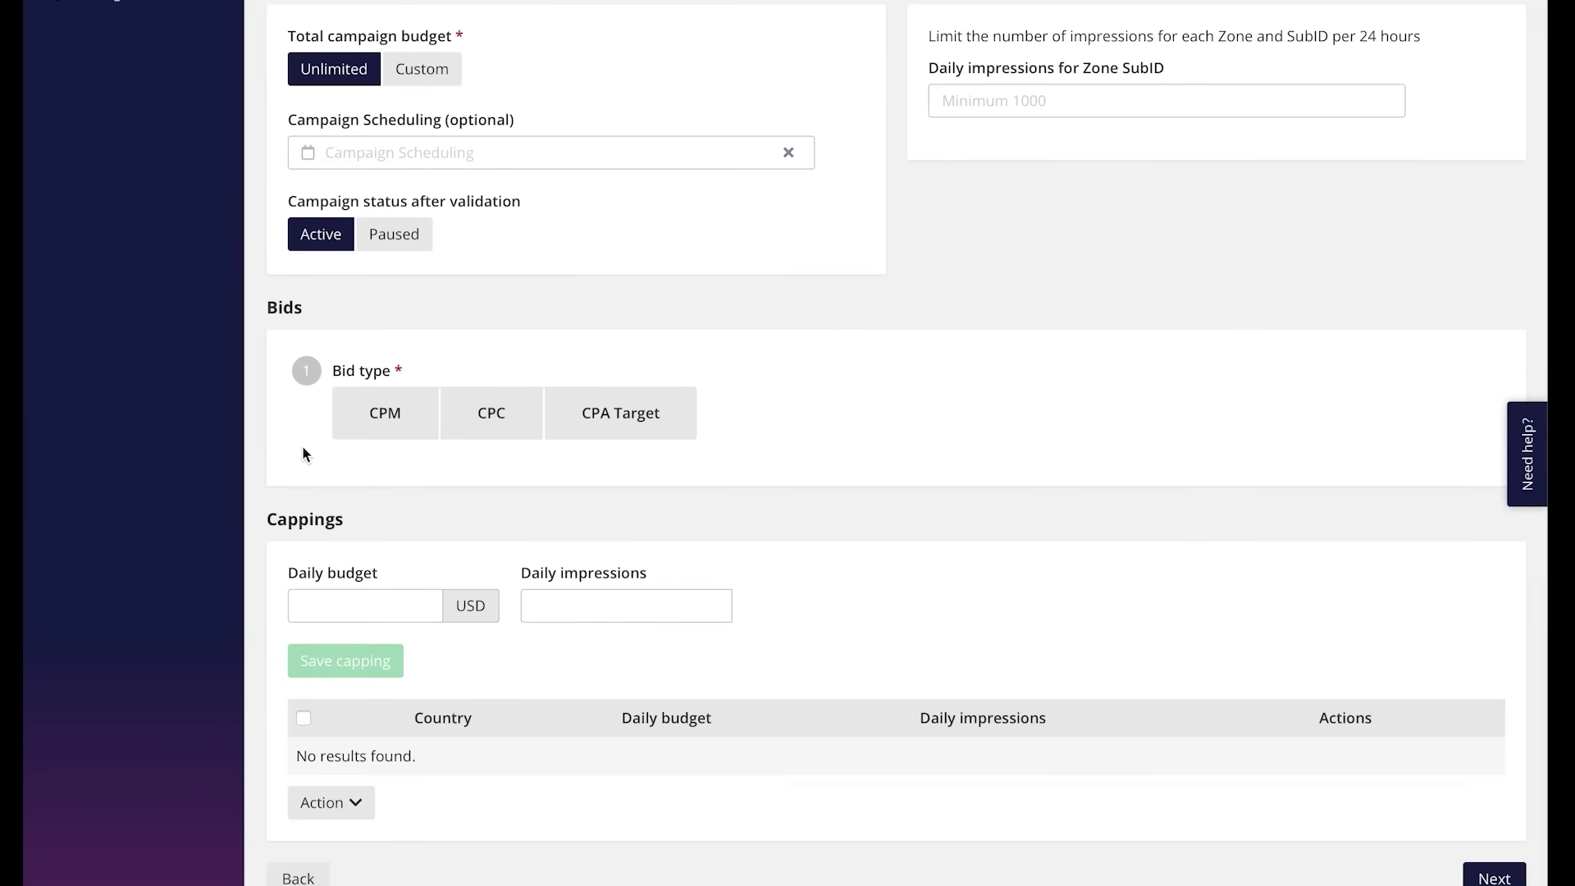
Choose CPM as the bid type and compare the one-bid and three-bids-per-country options
left_click(334, 422)
scroll(278, 558, "down", 4)
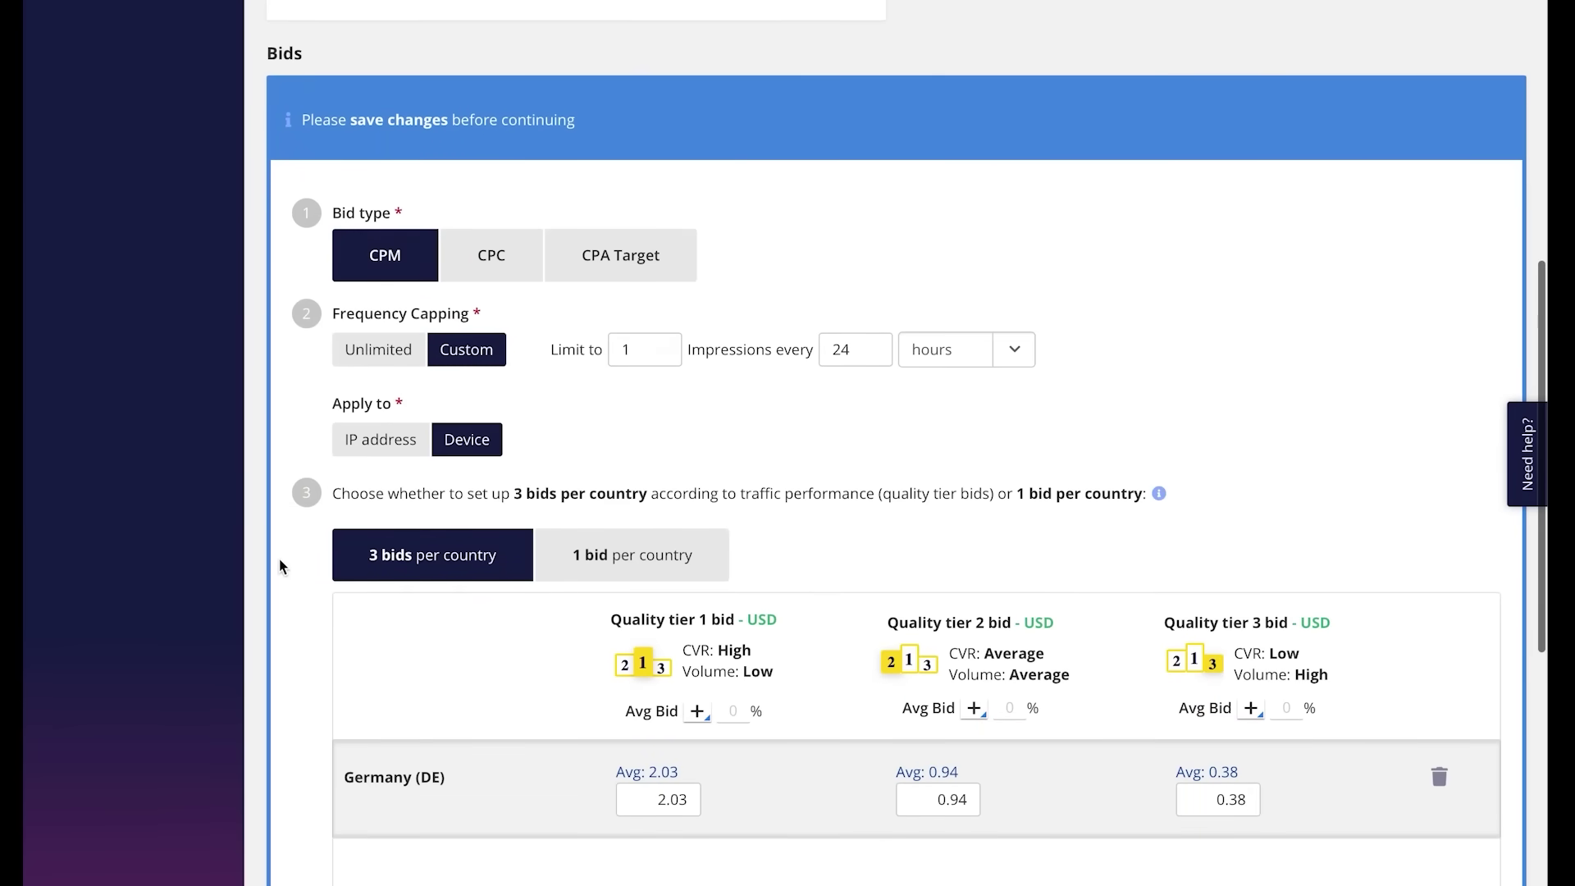
scroll(280, 566, "down", 1)
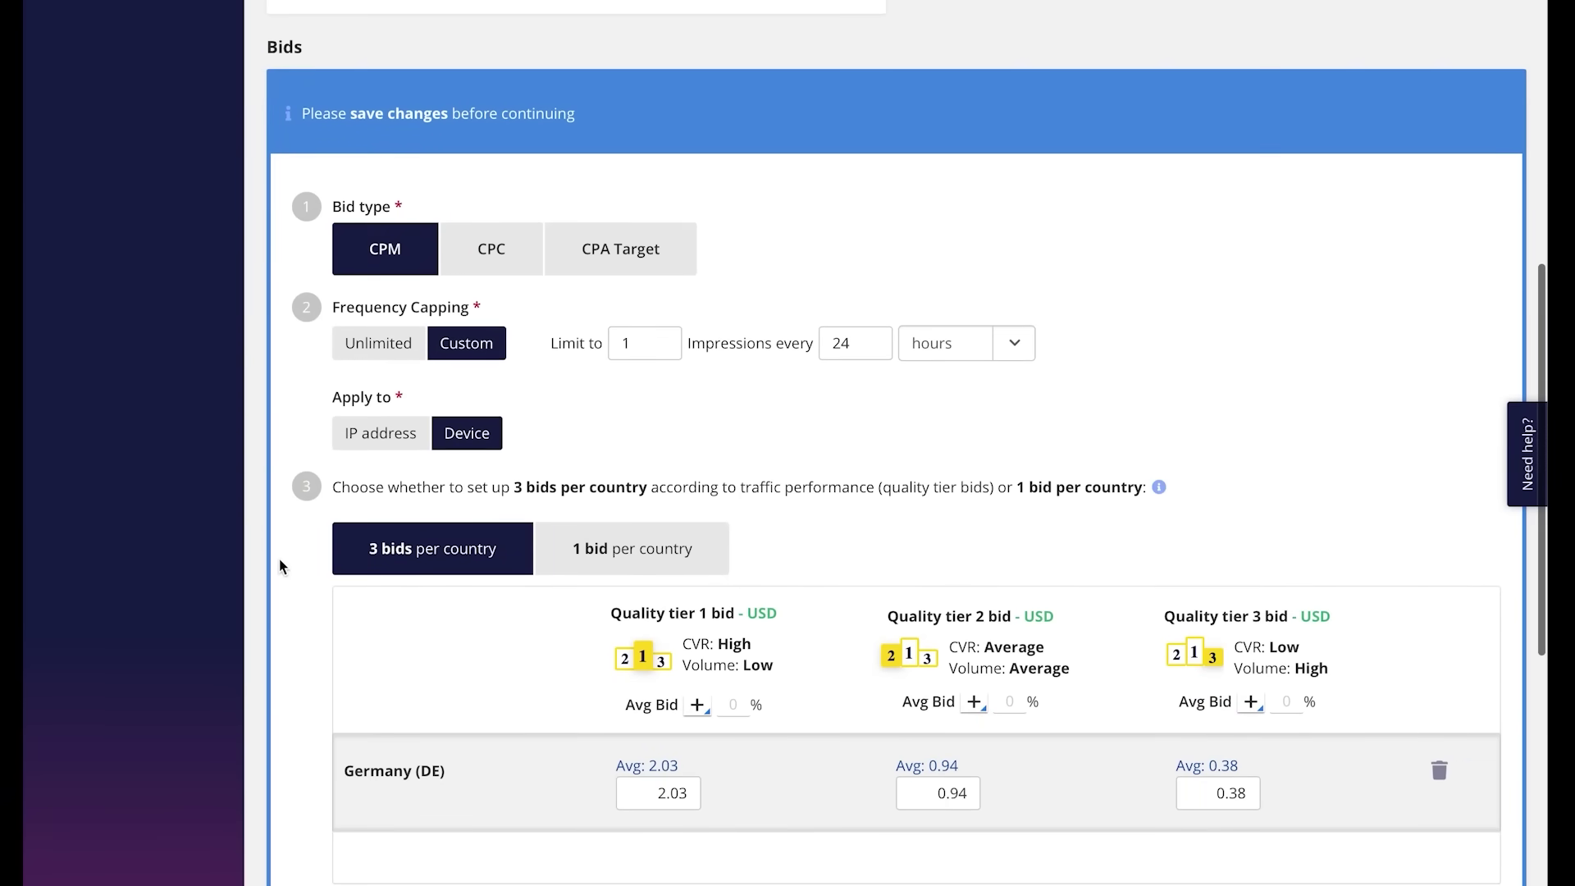
scroll(280, 566, "down", 1)
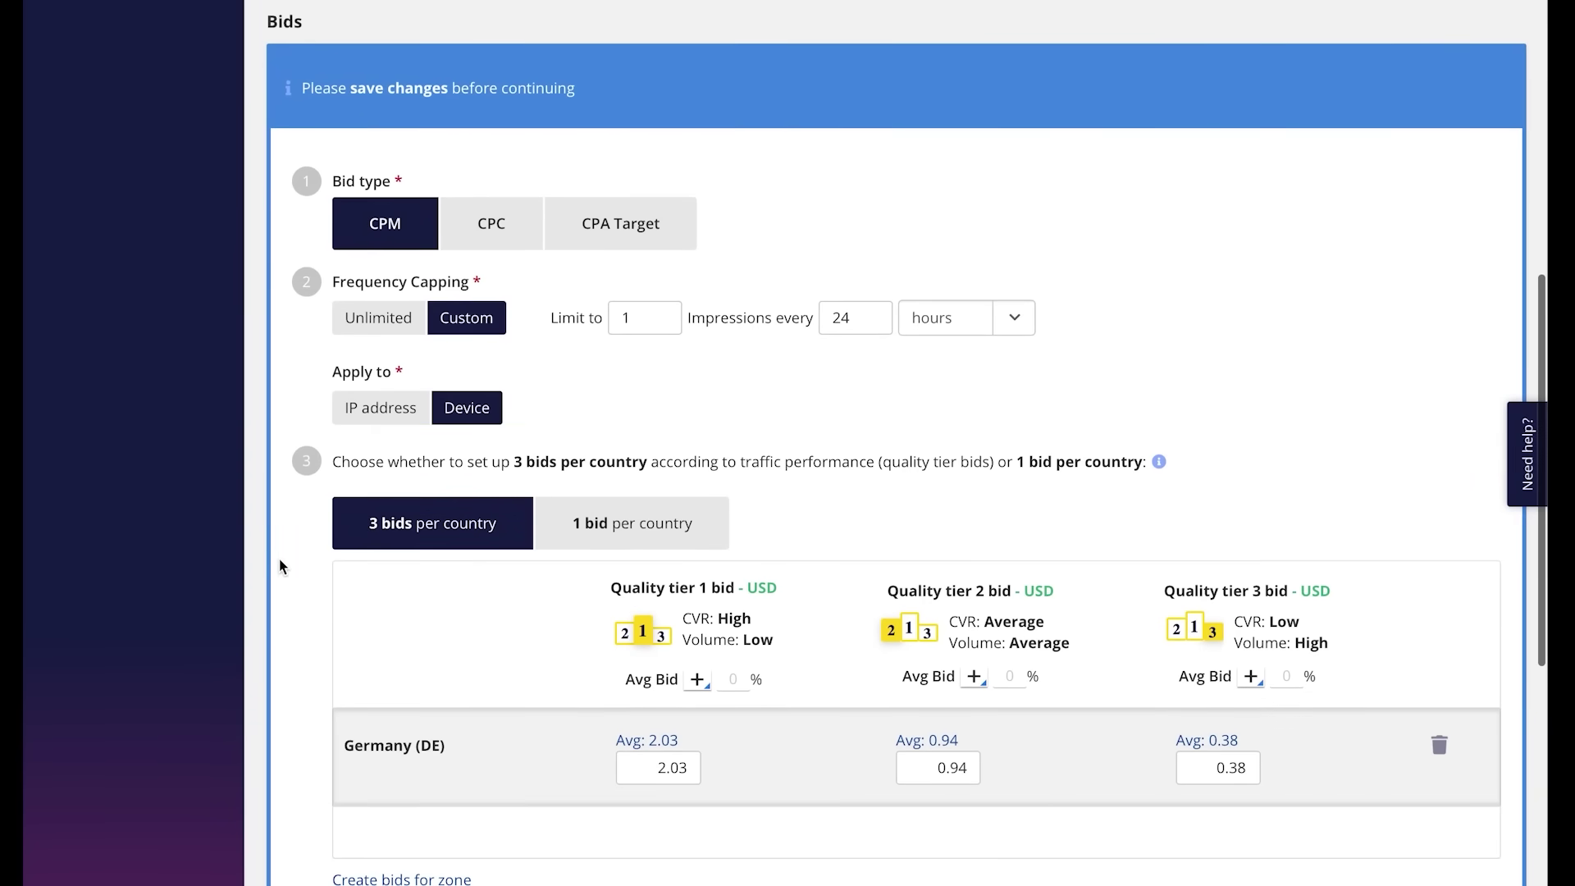
scroll(280, 566, "down", 3)
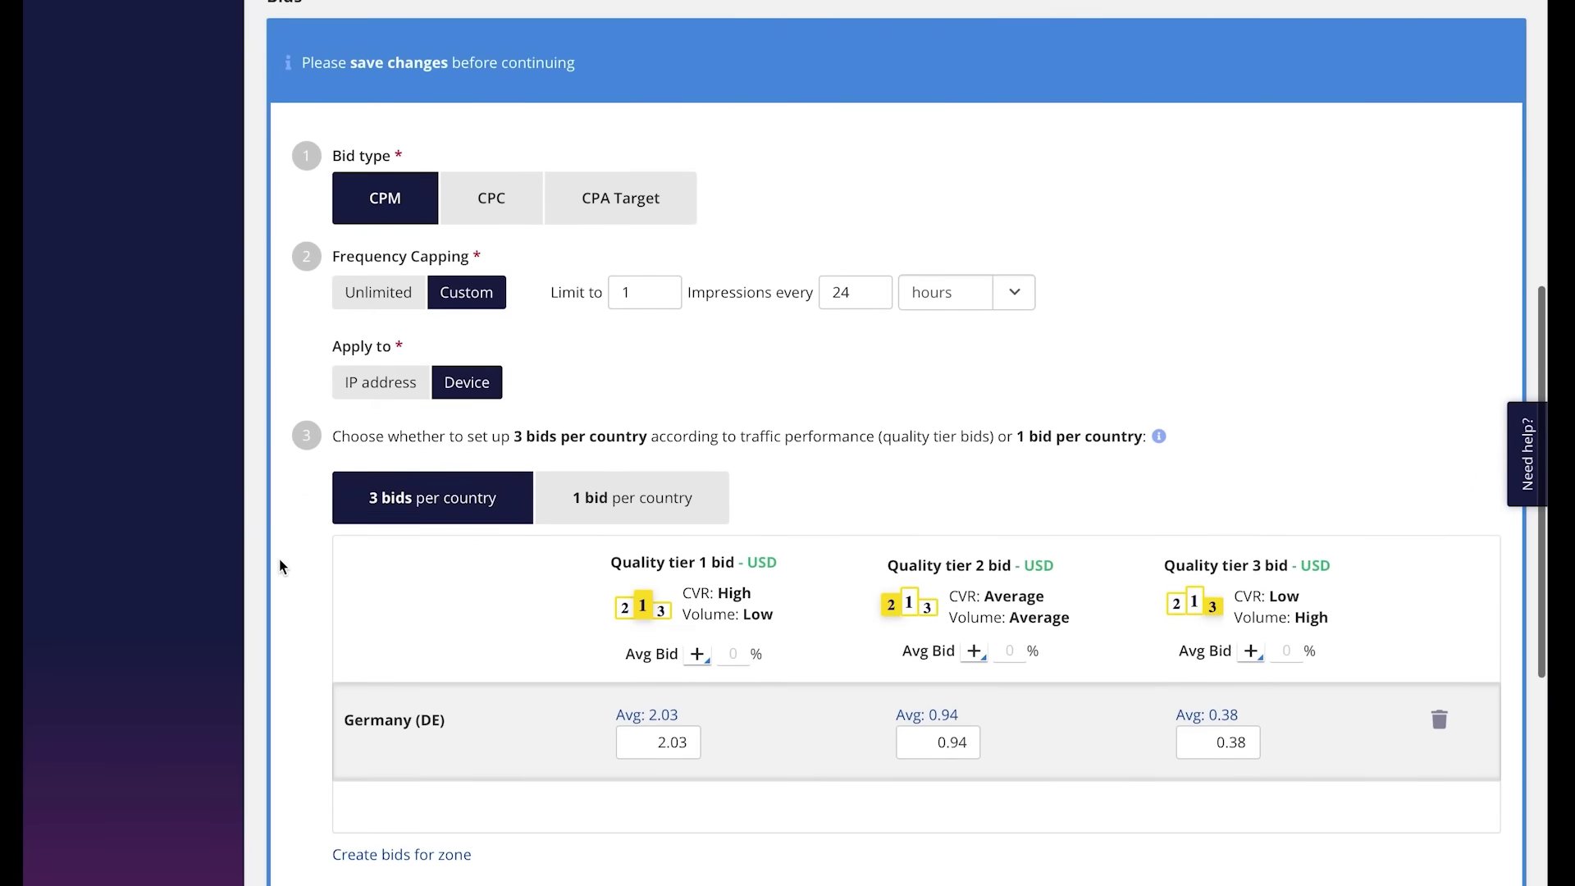
left_click(618, 461)
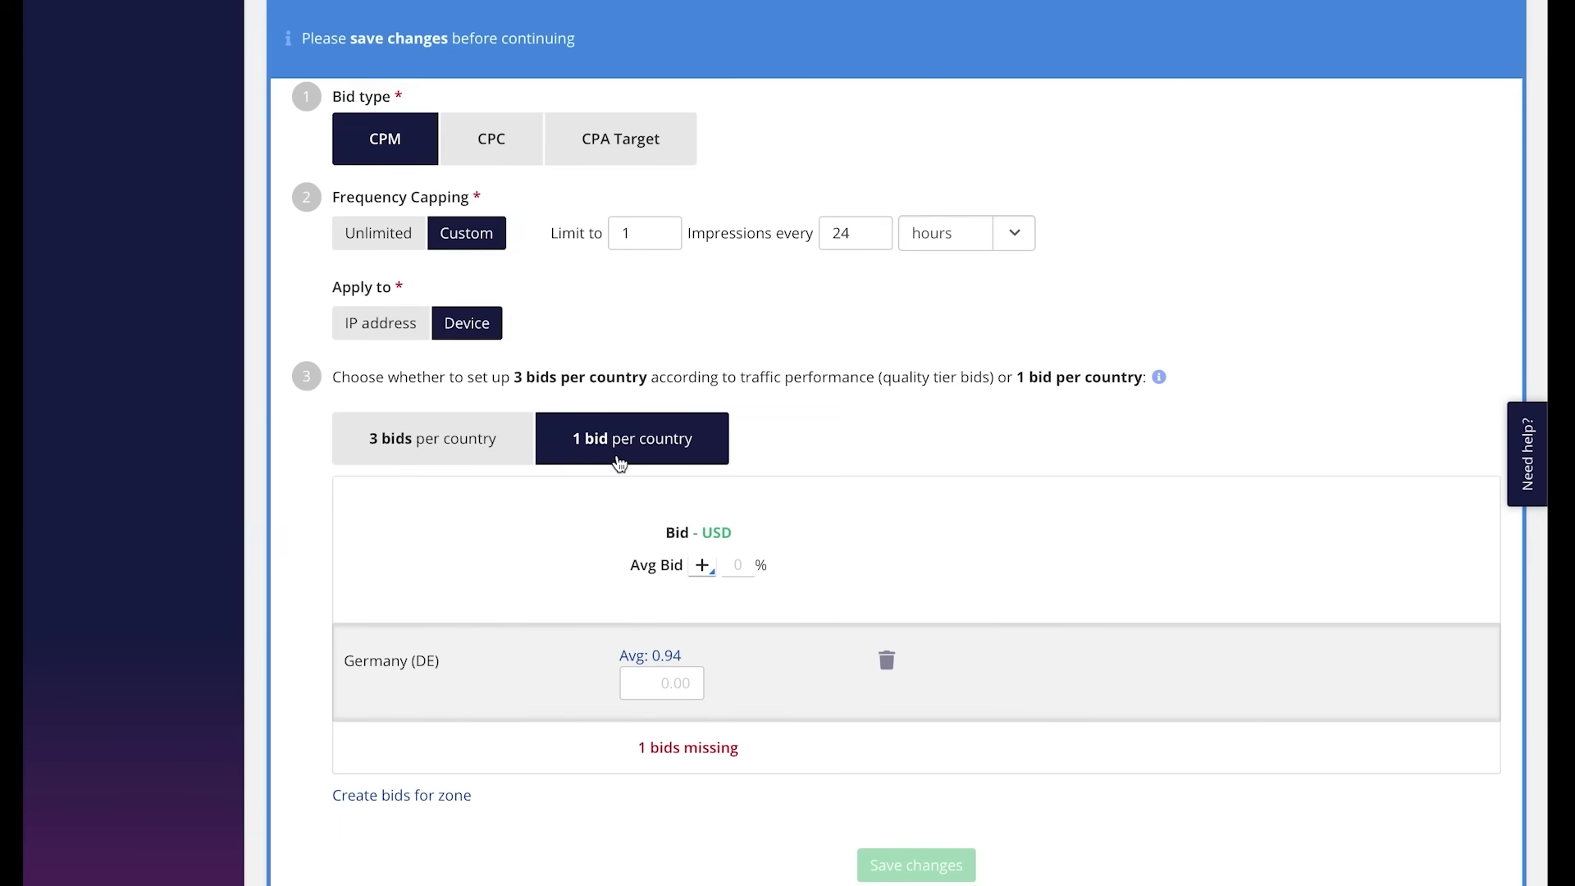
left_click(397, 448)
scroll(399, 490, "down", 2)
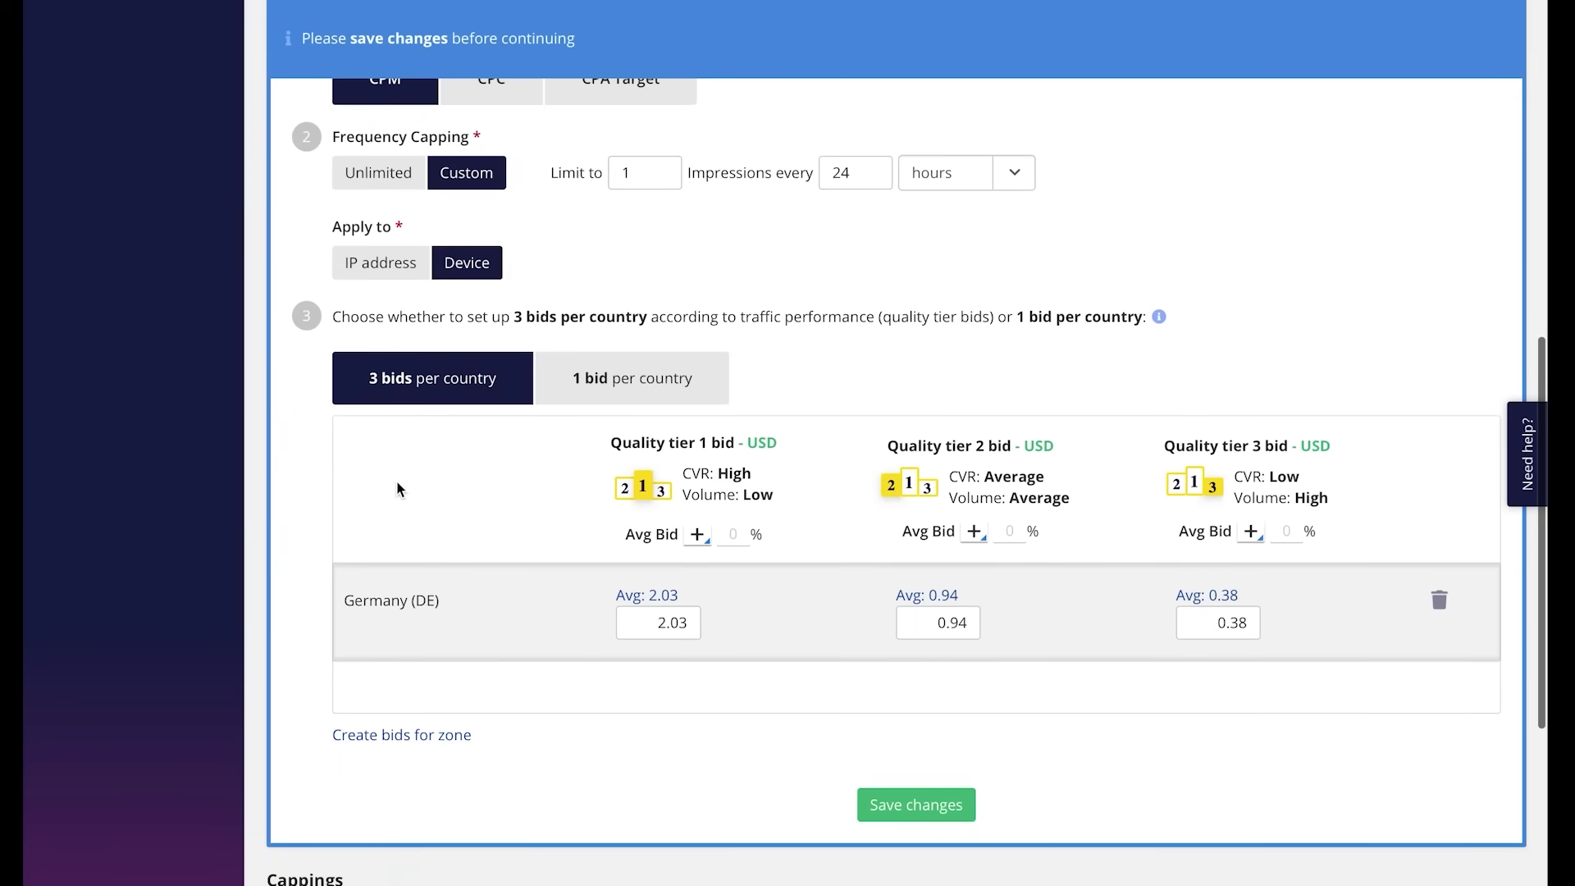
Set the tier 1 bid adjustment to 10% and lower tier 2 by 10% below average
left_click(728, 538)
type("10")
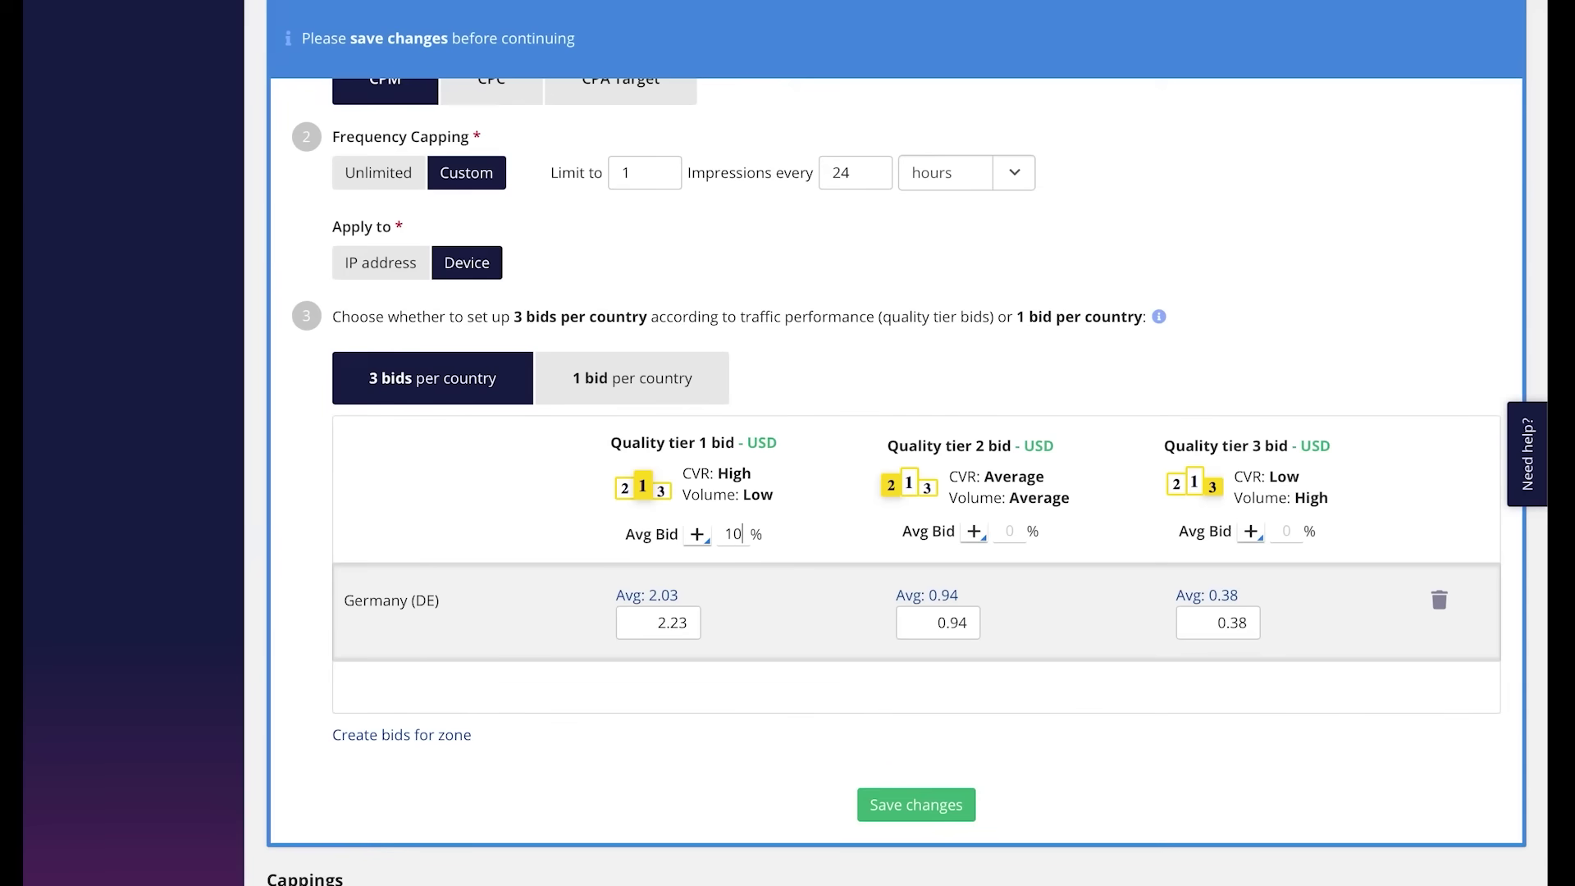
left_click(975, 533)
left_click(975, 552)
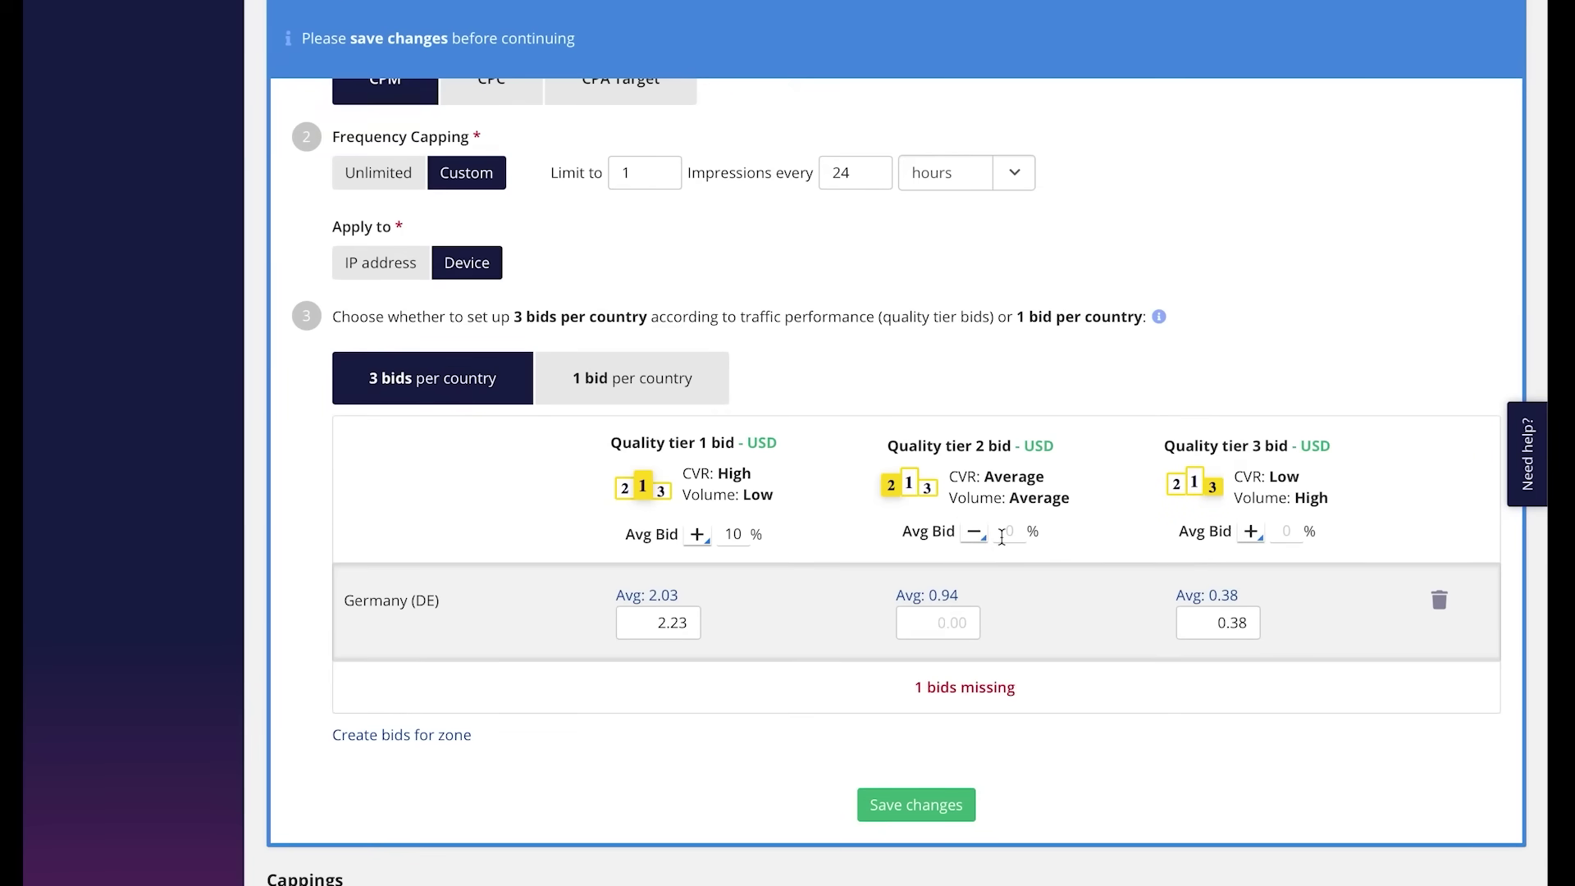
left_click(1005, 535)
type("10")
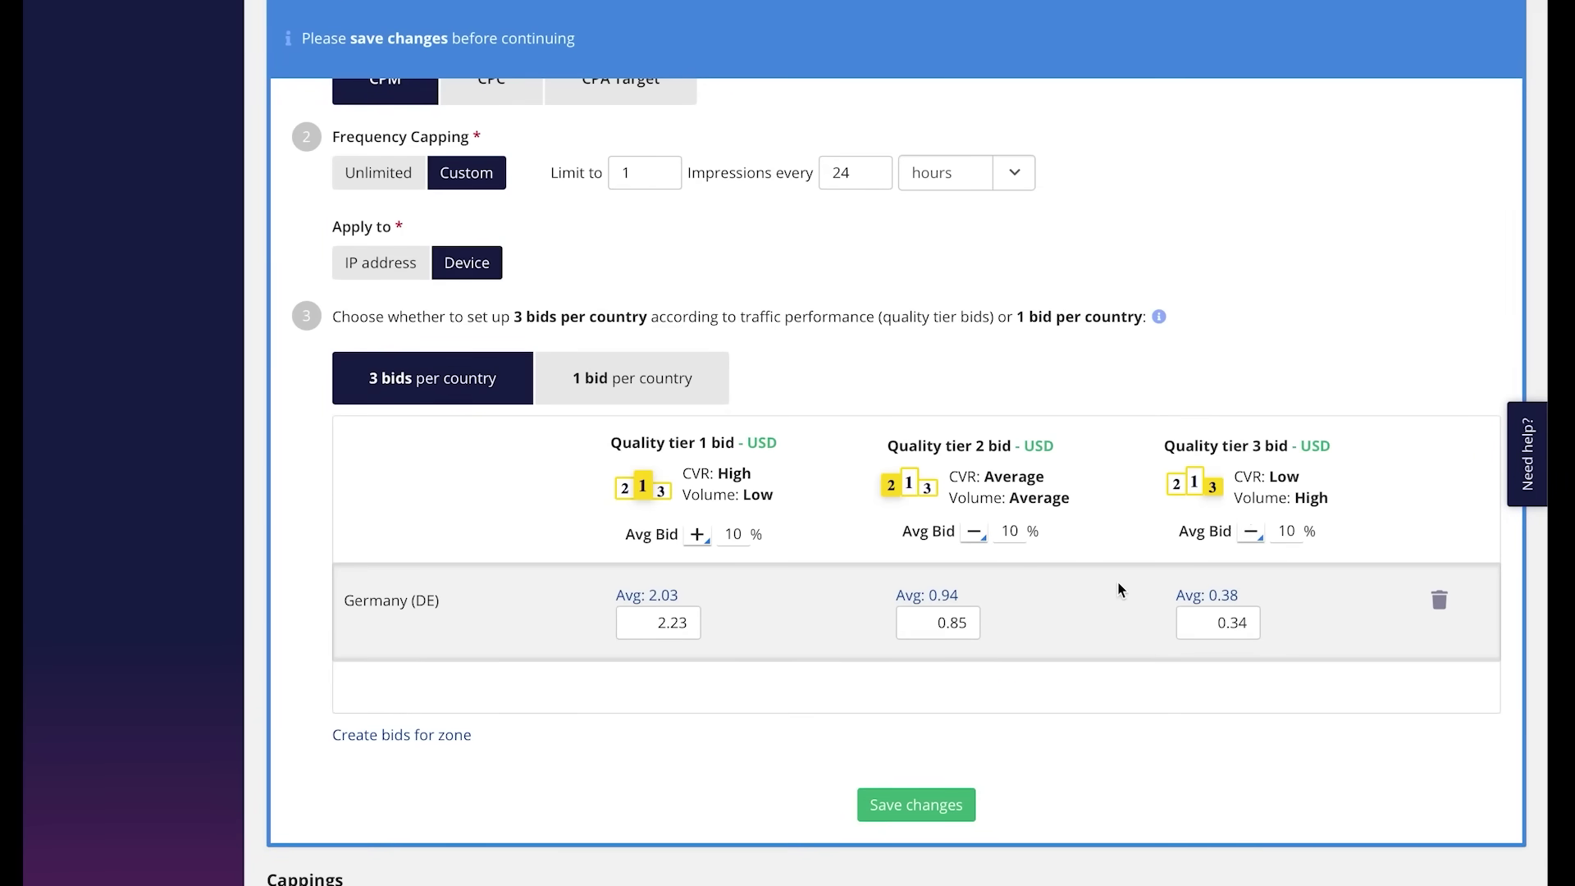
scroll(1121, 589, "down", 1)
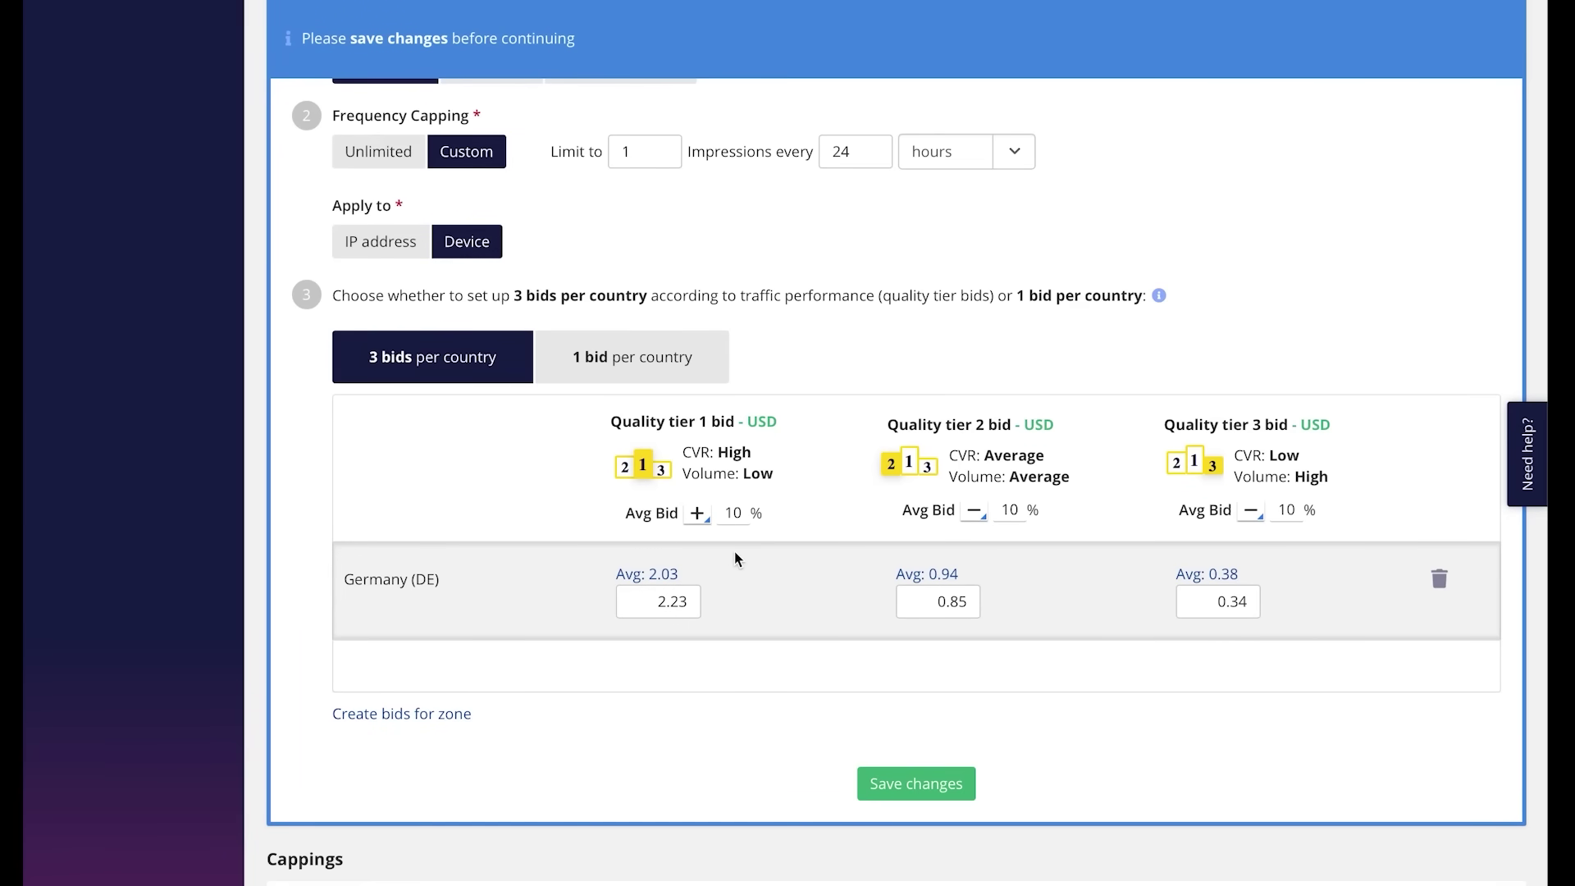
Check Germany's single 0.94 USD average bid, then revert to three quality-tier bids and save
left_click(648, 361)
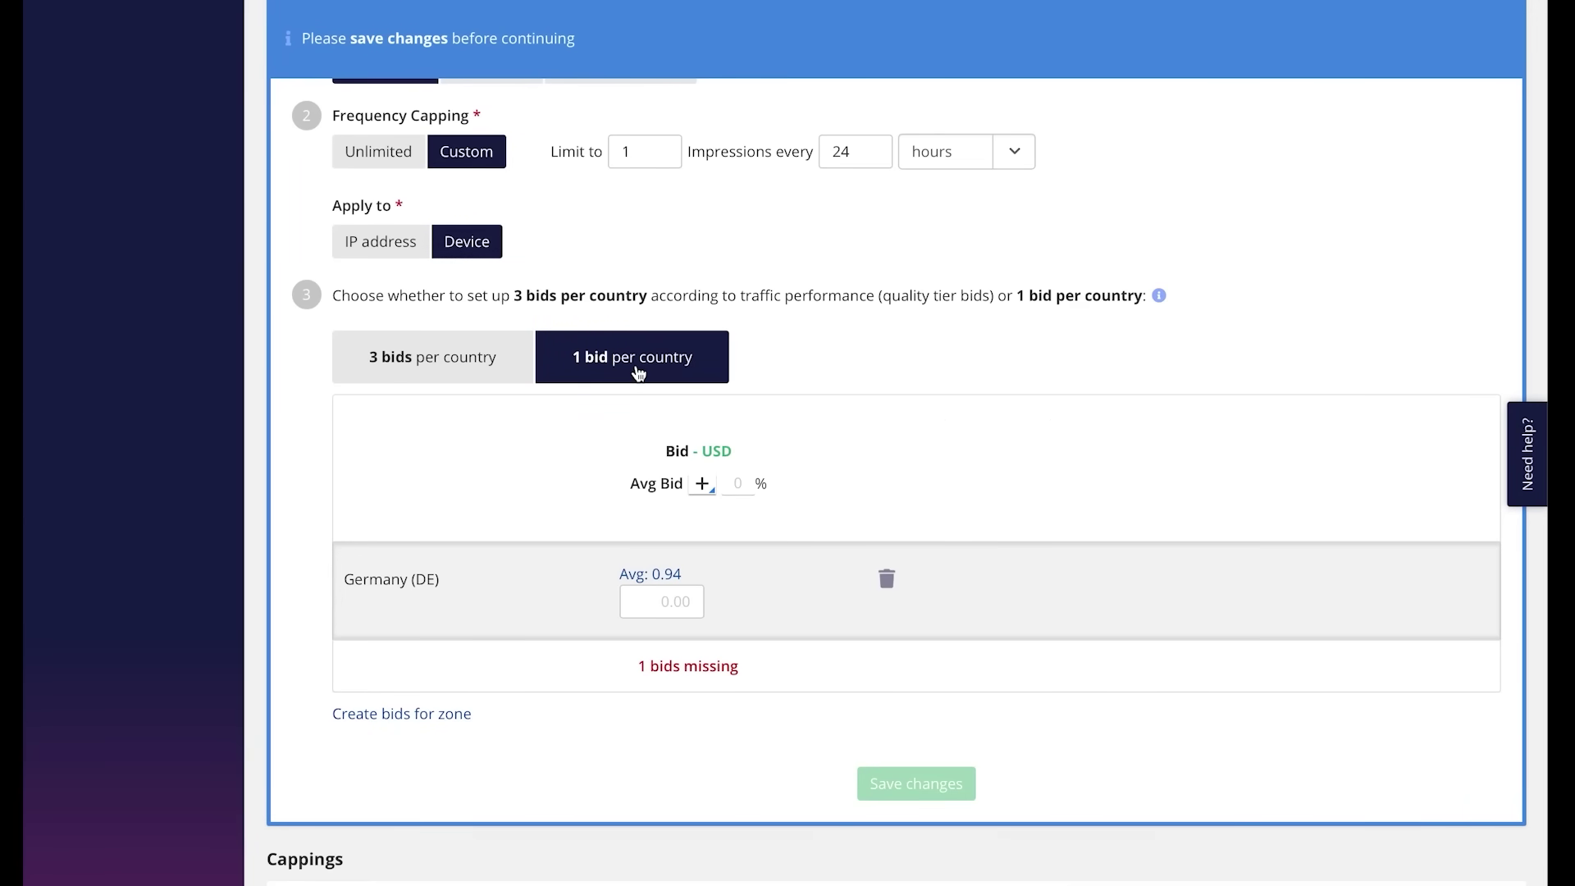
left_click(668, 575)
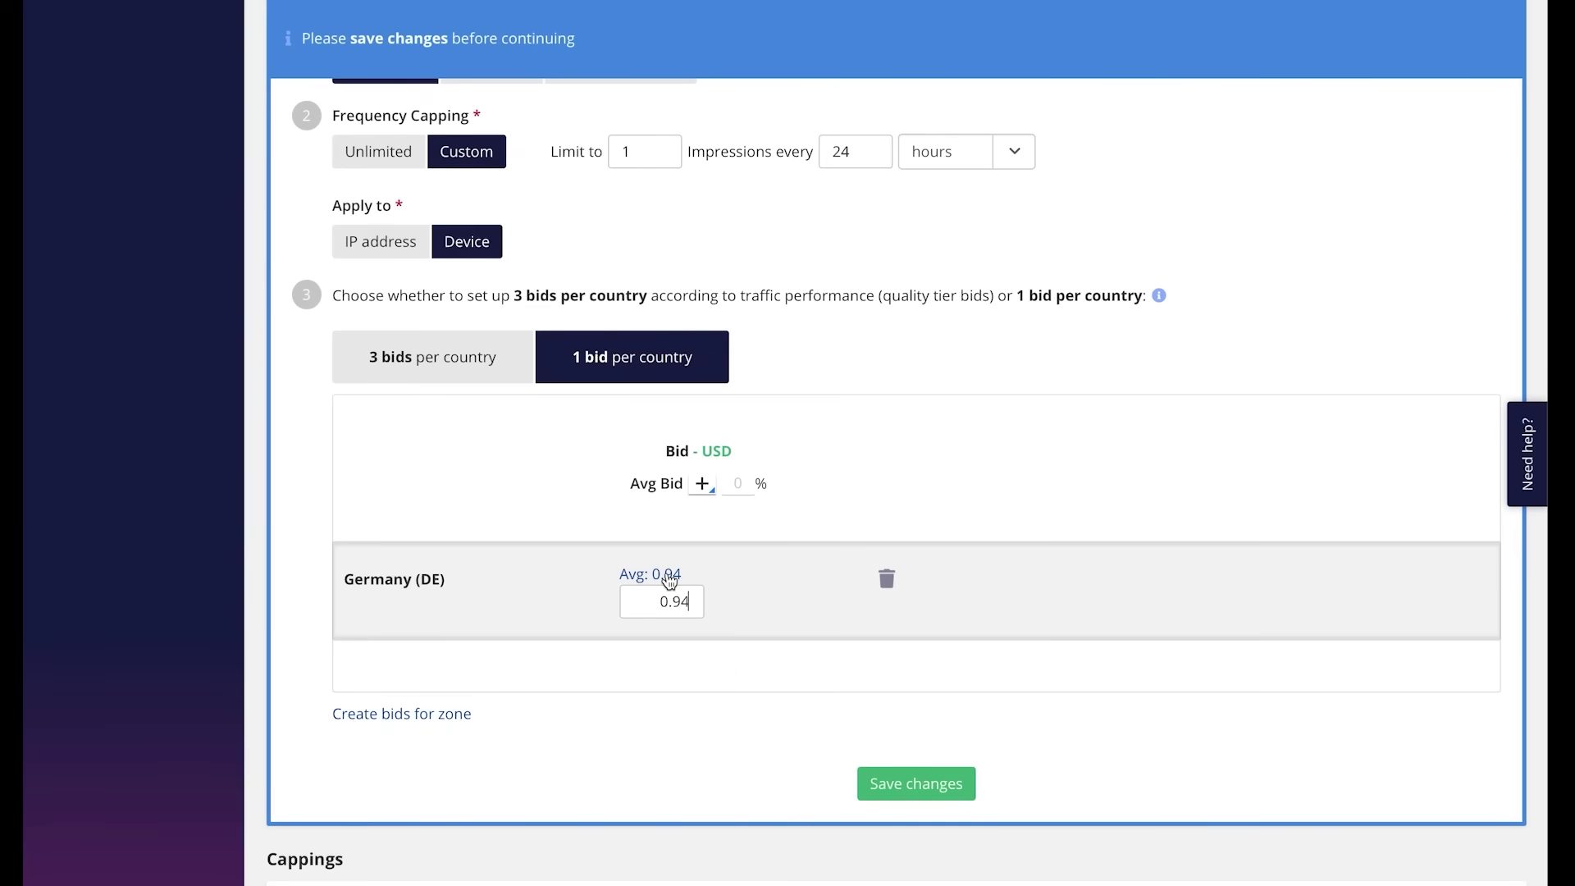
left_click_drag(652, 600, 710, 604)
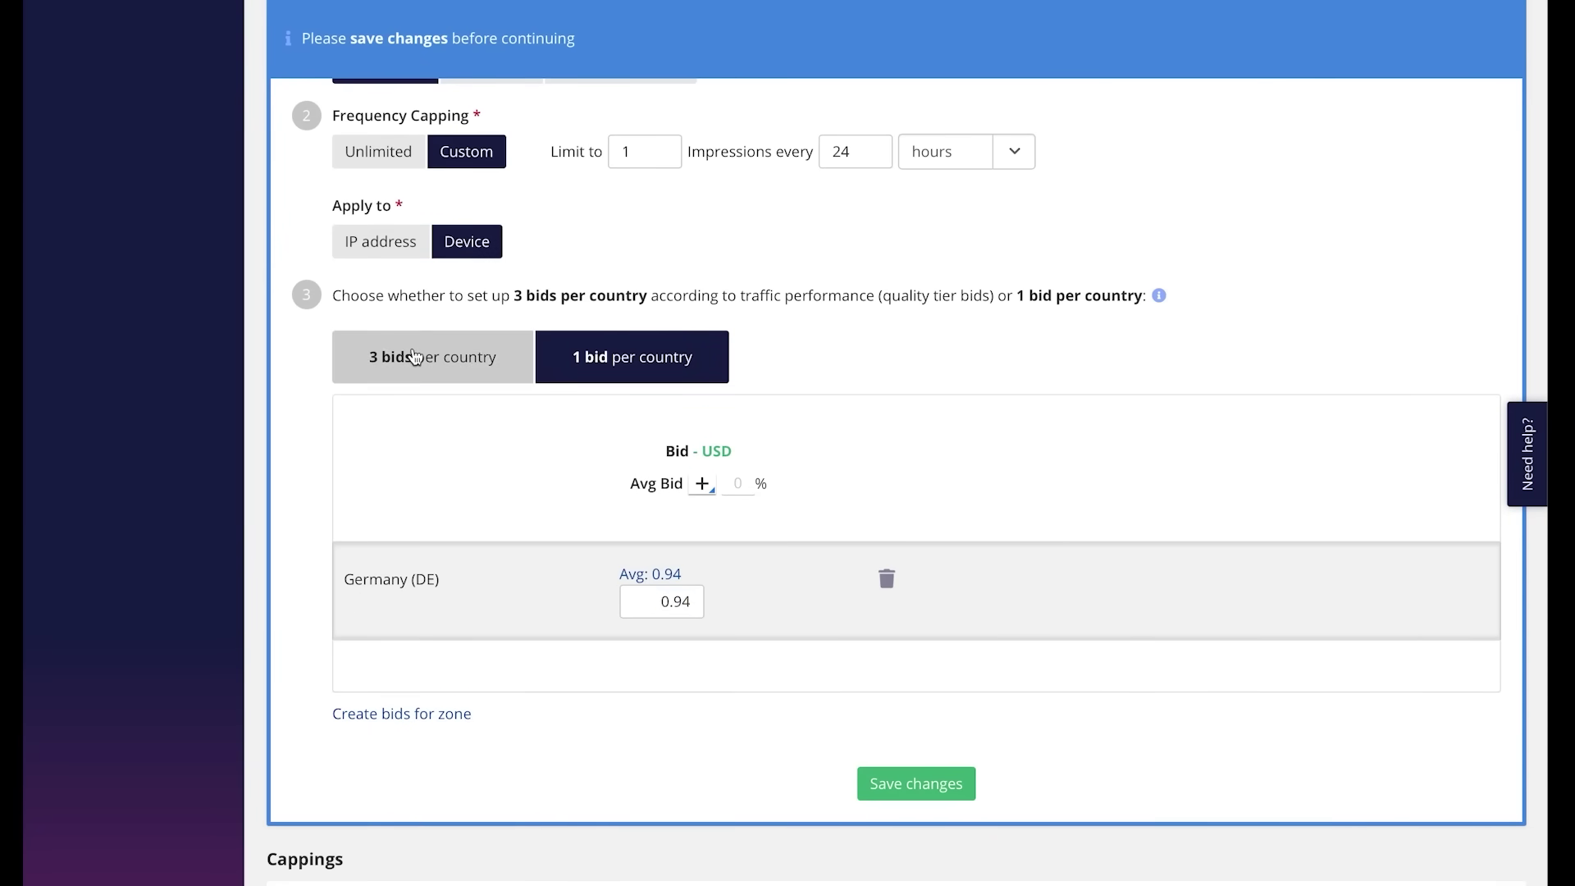
left_click(414, 358)
scroll(383, 531, "down", 2)
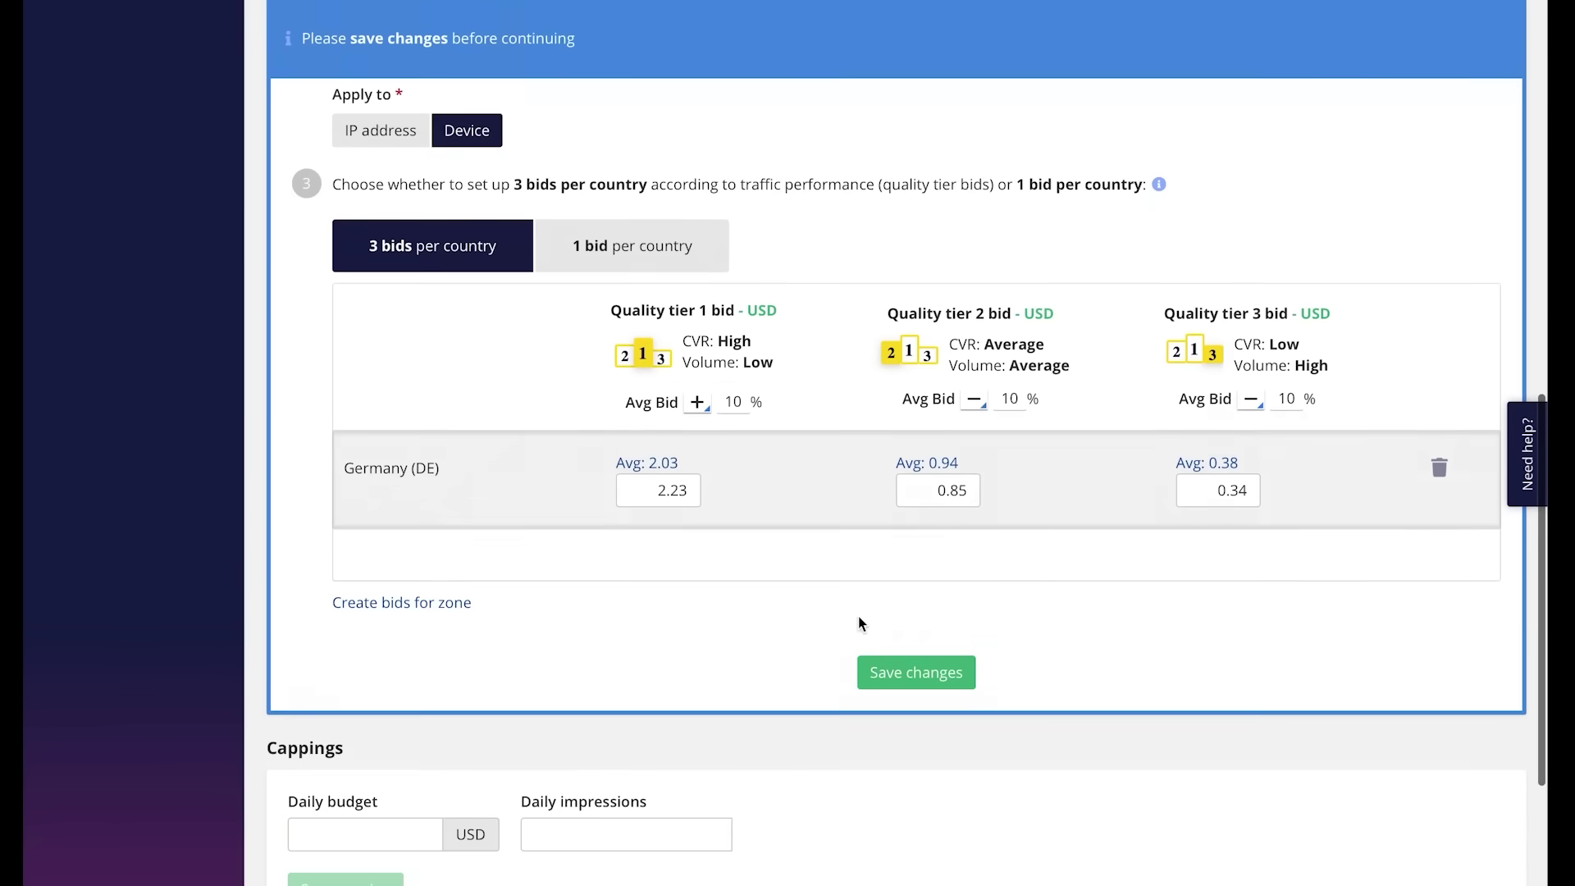
left_click(914, 666)
scroll(672, 370, "up", 1)
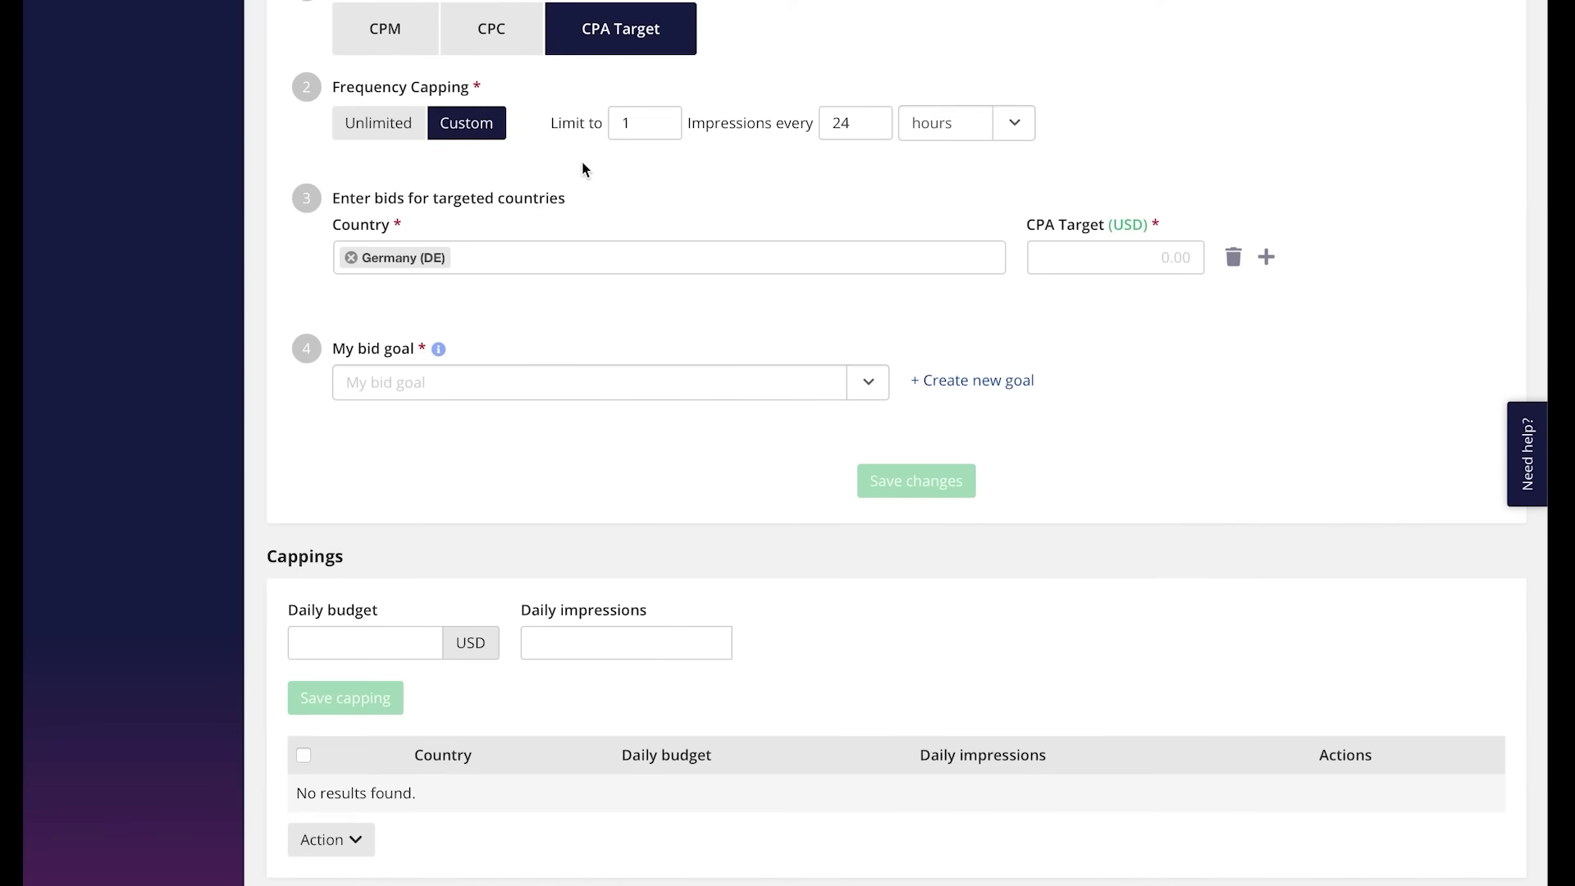
Enter 3 as the CPA Target bid for Germany
scroll(711, 159, "up", 3)
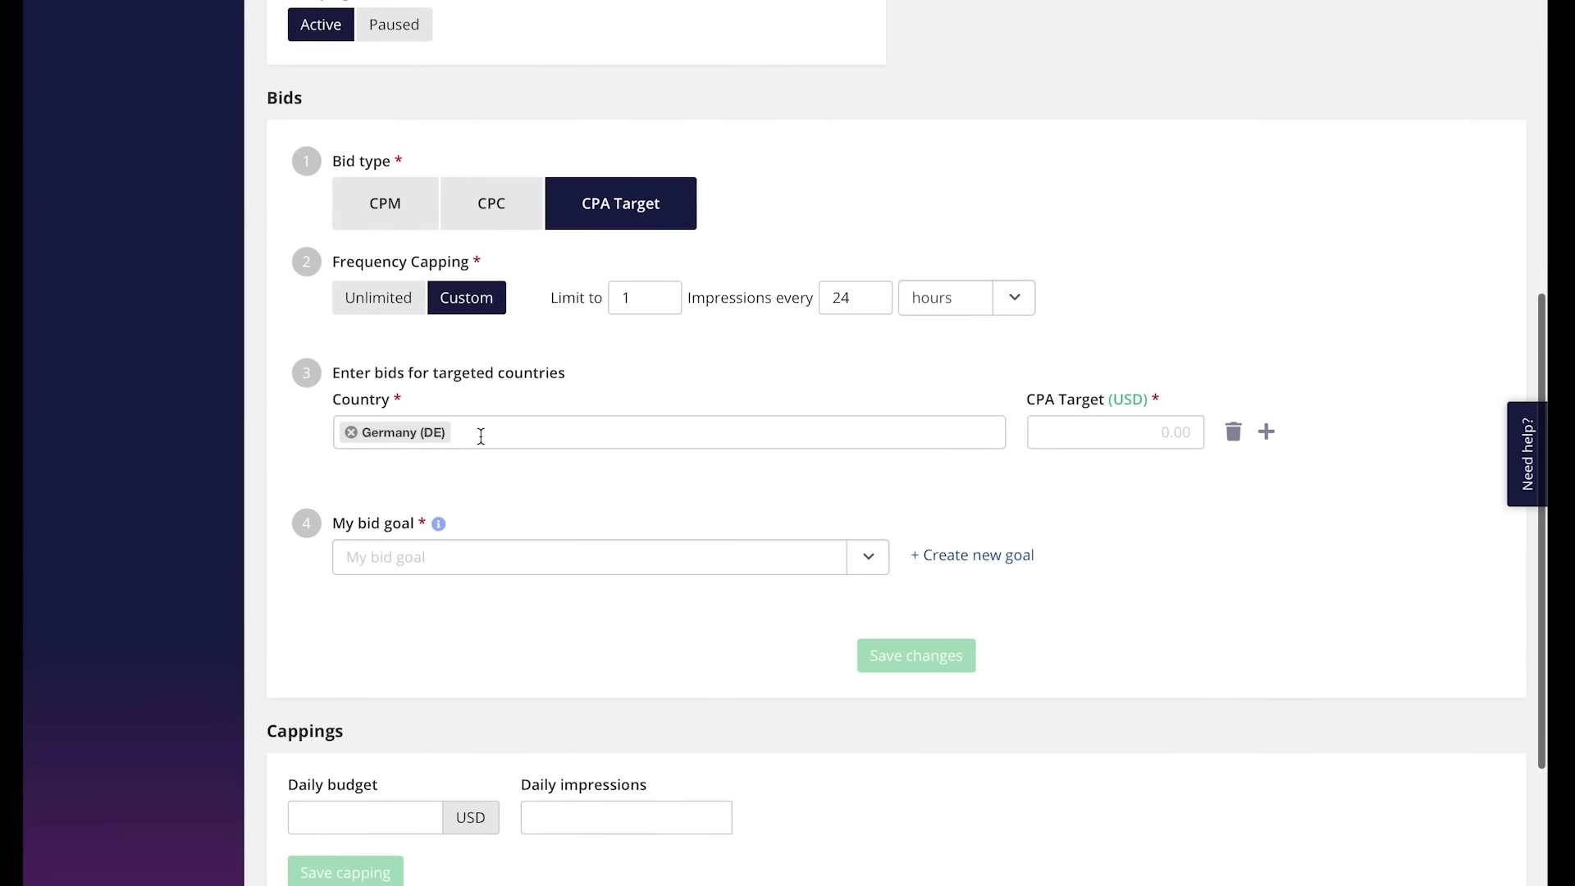
left_click(1086, 433)
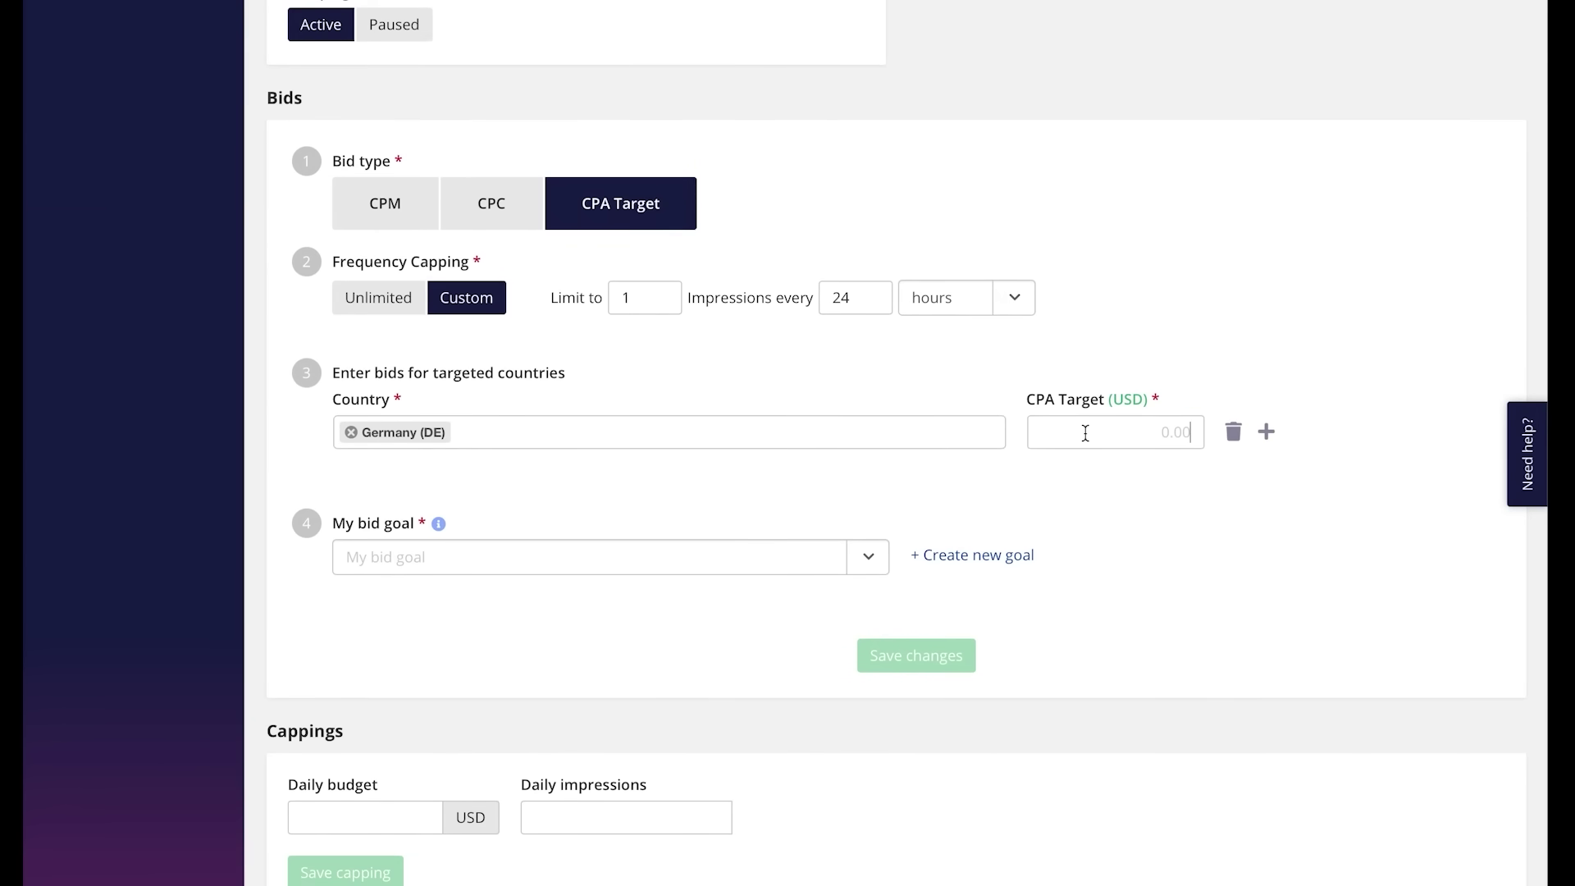
type("3")
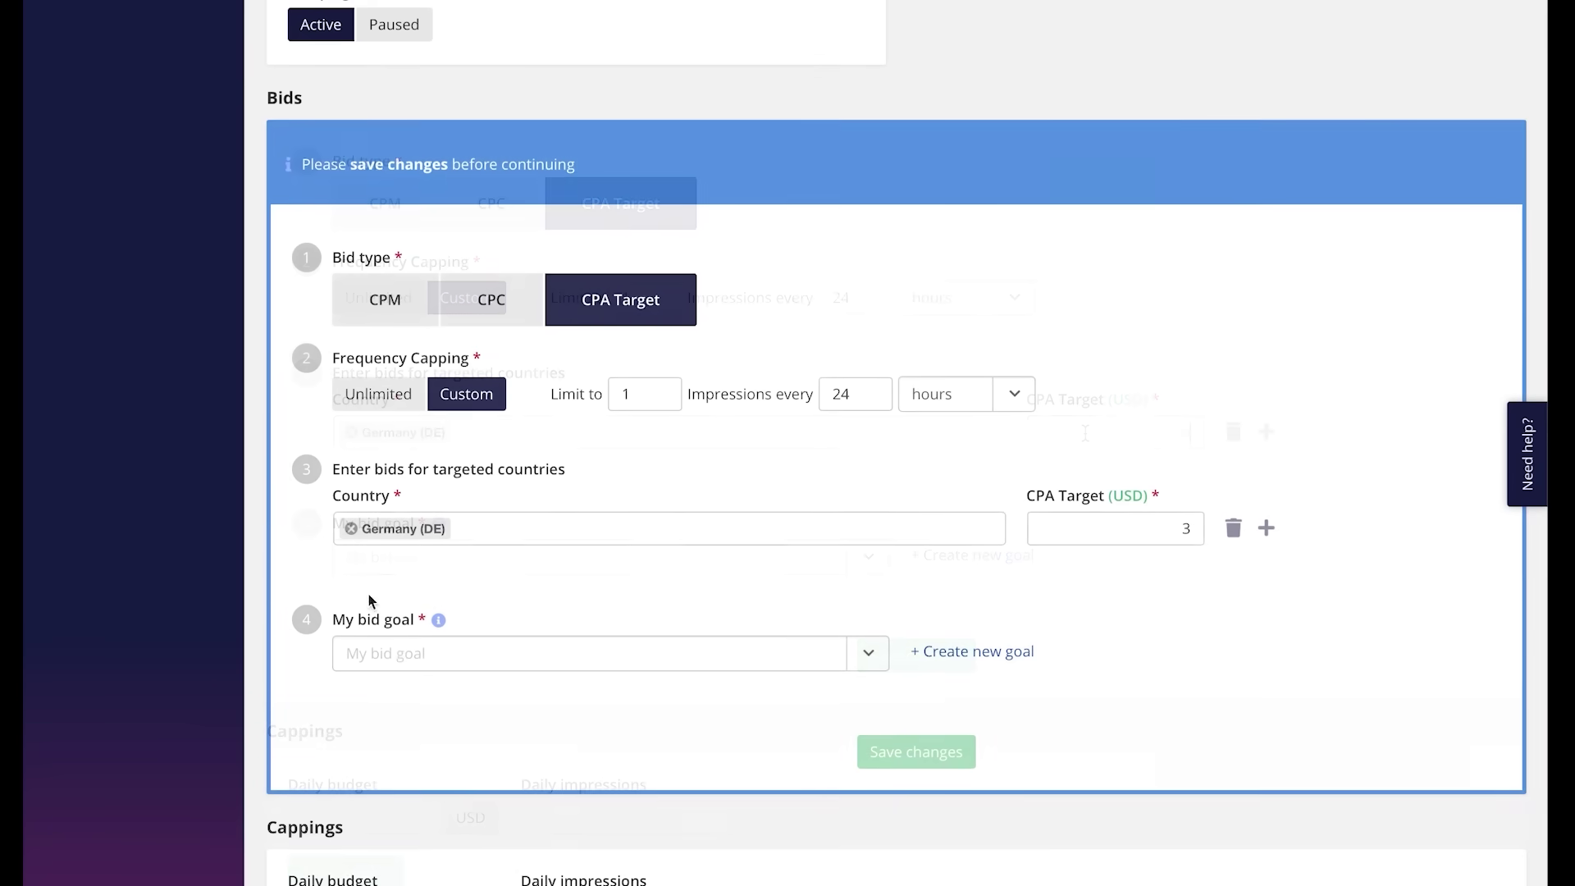
left_click(397, 647)
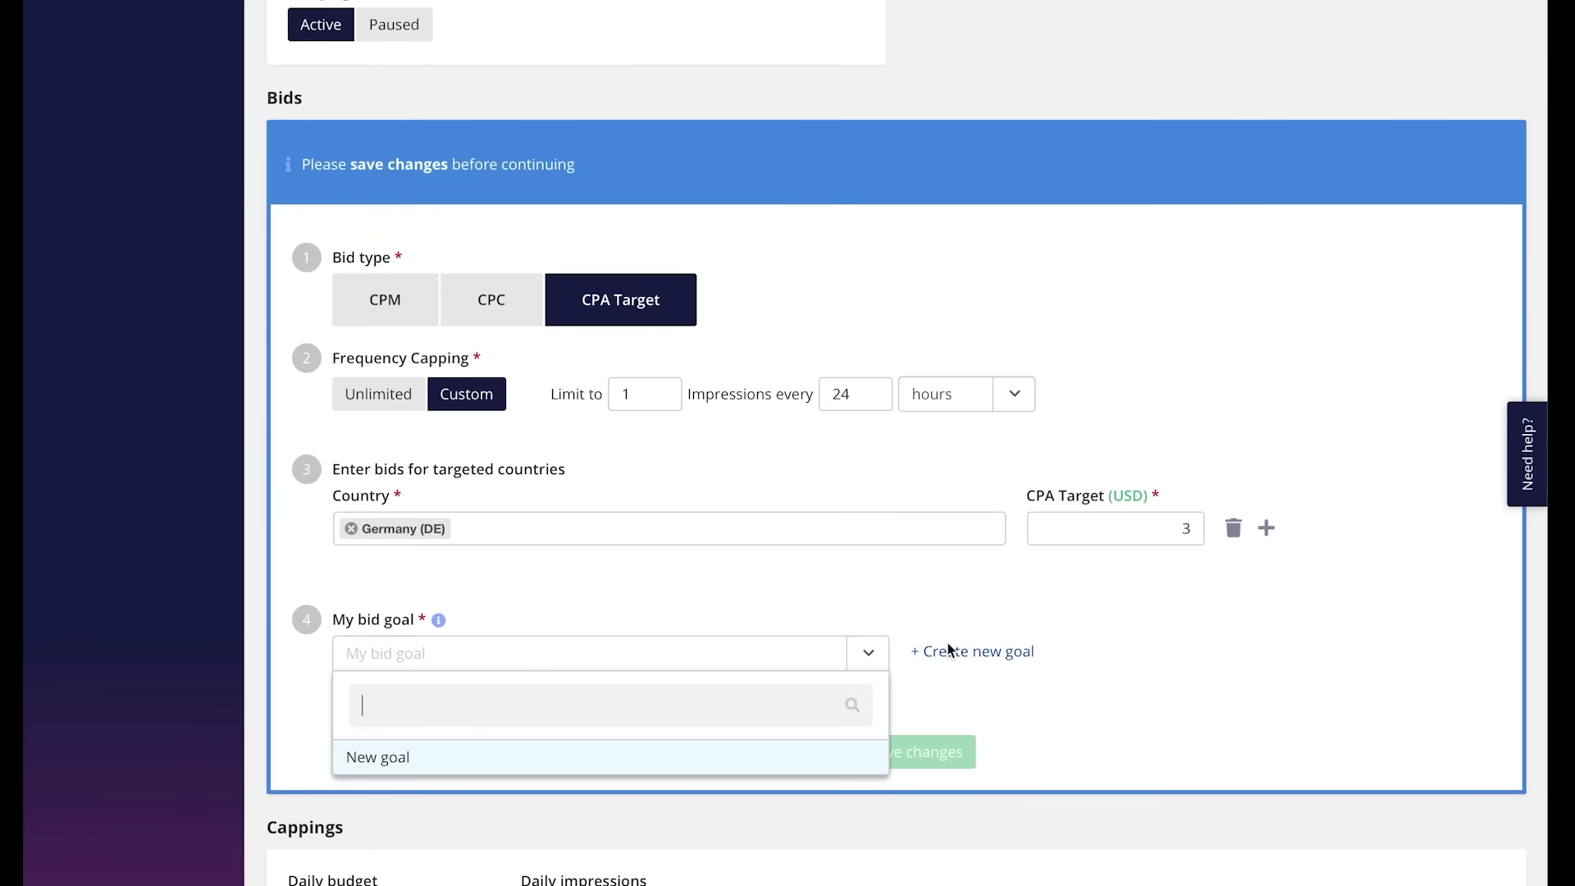
left_click(661, 582)
Create a new bid goal with Registration as its goal action and save the changes
scroll(753, 584, "down", 1)
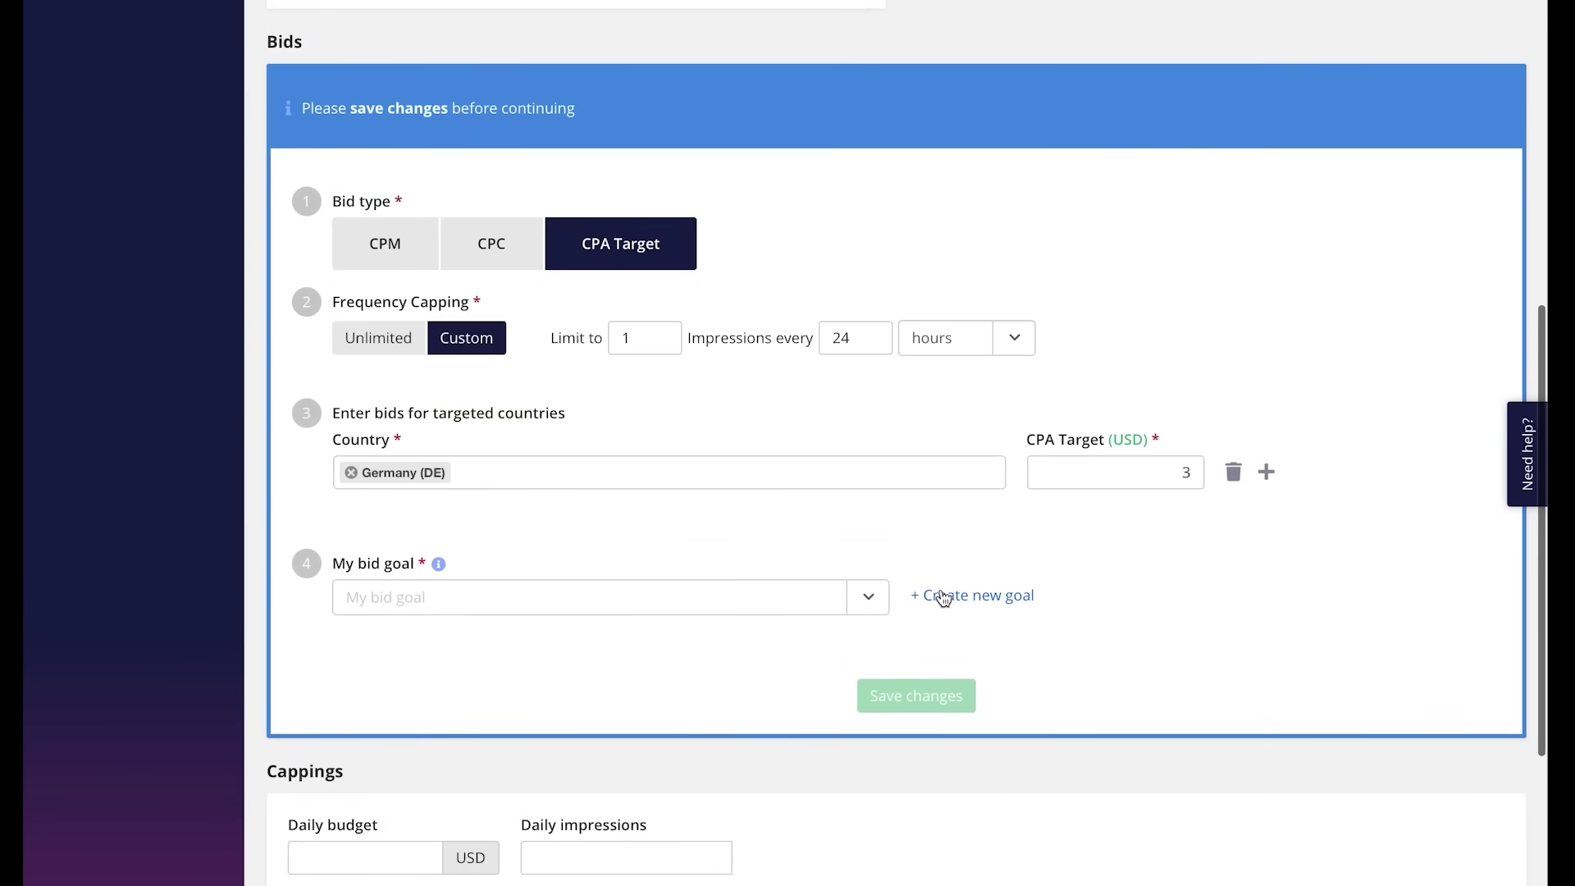
left_click(1002, 598)
left_click(459, 681)
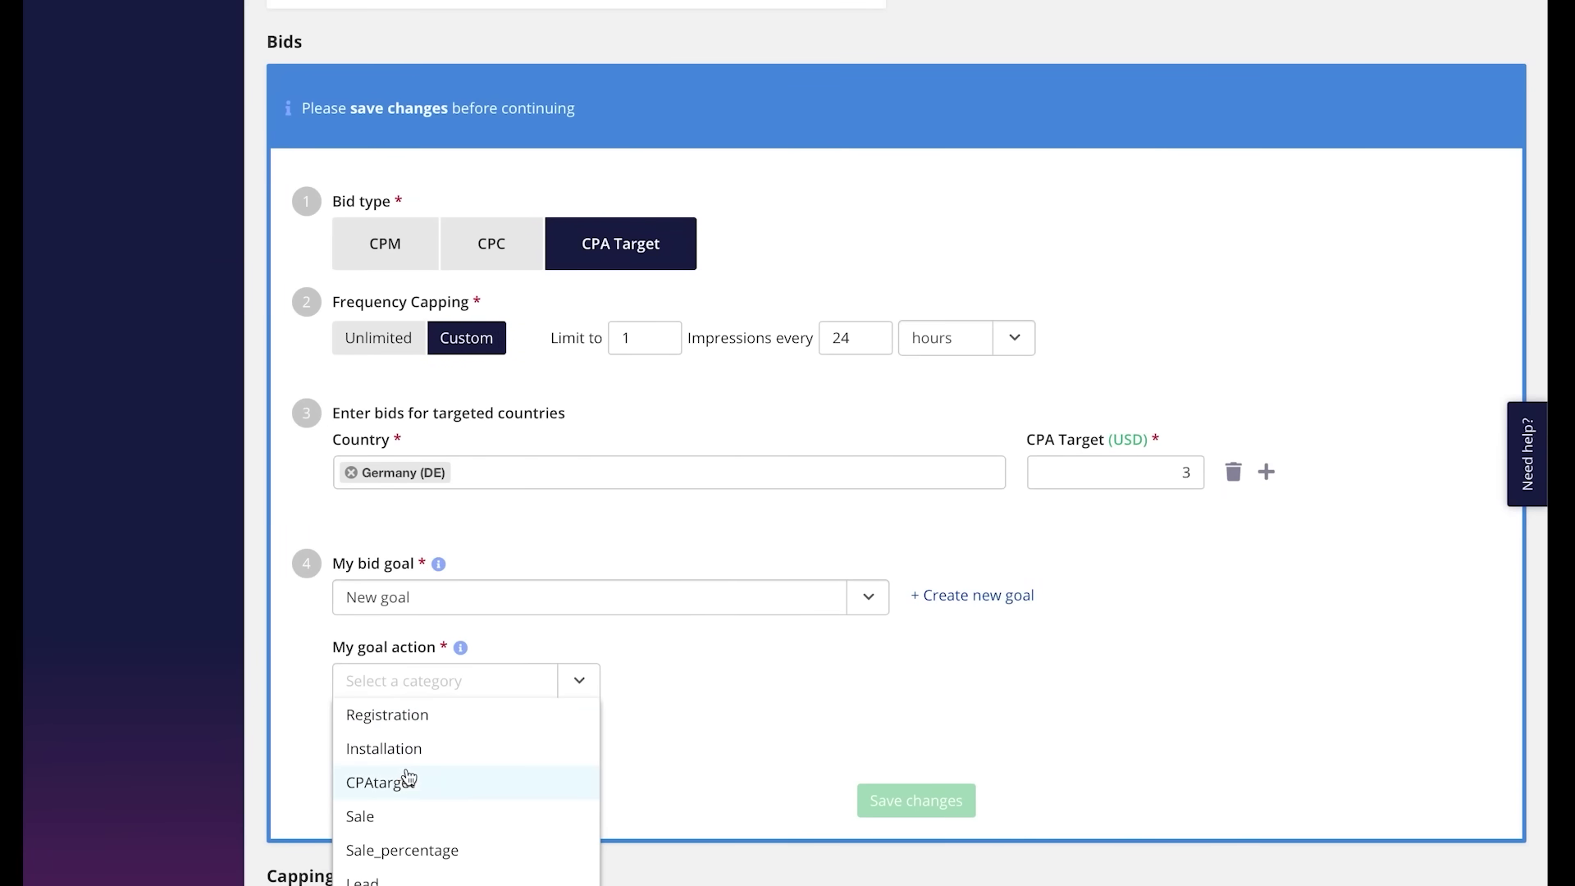
left_click(397, 717)
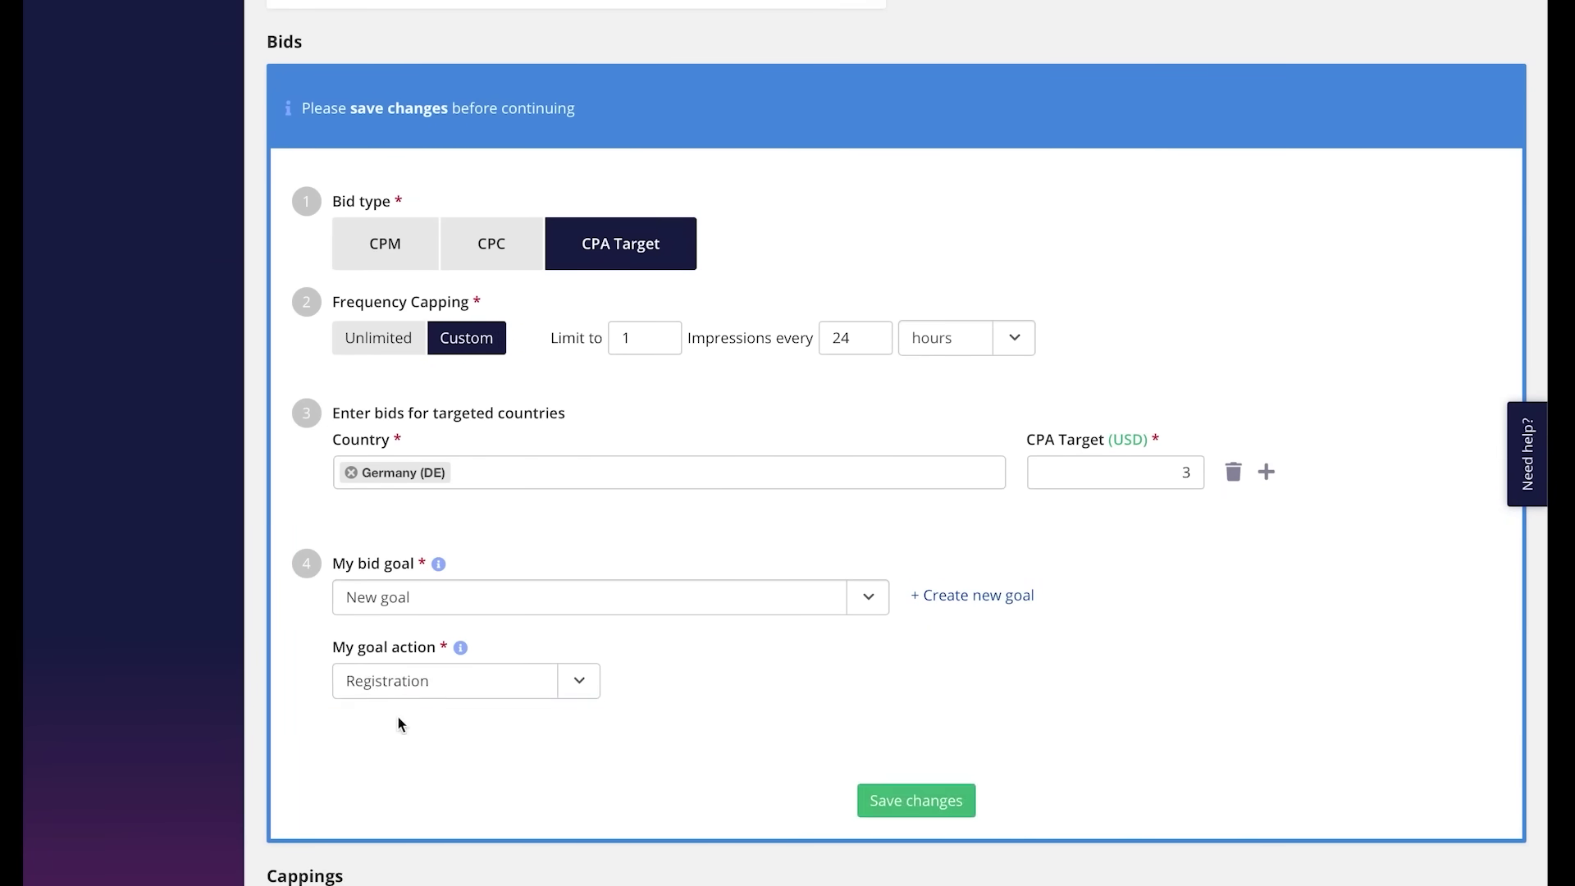
scroll(879, 593, "down", 2)
left_click(910, 676)
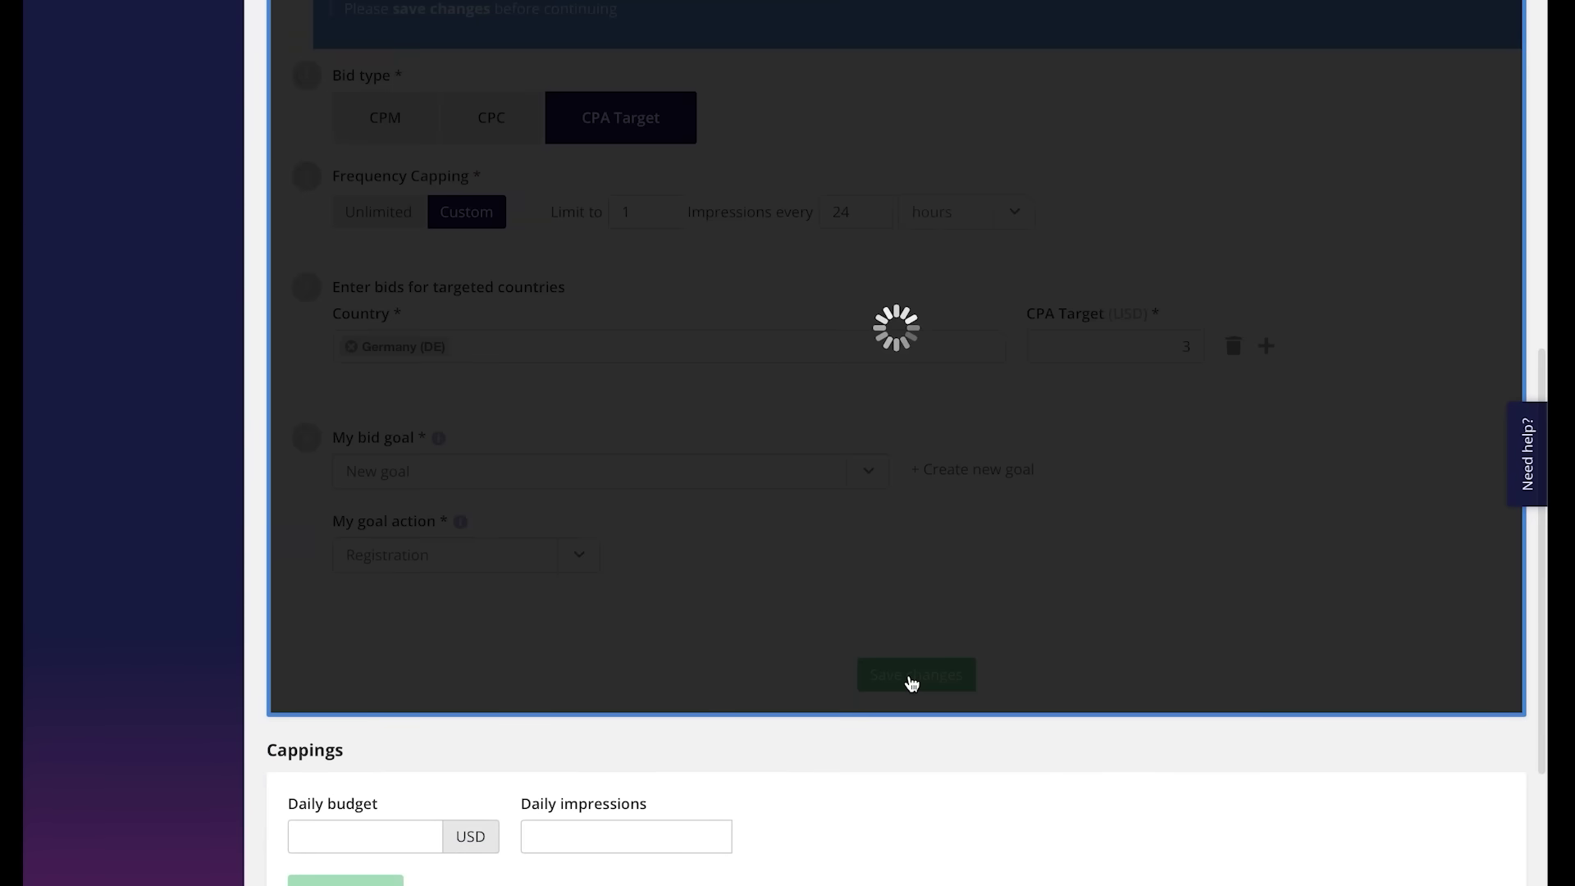
scroll(954, 632, "down", 2)
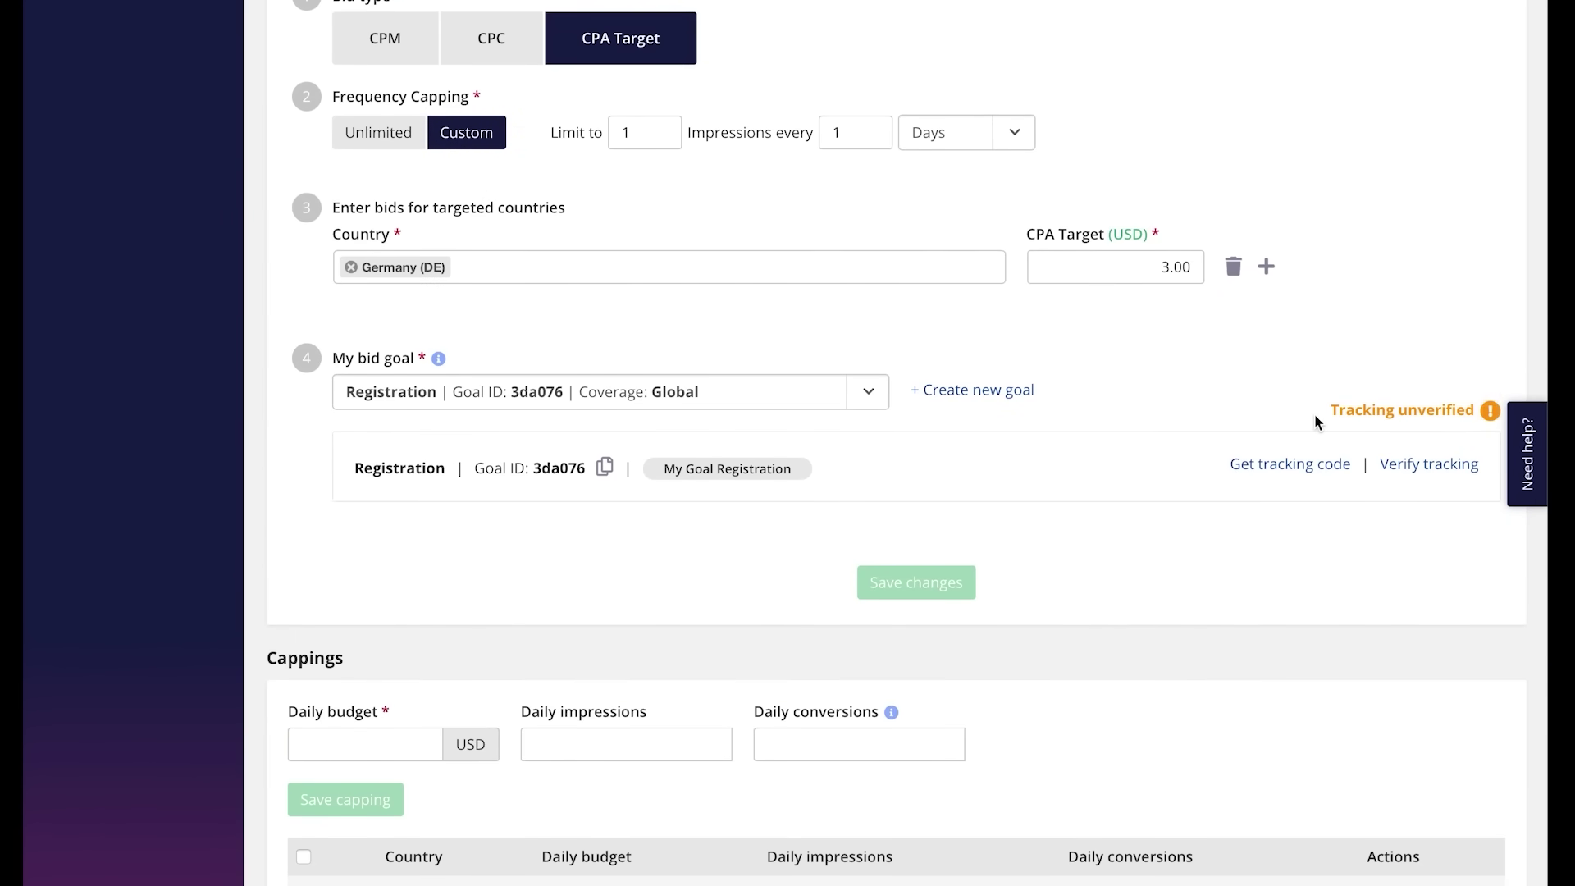
scroll(1315, 422, "down", 2)
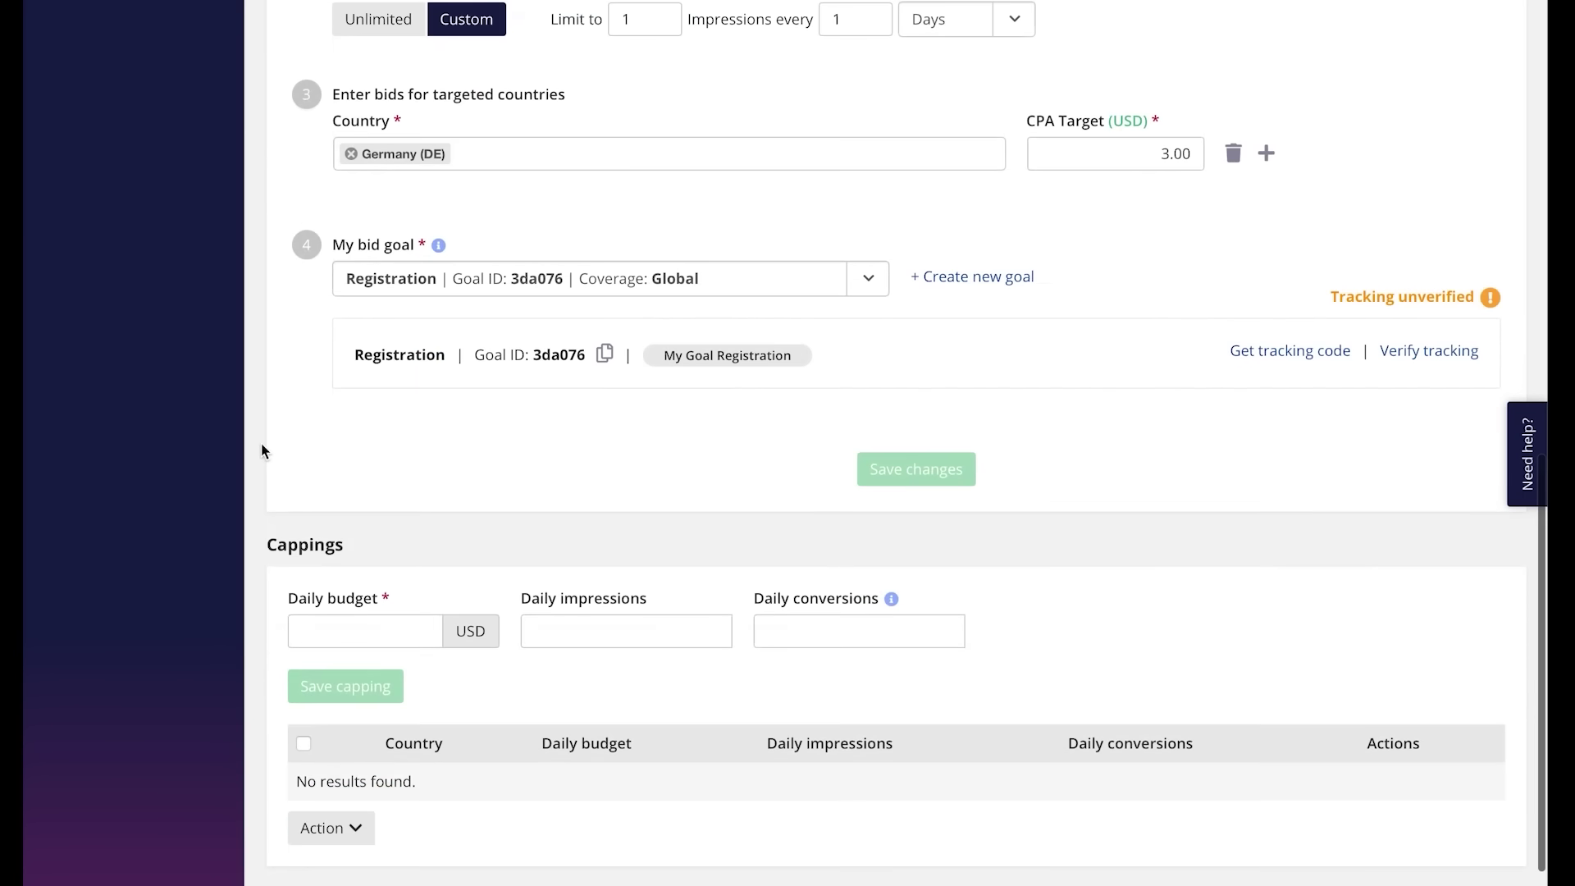
Enter a 100 USD daily budget under Cappings and proceed to the Overview step
scroll(260, 450, "down", 1)
scroll(262, 450, "down", 1)
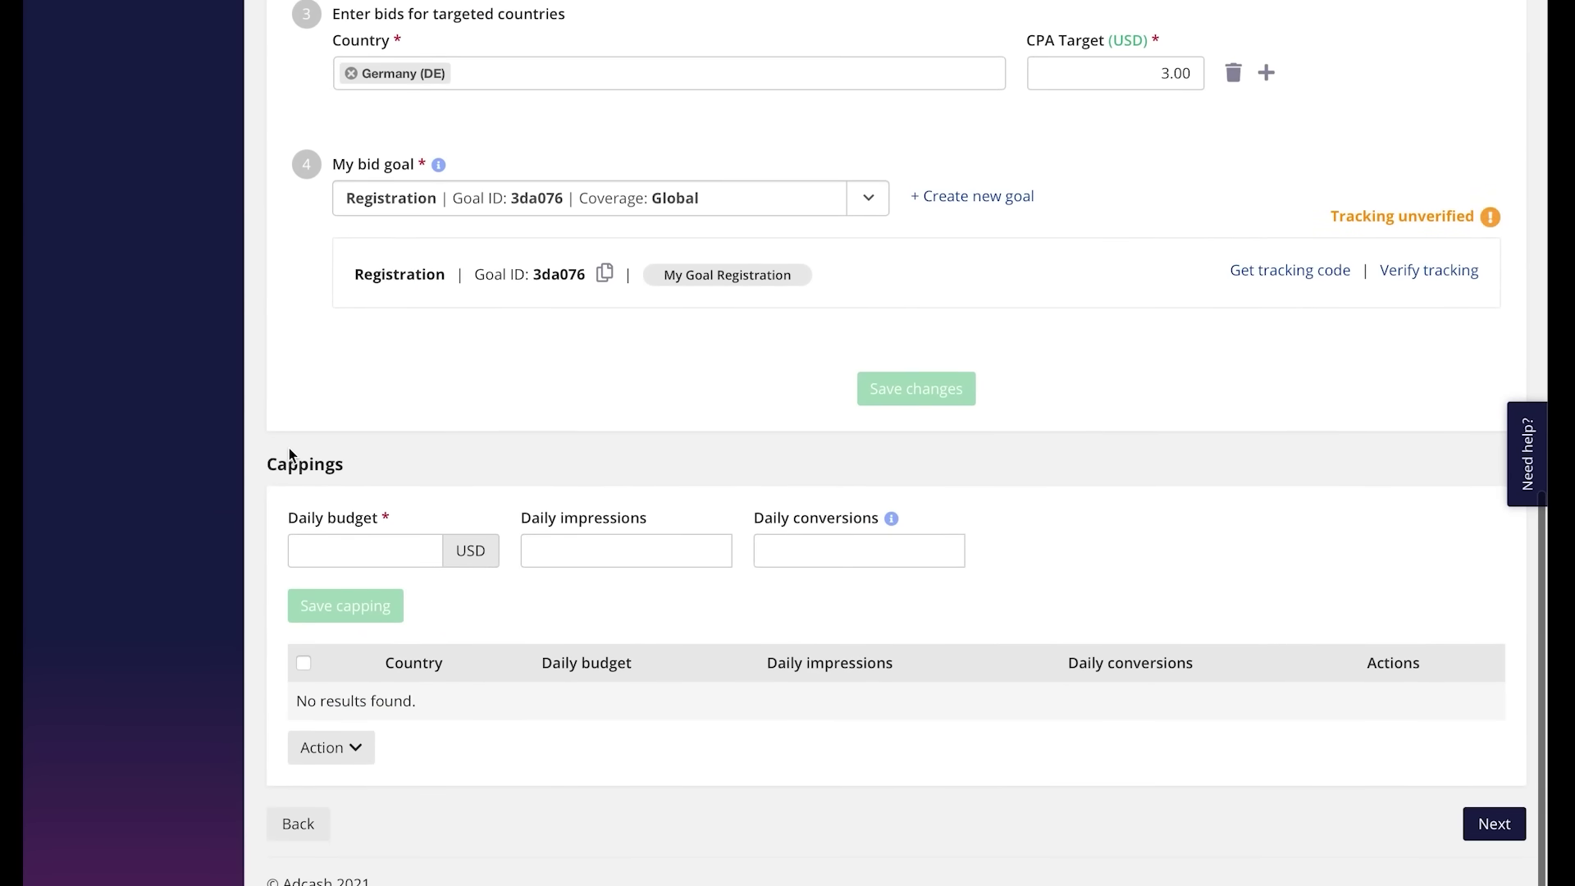
type("100")
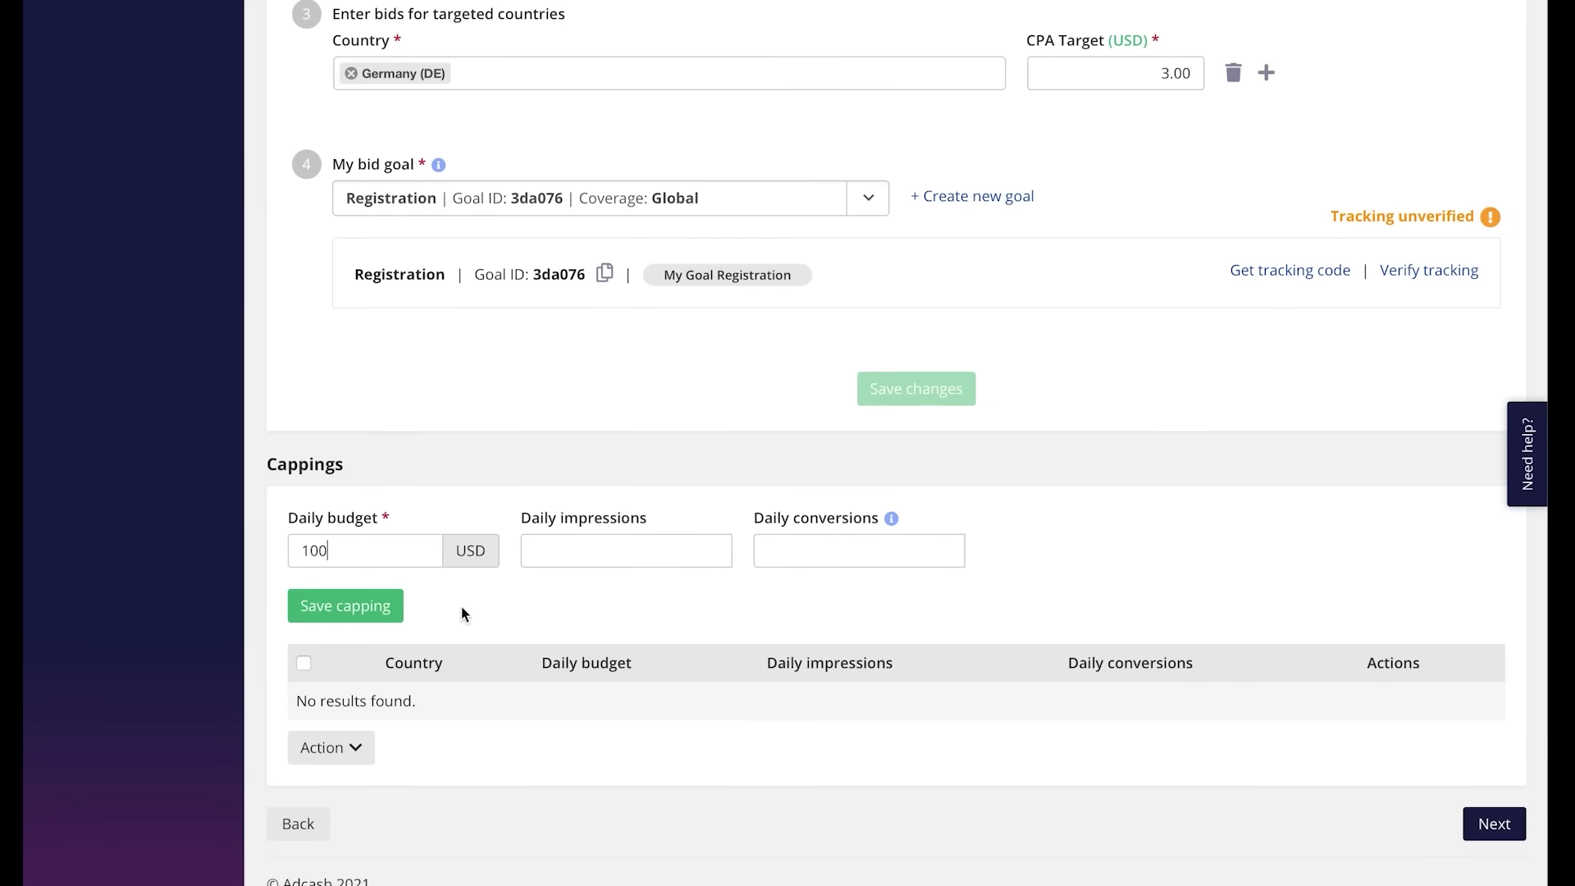
left_click(1484, 822)
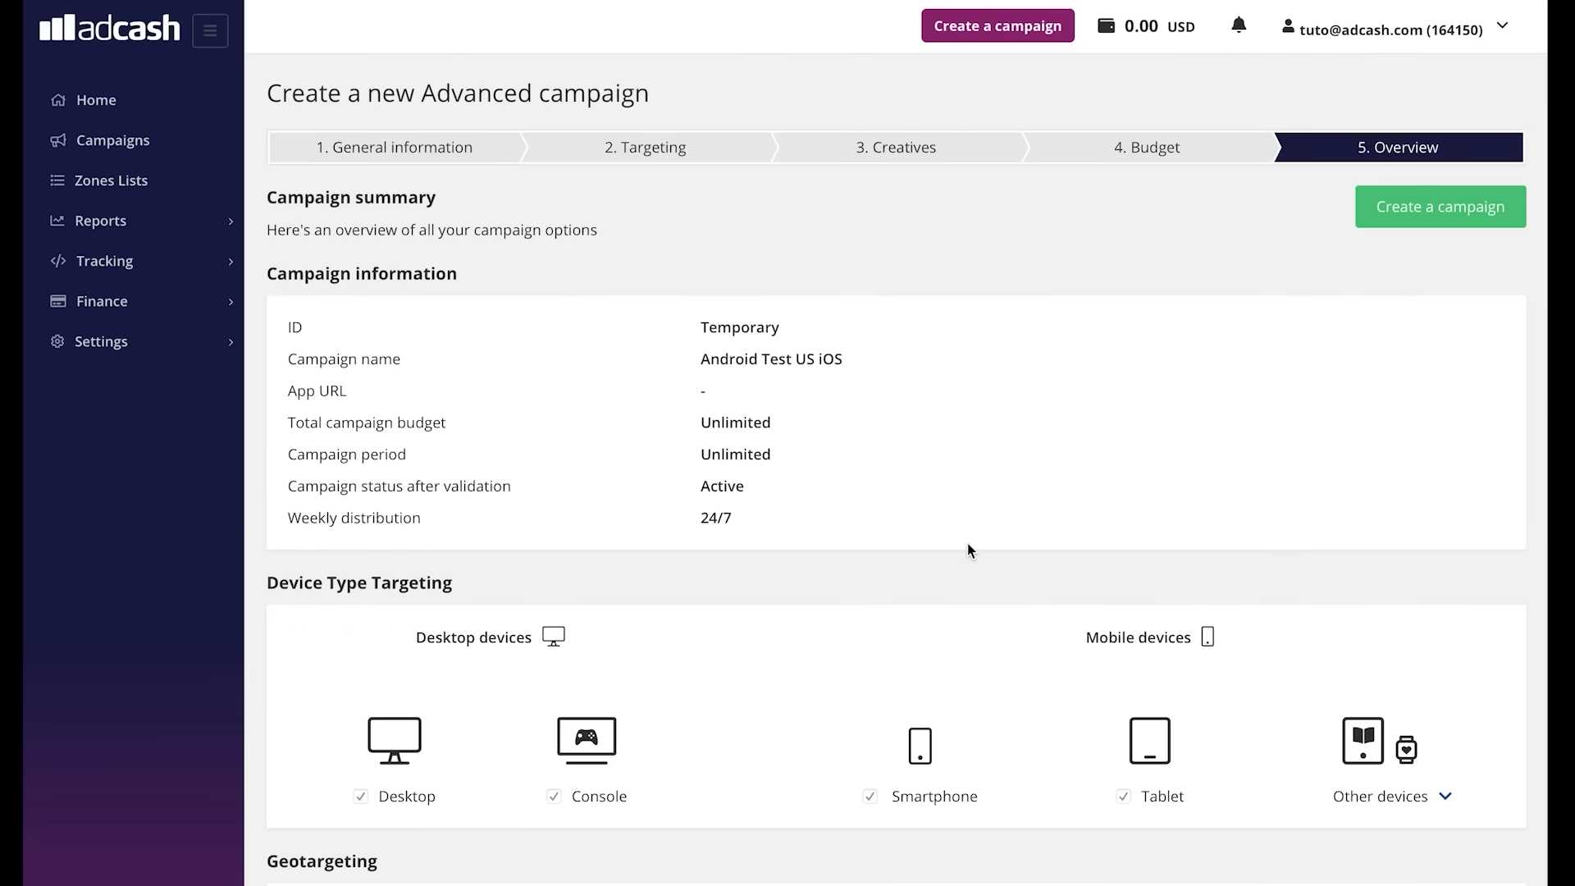
Scroll through the Overview summary: 100.00 daily budget, 3.00 USD DE CPA bid, Registration tracking
scroll(968, 550, "down", 9)
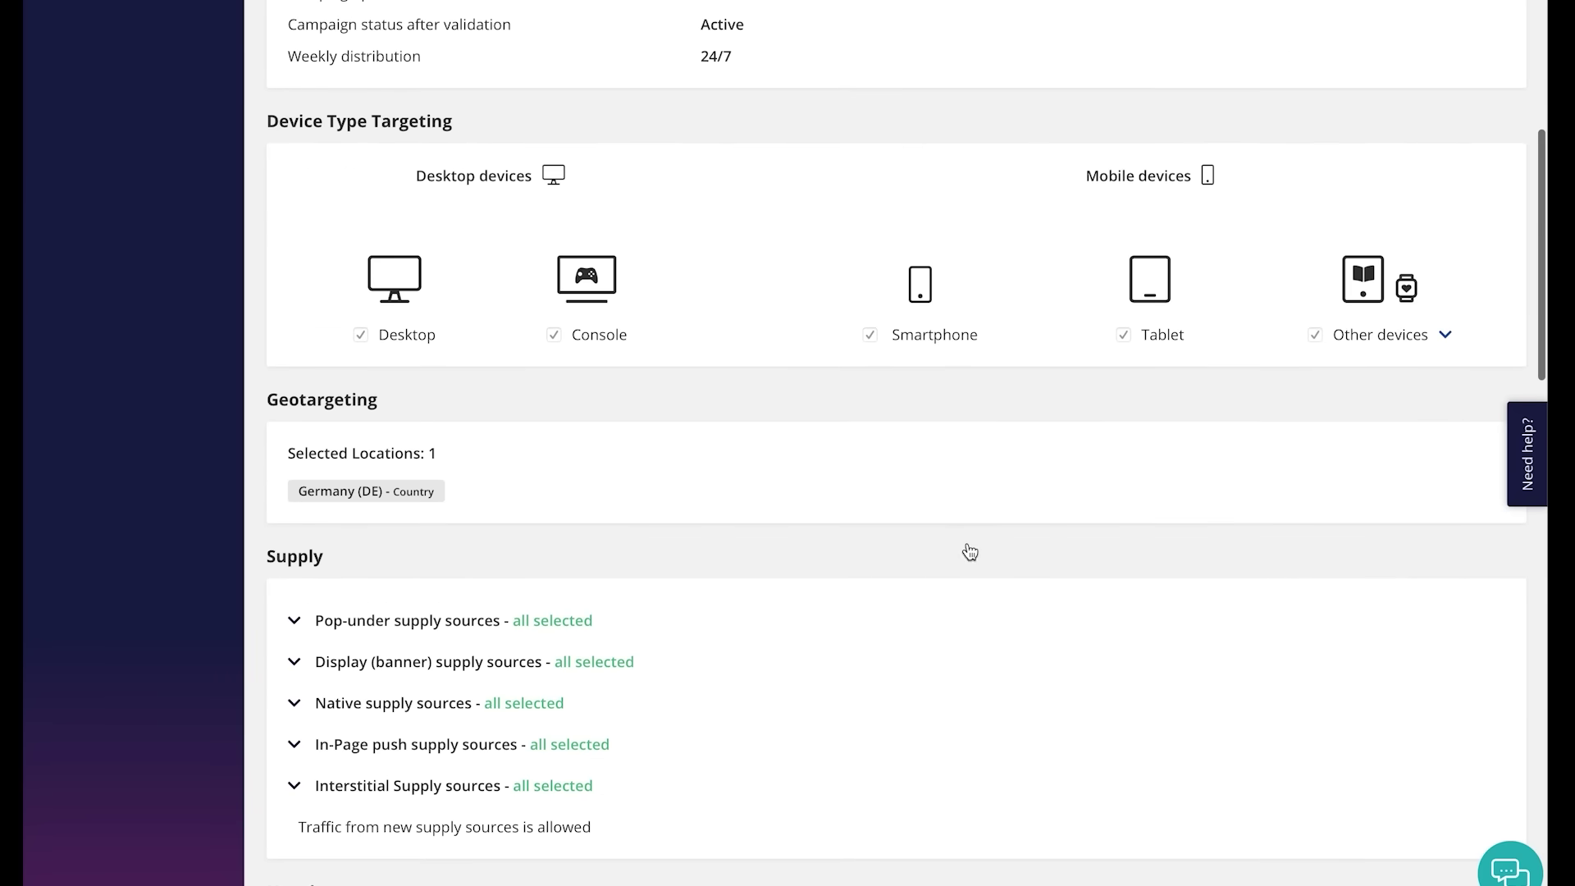
scroll(968, 545, "down", 10)
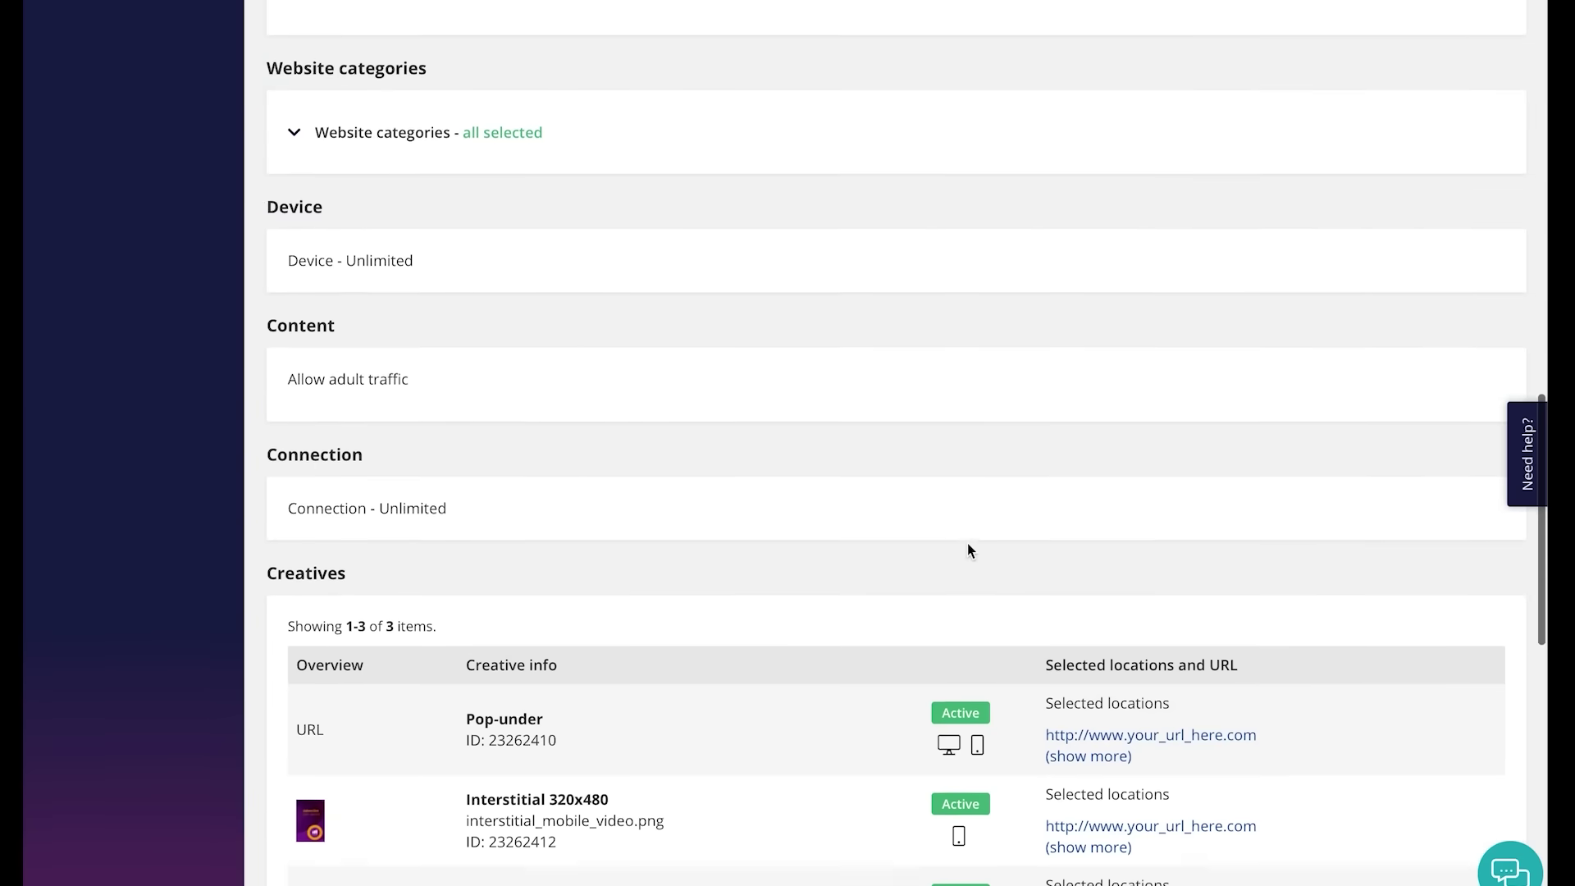
scroll(774, 469, "down", 7)
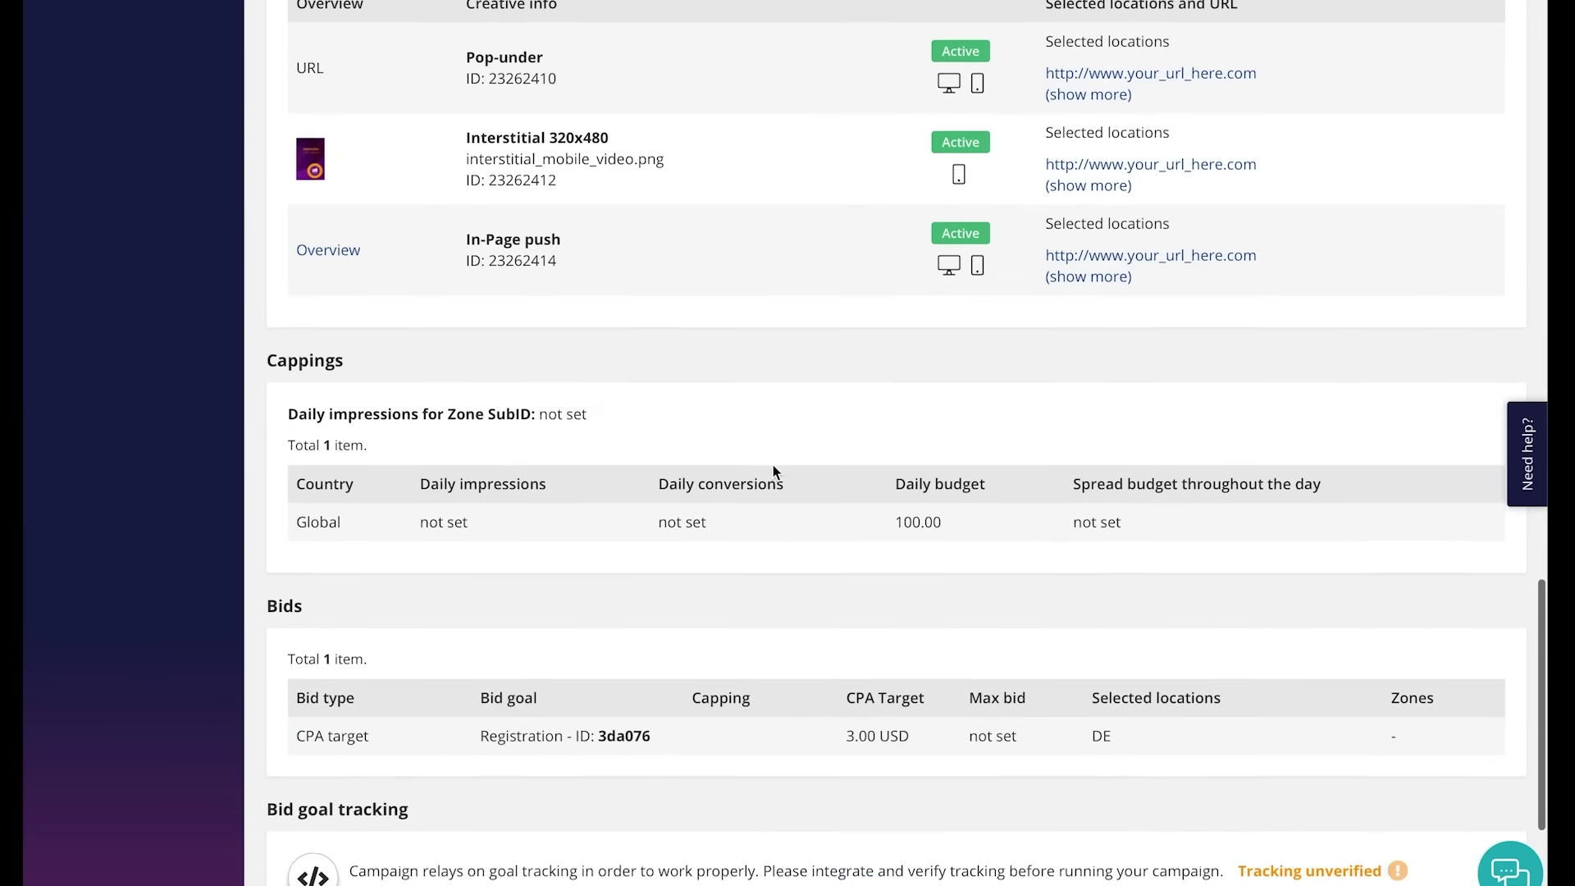
scroll(773, 469, "down", 2)
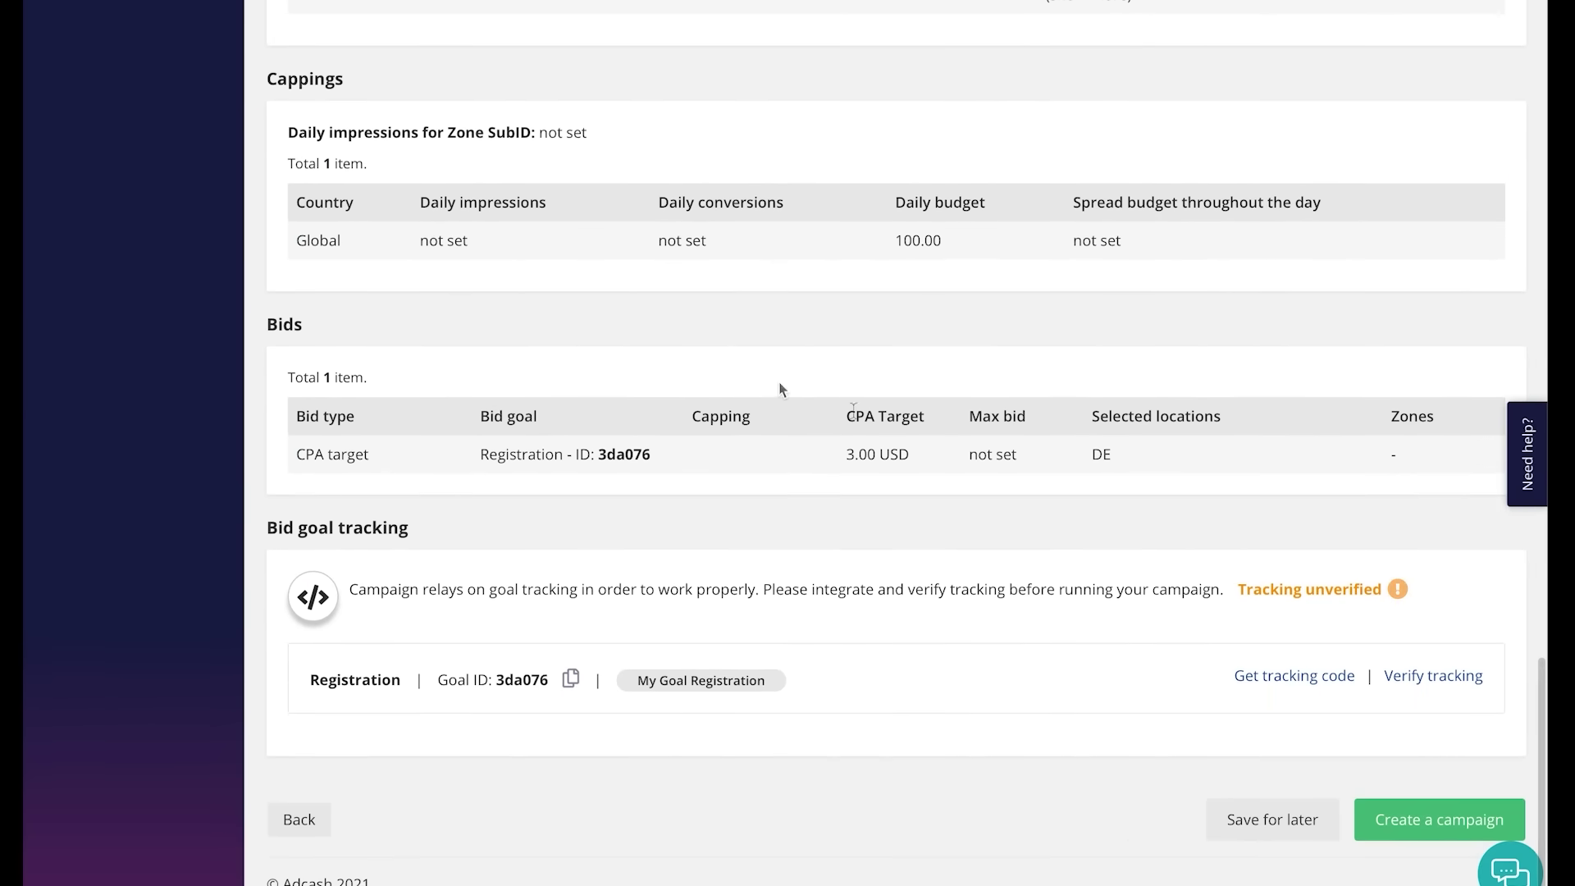
scroll(779, 387, "up", 2)
scroll(820, 402, "down", 2)
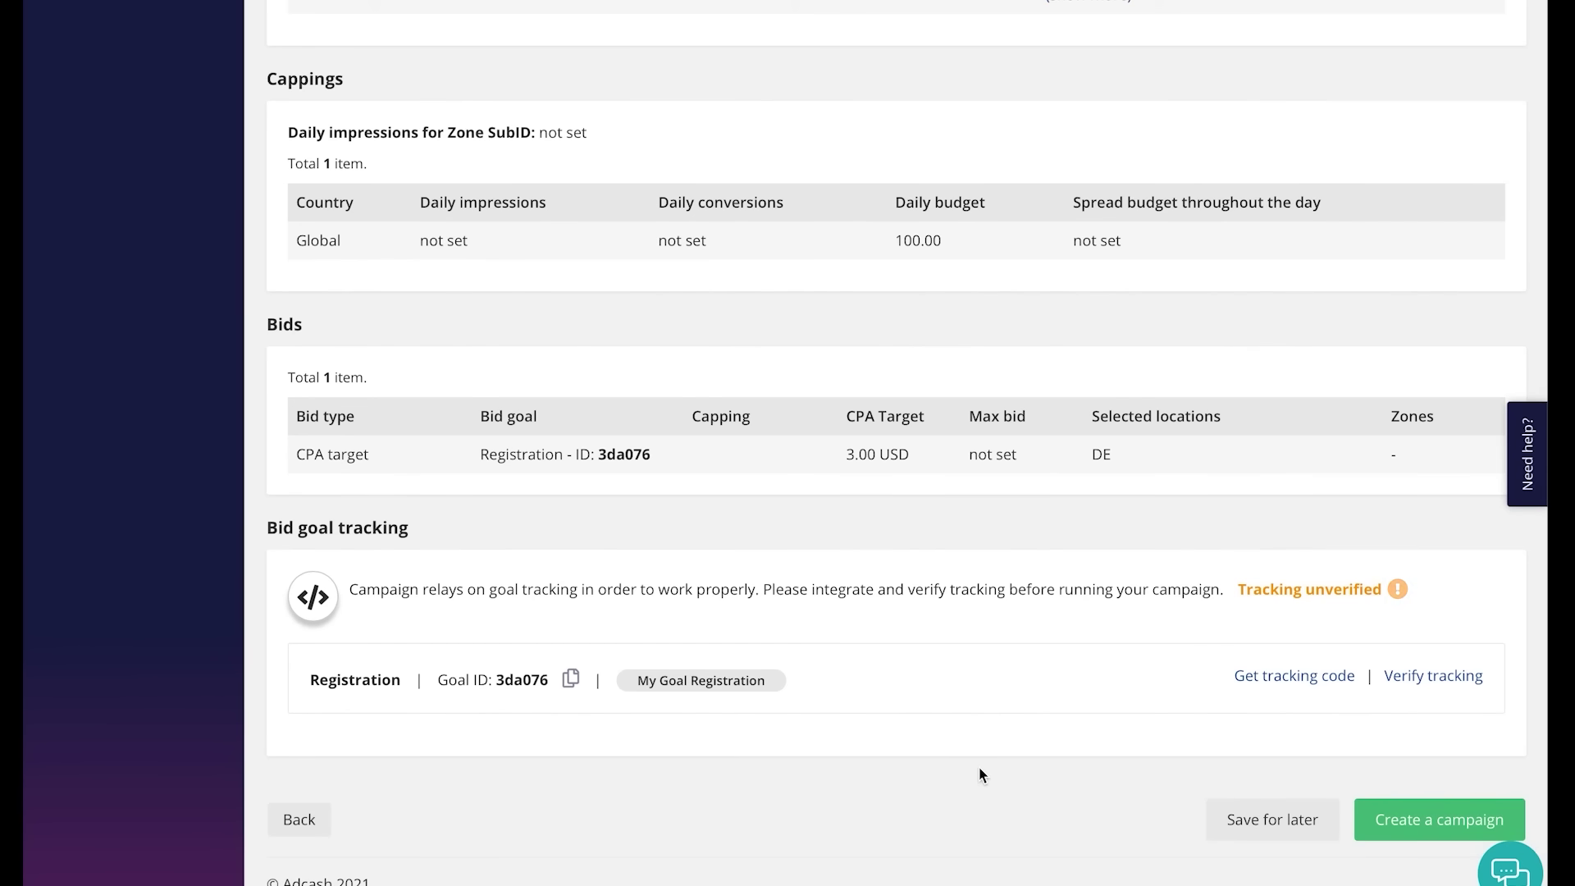
left_click(1521, 470)
left_click(1516, 35)
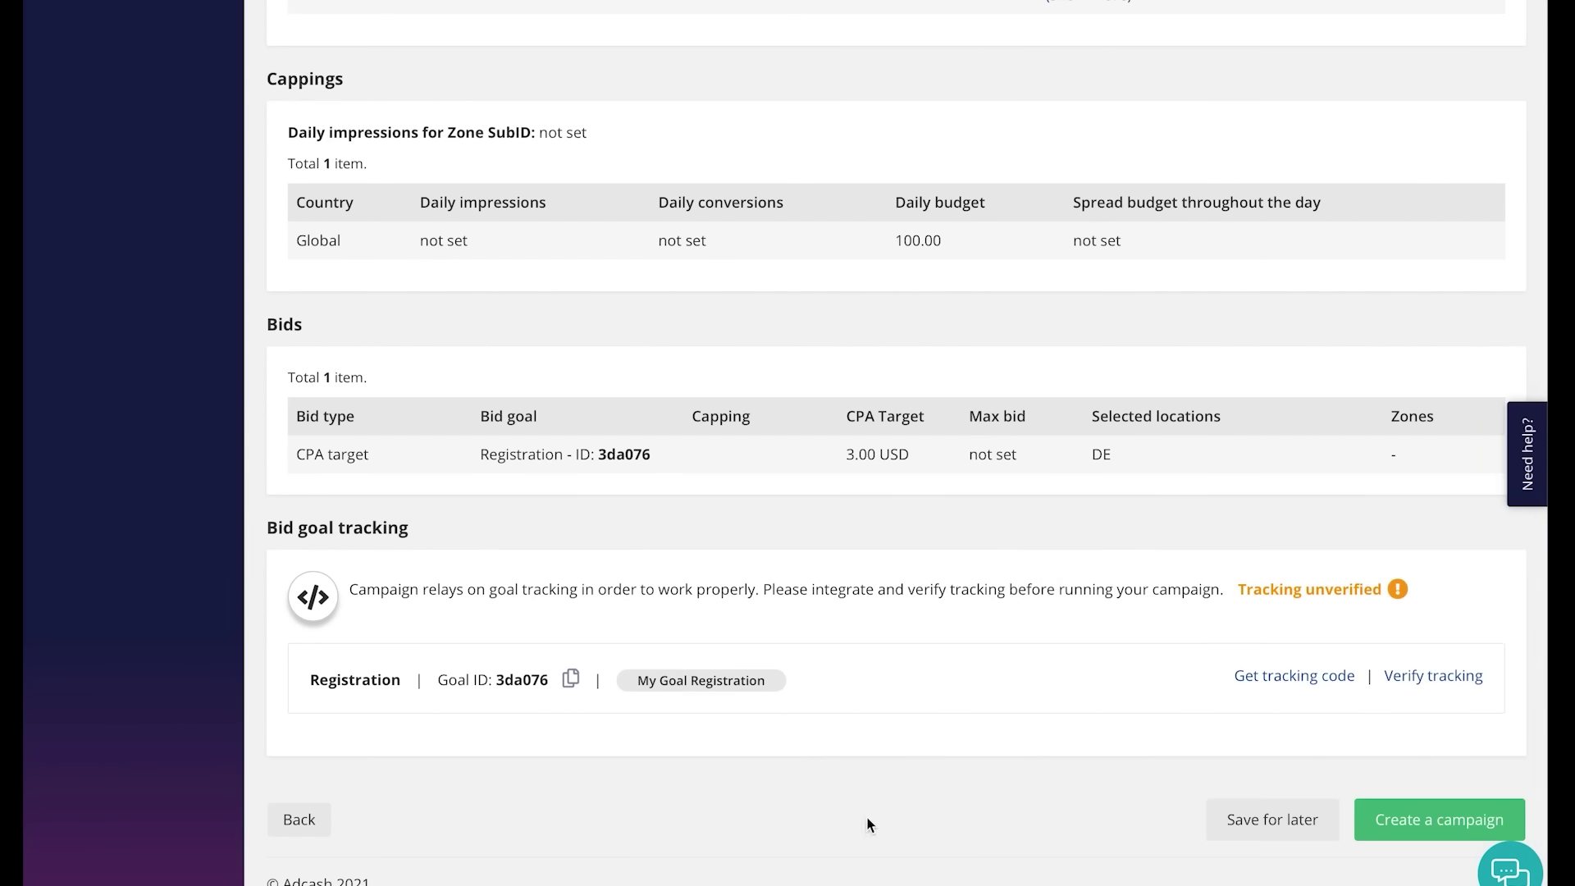